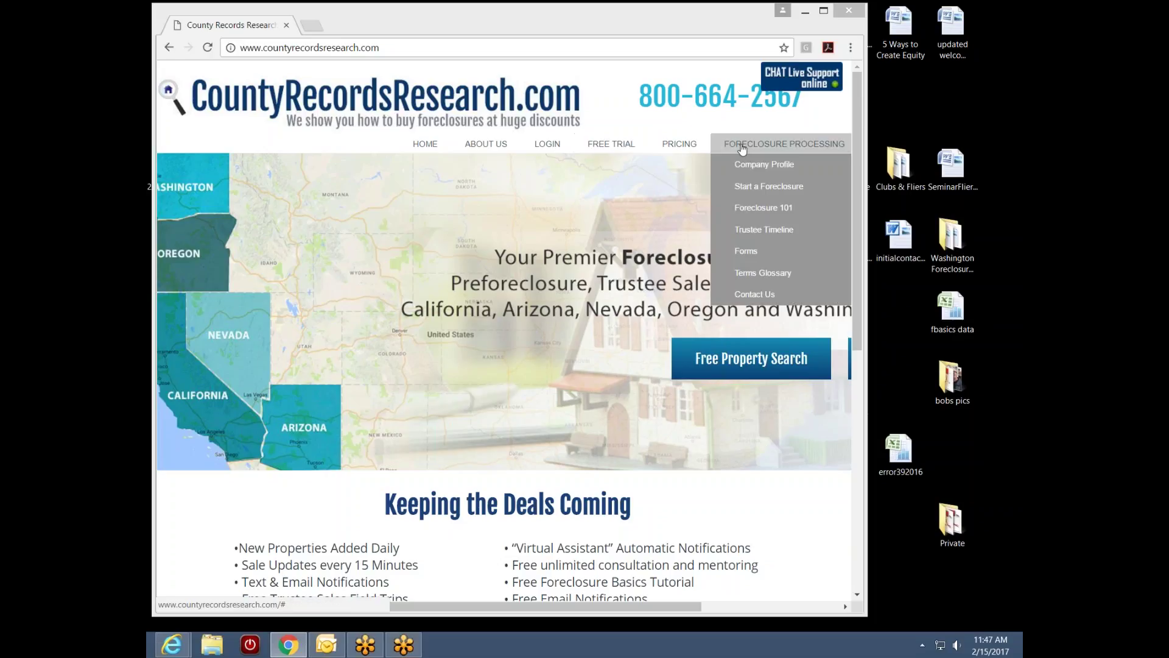
# Scroll the home page down to the footer of site links and the company address
pyautogui.moveTo(756, 149)
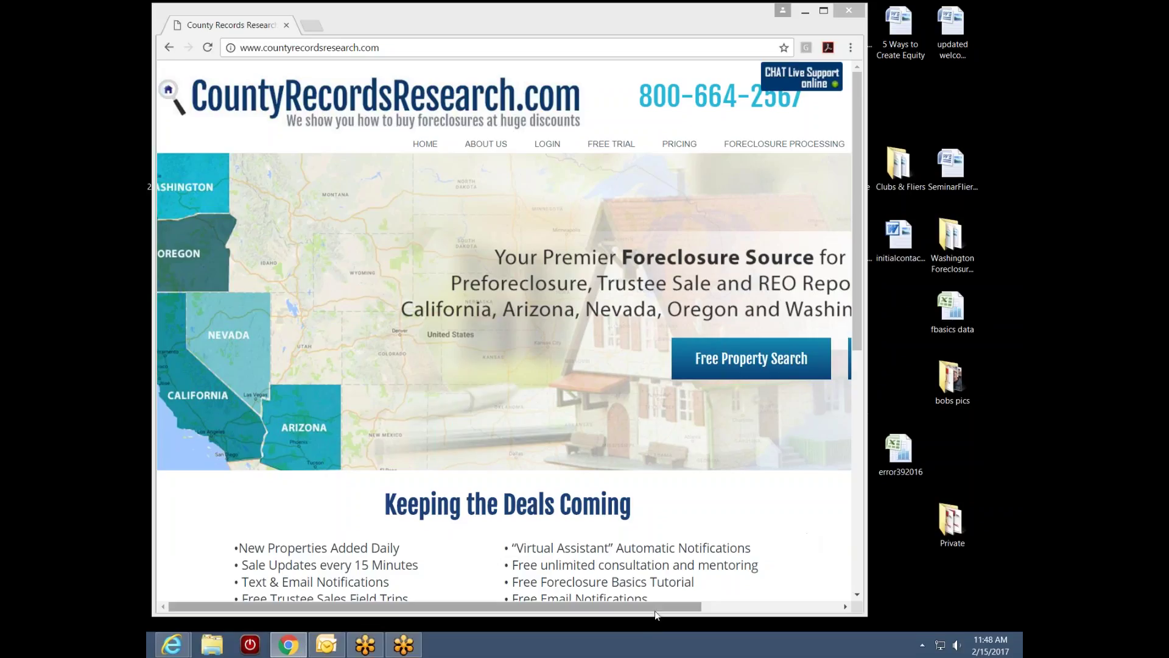
pyautogui.moveTo(657, 608); pyautogui.dragTo(796, 608)
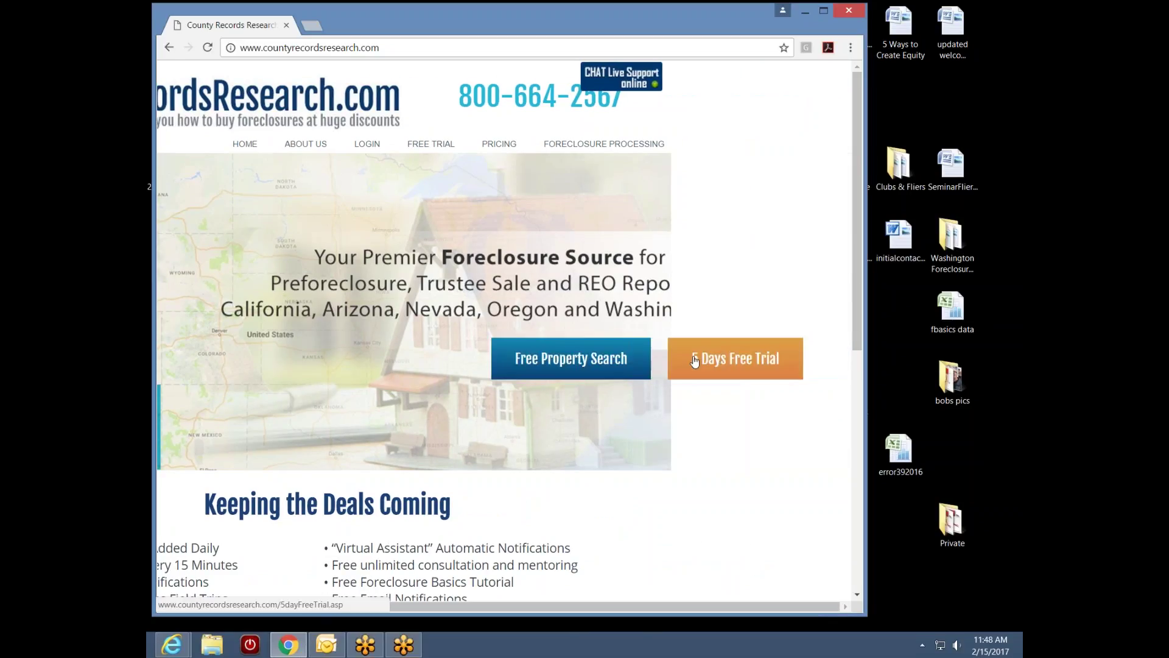
pyautogui.moveTo(707, 604); pyautogui.dragTo(567, 606)
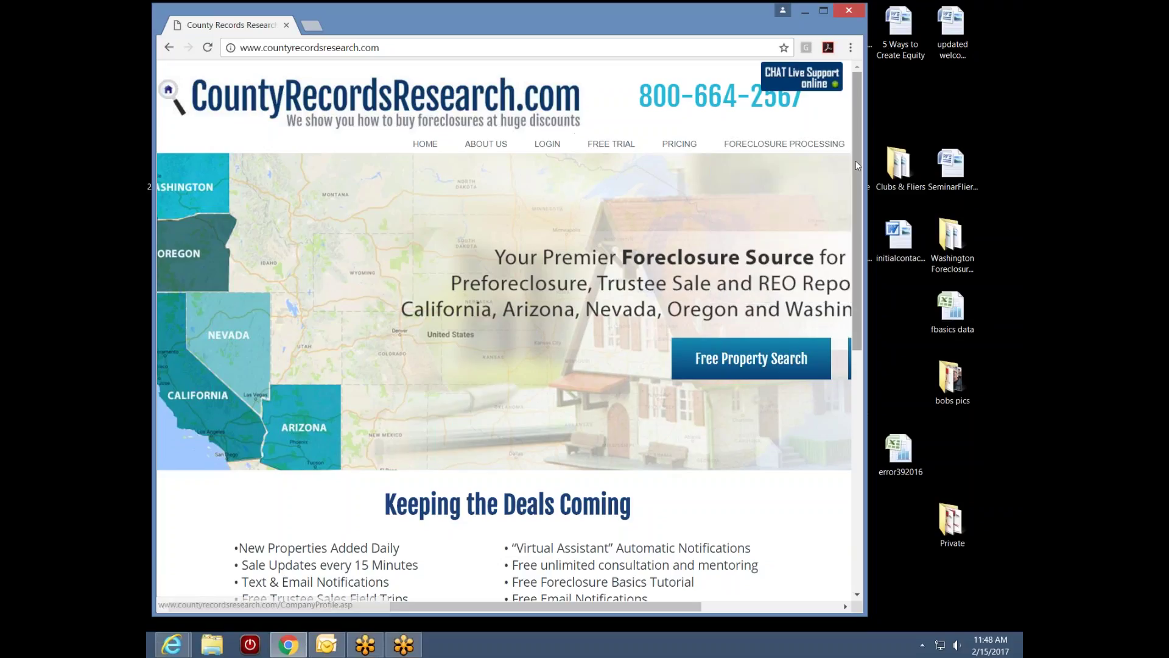
pyautogui.moveTo(858, 170); pyautogui.dragTo(858, 193)
pyautogui.scroll(-8, 832, 323)
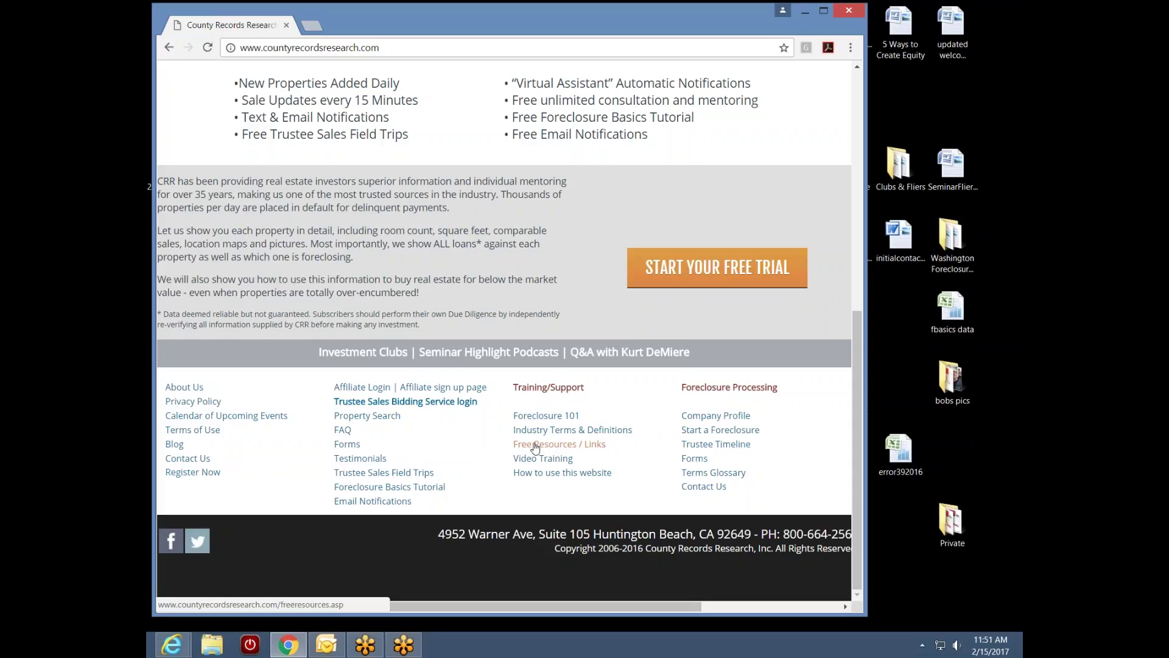
# Open the 'Free Resources / Links' page from the Training/Support footer links
pyautogui.click(536, 447)
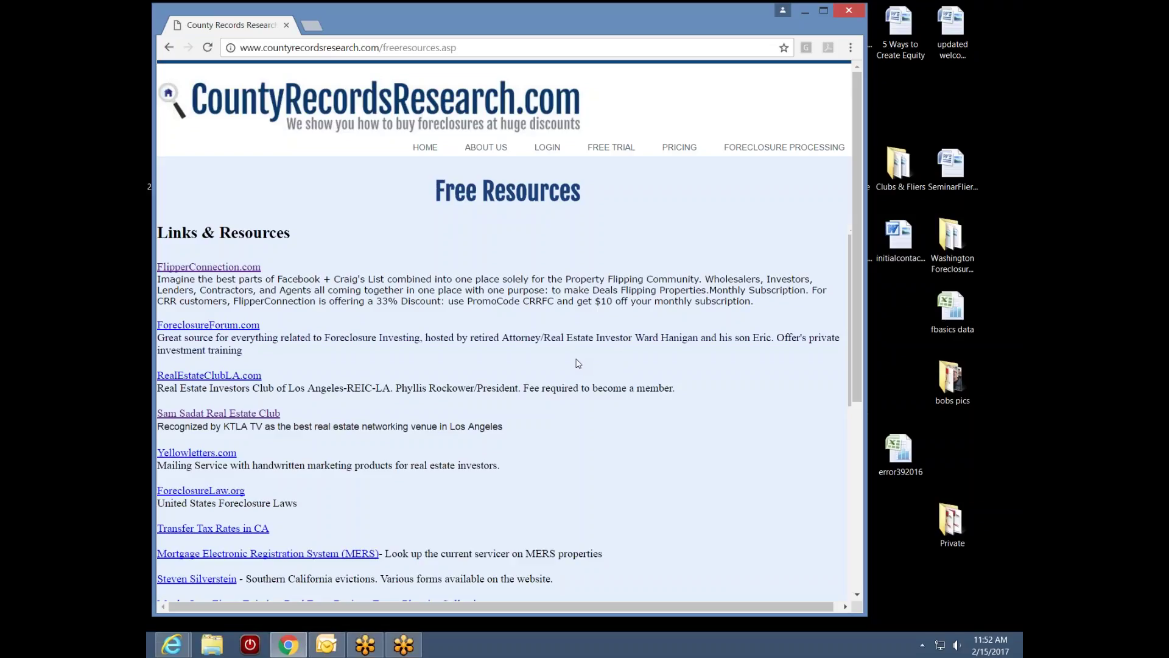
# Browse the Free Resources list, then go back to the home page
pyautogui.scroll(-3, 856, 309)
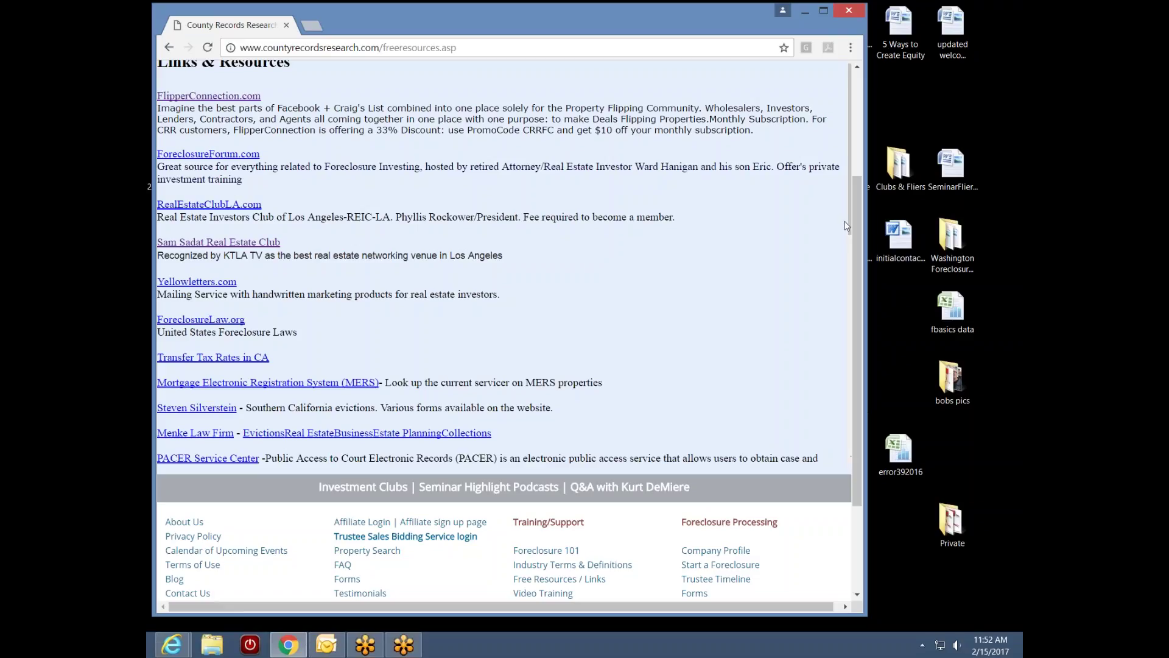
pyautogui.scroll(-5, 846, 231)
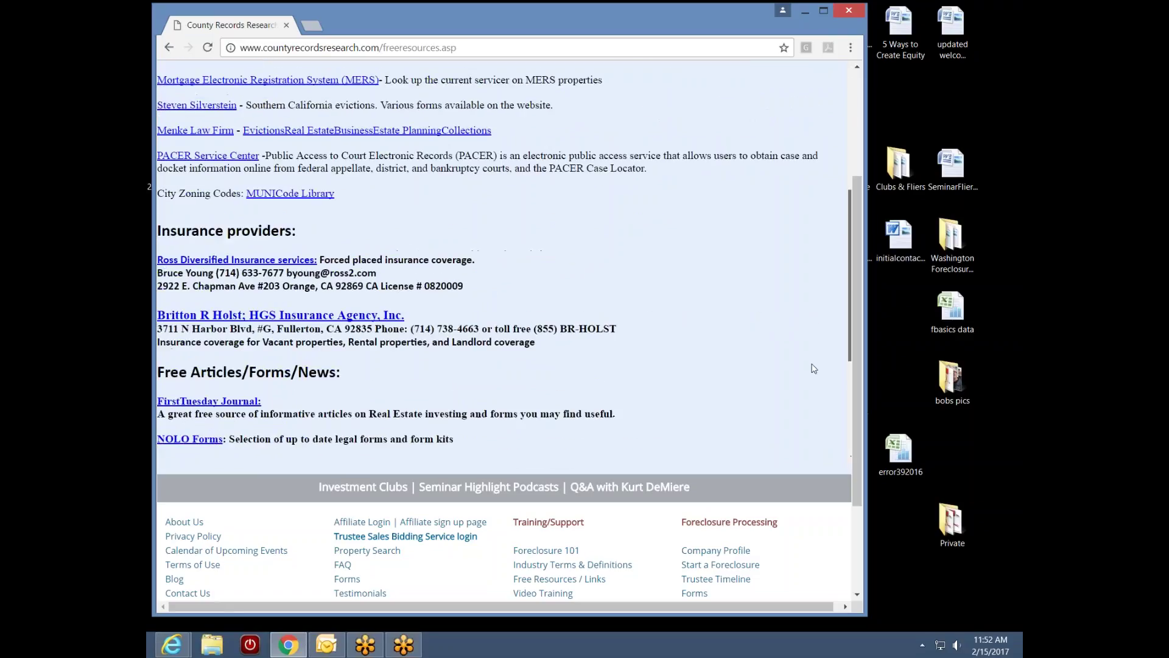
pyautogui.scroll(-3, 815, 368)
pyautogui.scroll(8, 819, 378)
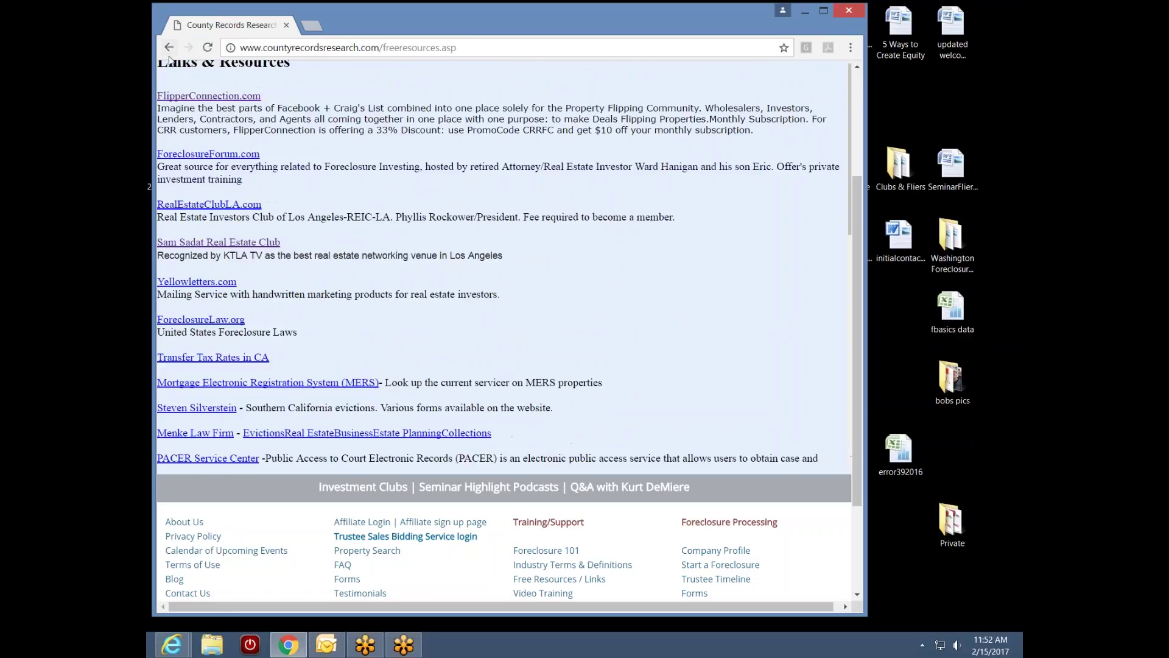
pyautogui.click(170, 48)
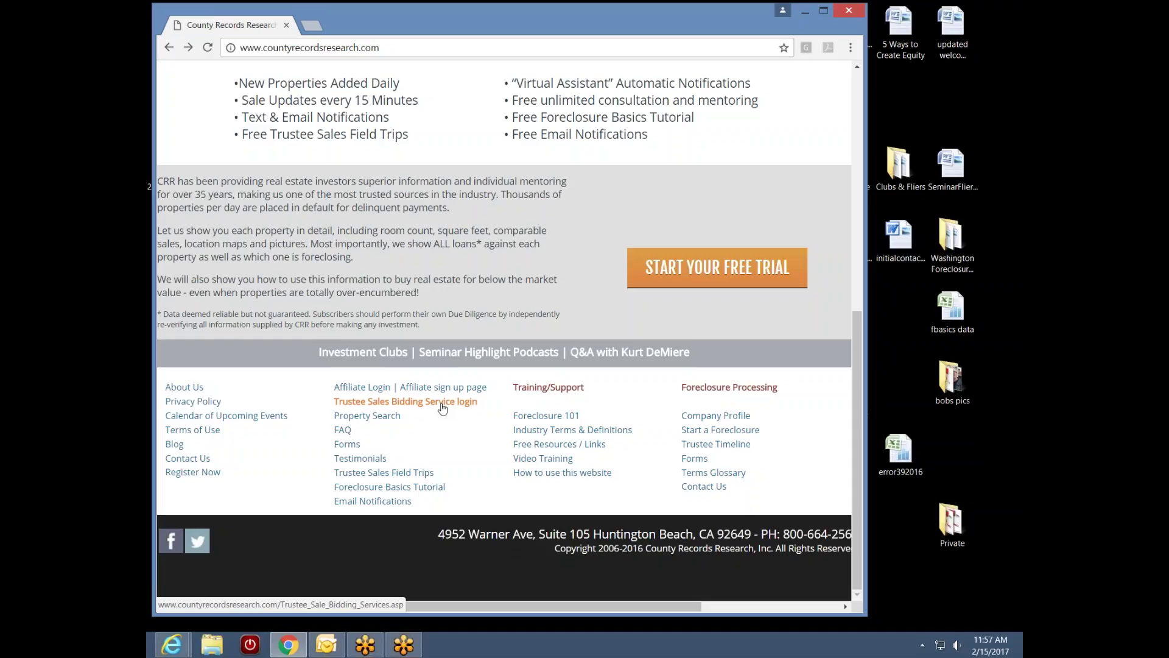
pyautogui.click(467, 403)
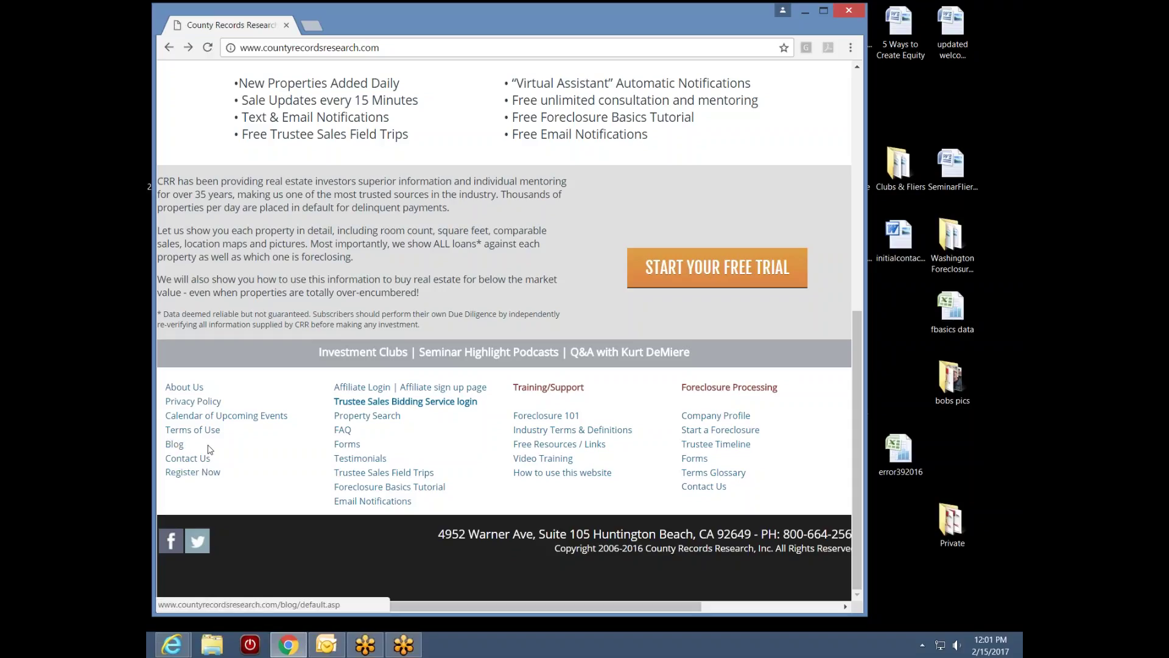
pyautogui.click(174, 444)
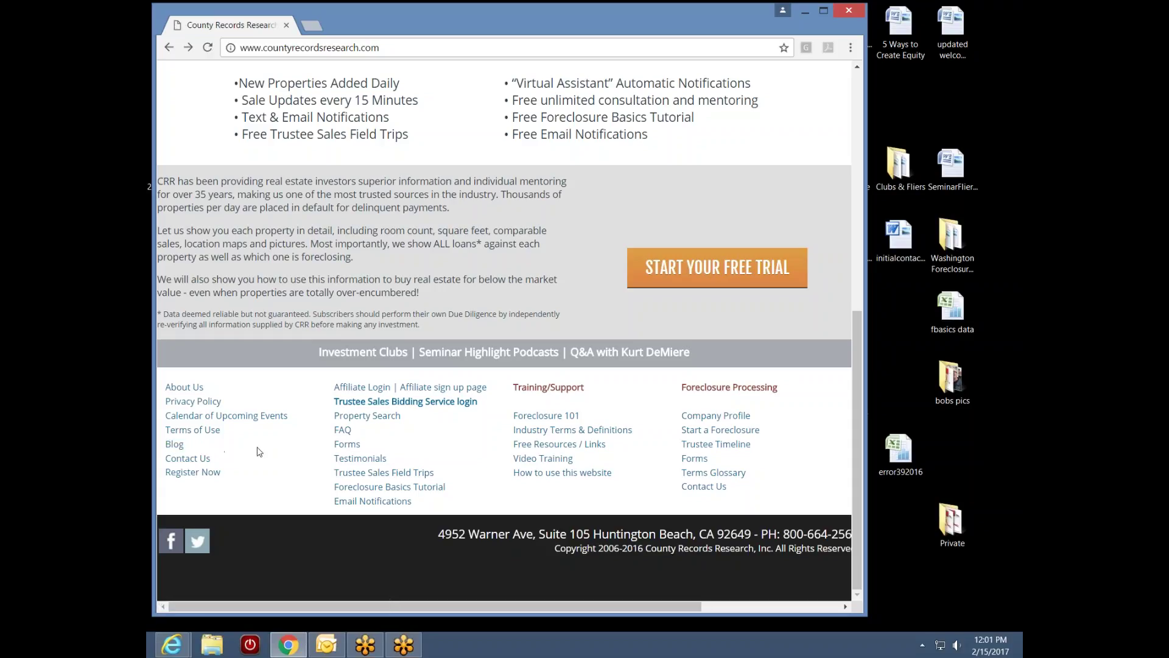
pyautogui.click(217, 420)
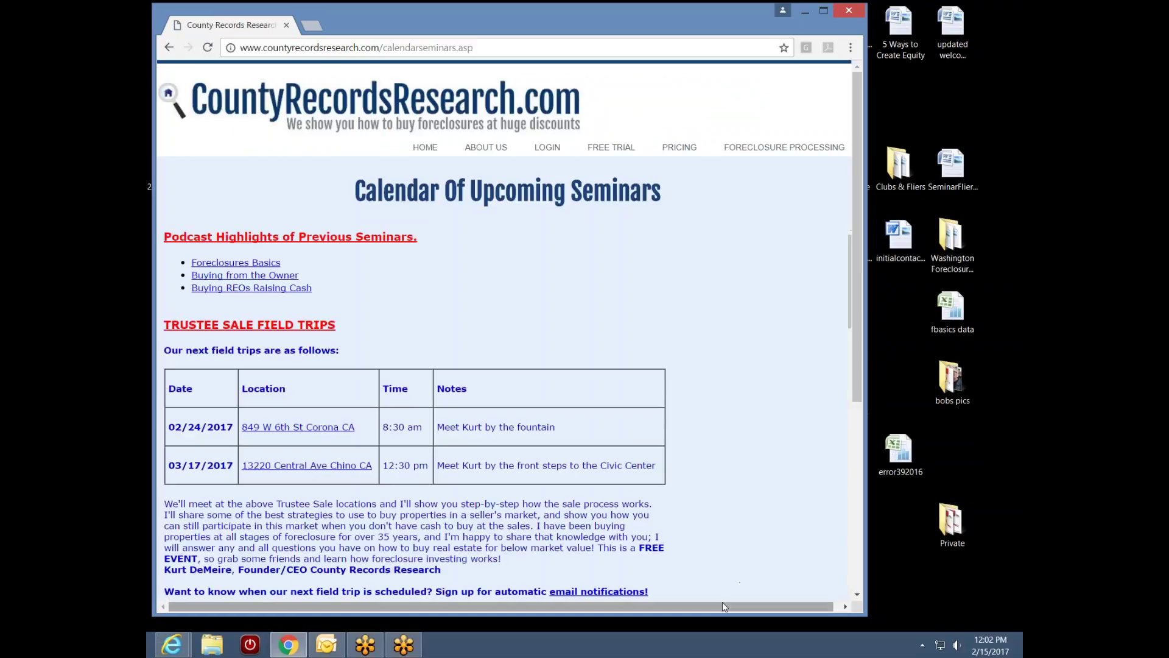
pyautogui.hscroll(1, 726, 601)
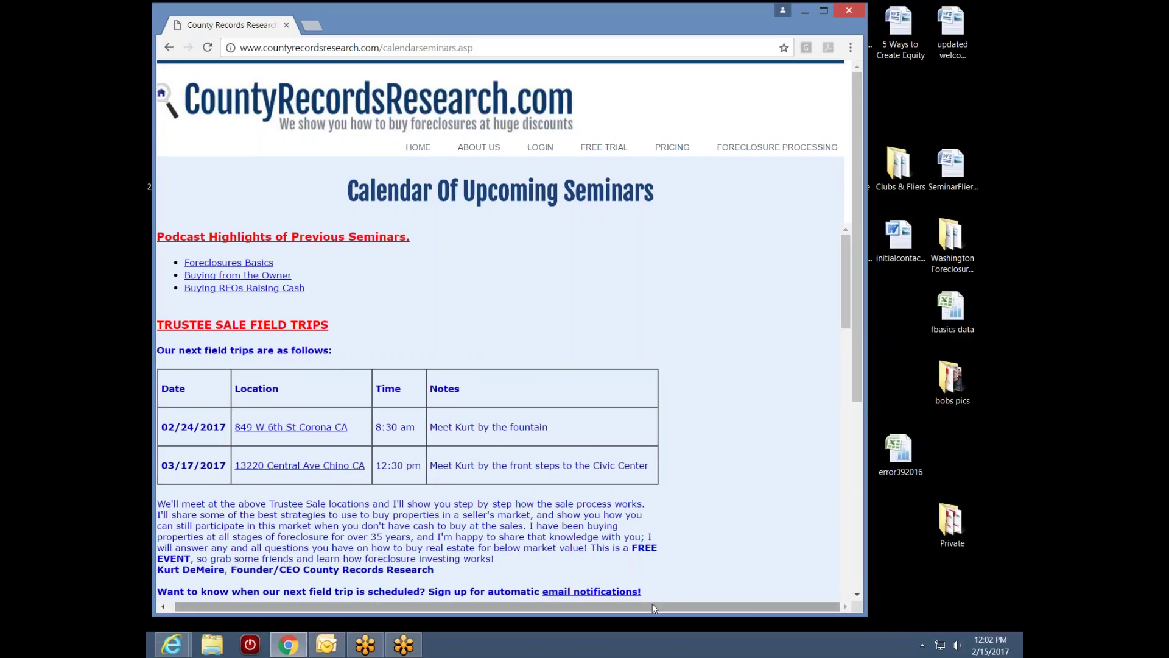
pyautogui.moveTo(656, 606); pyautogui.dragTo(579, 611)
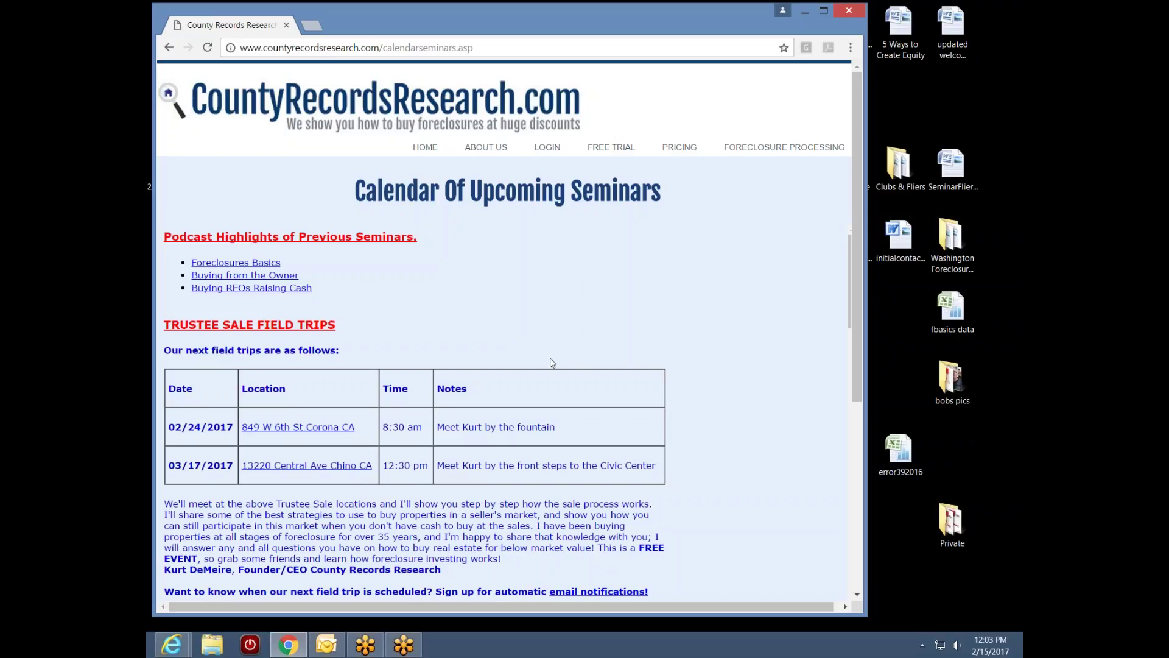
pyautogui.moveTo(851, 325); pyautogui.dragTo(821, 414)
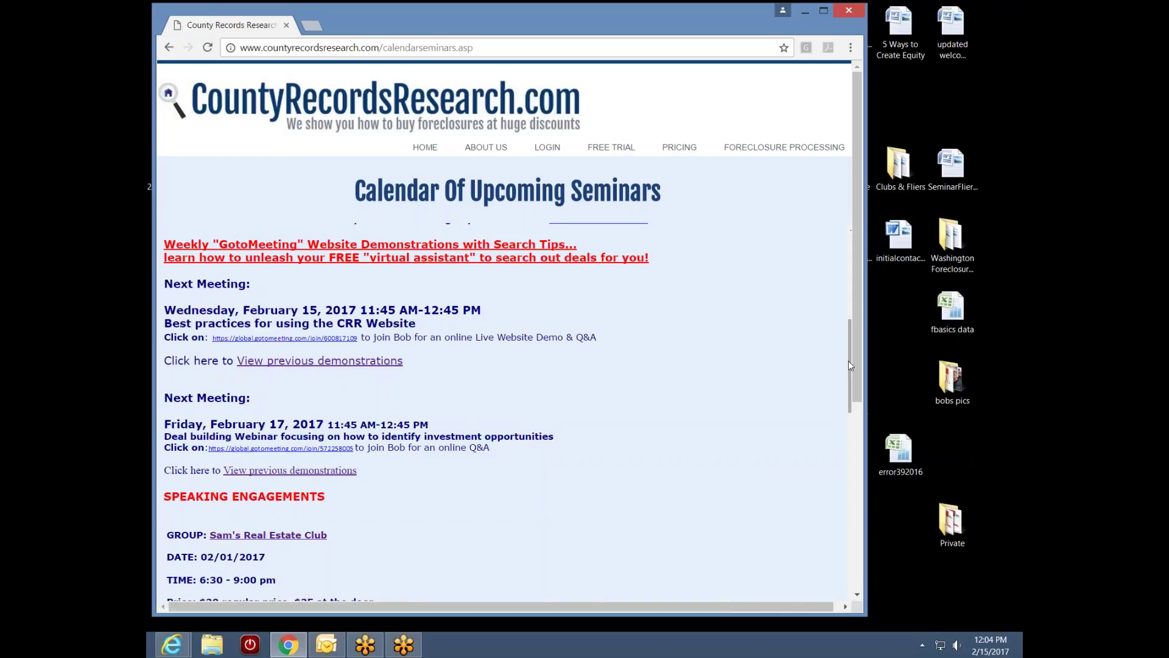
pyautogui.moveTo(849, 360); pyautogui.dragTo(852, 408)
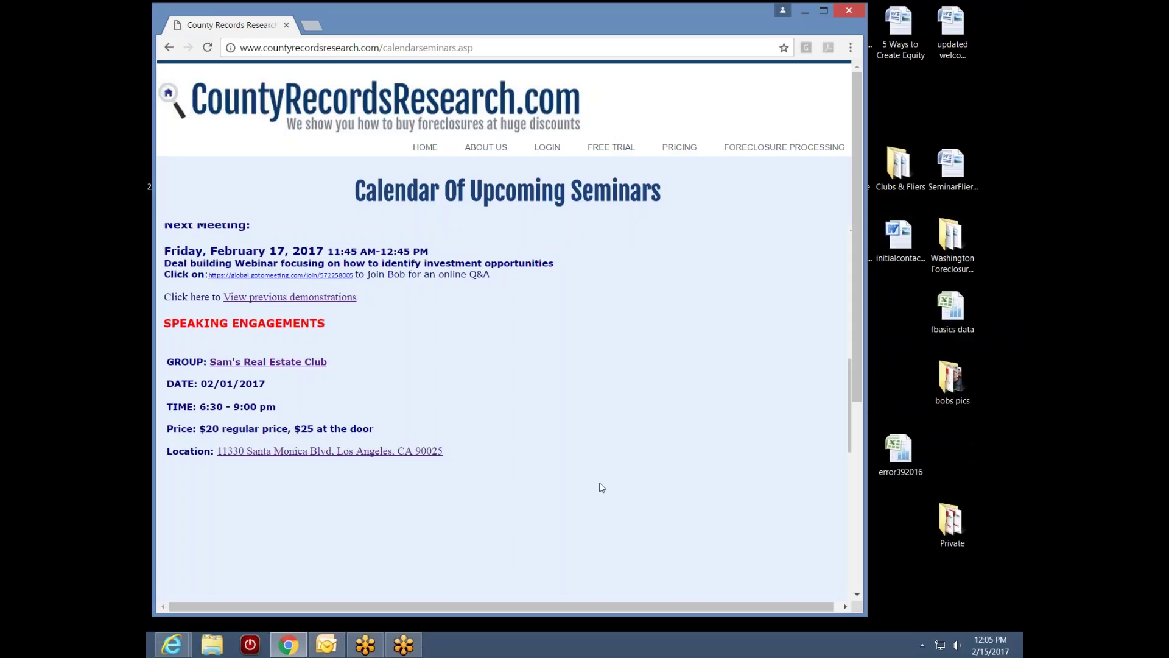
pyautogui.scroll(-1, 852, 439)
pyautogui.scroll(-1, 851, 438)
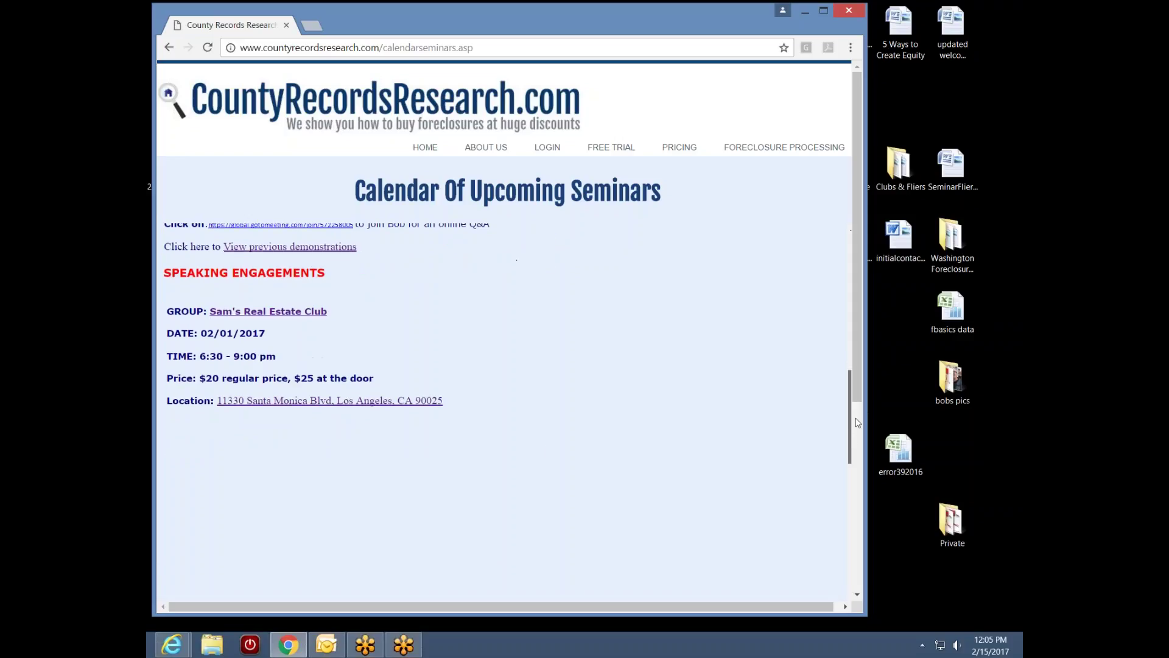
pyautogui.scroll(5, 856, 420)
pyautogui.scroll(-3, 860, 398)
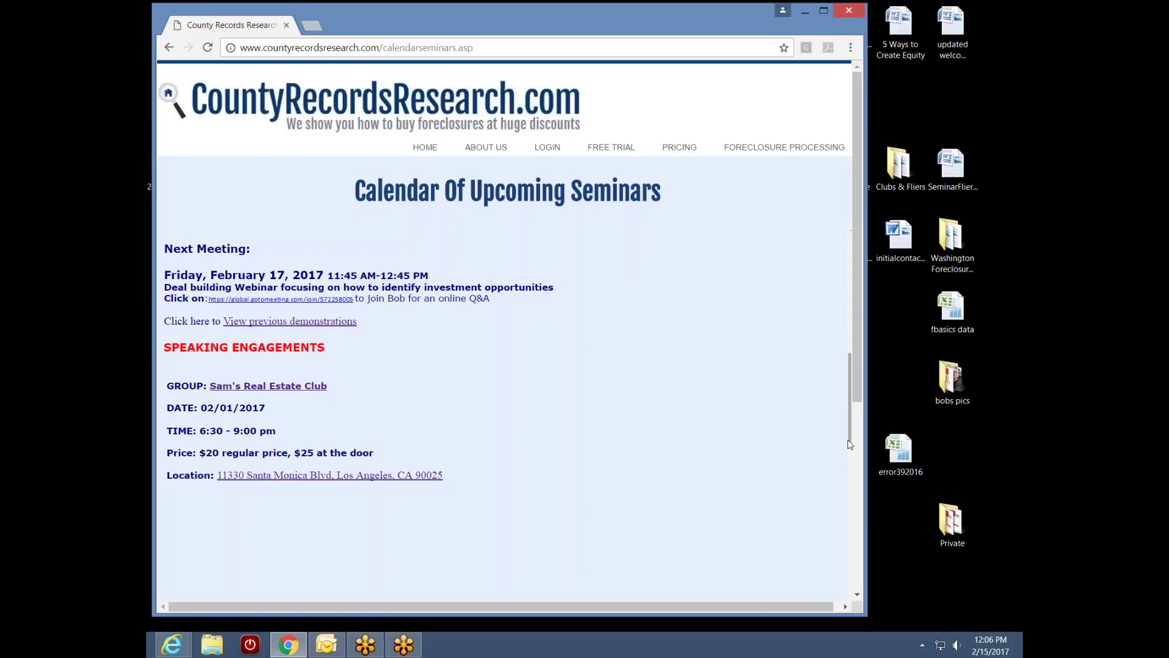
pyautogui.moveTo(850, 444); pyautogui.dragTo(851, 312)
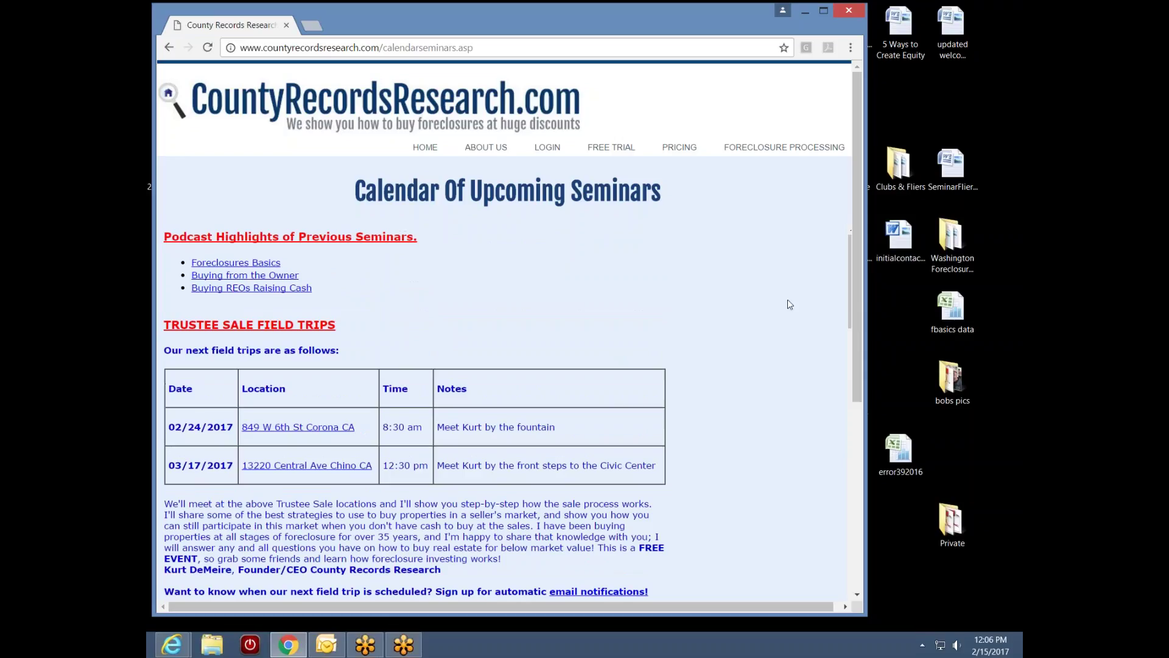
# Go back to the home page and return to its top with the foreclosure map banner
pyautogui.click(170, 48)
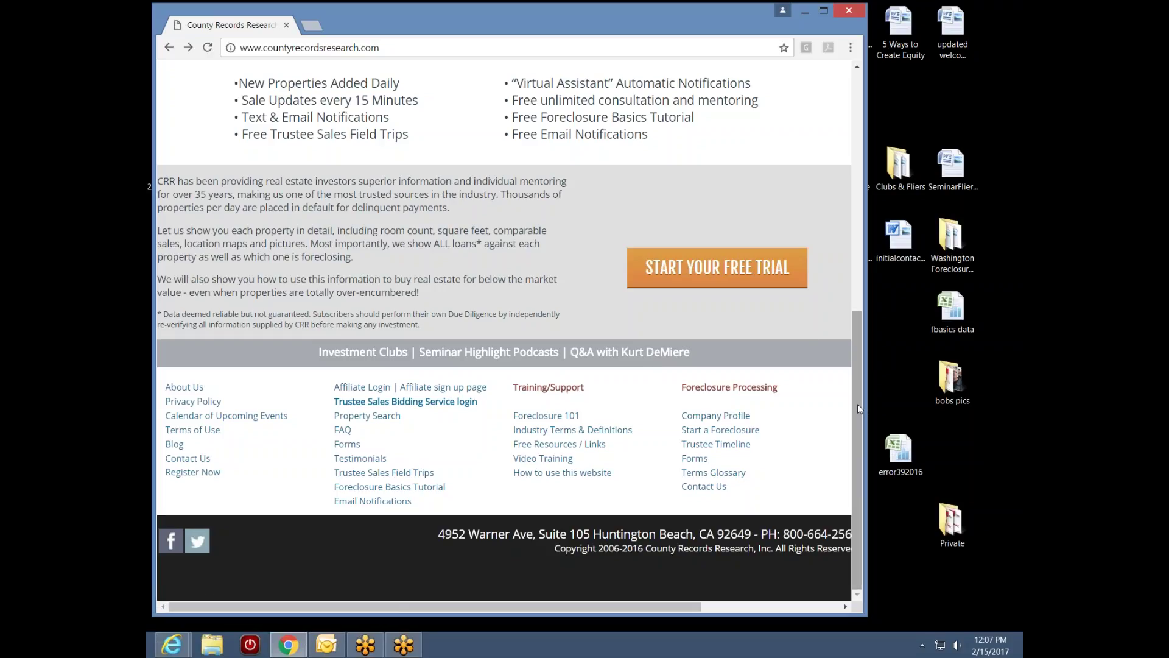
pyautogui.moveTo(858, 407); pyautogui.dragTo(865, 154)
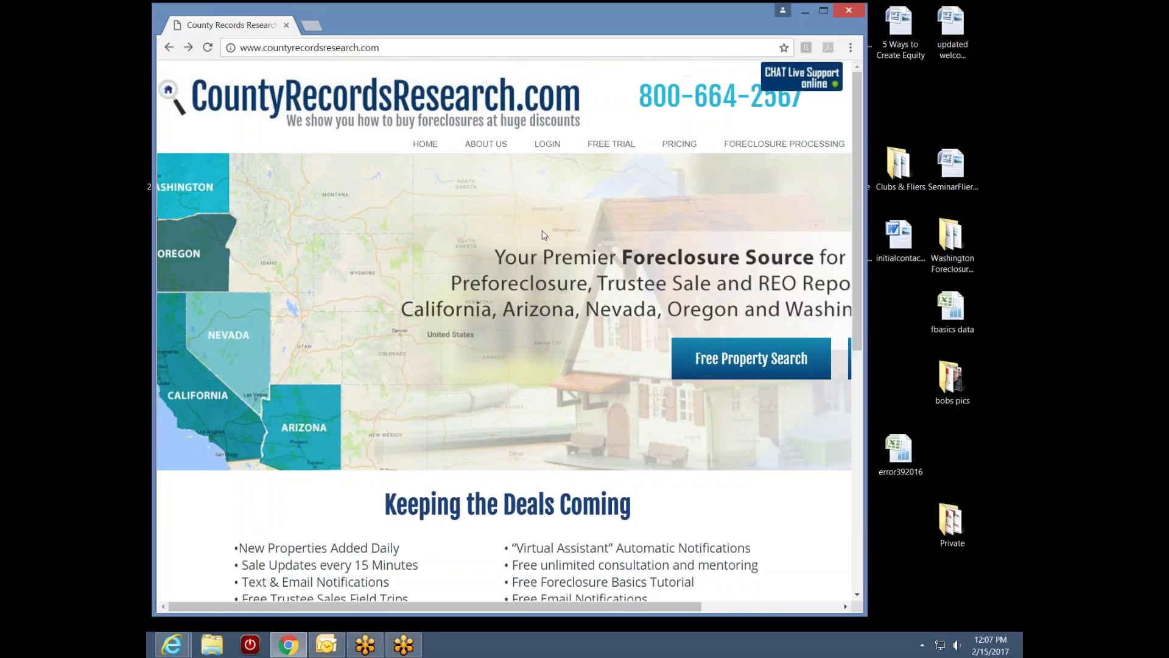
# Log in with the account's user name, password and the image verification code
pyautogui.click(553, 145)
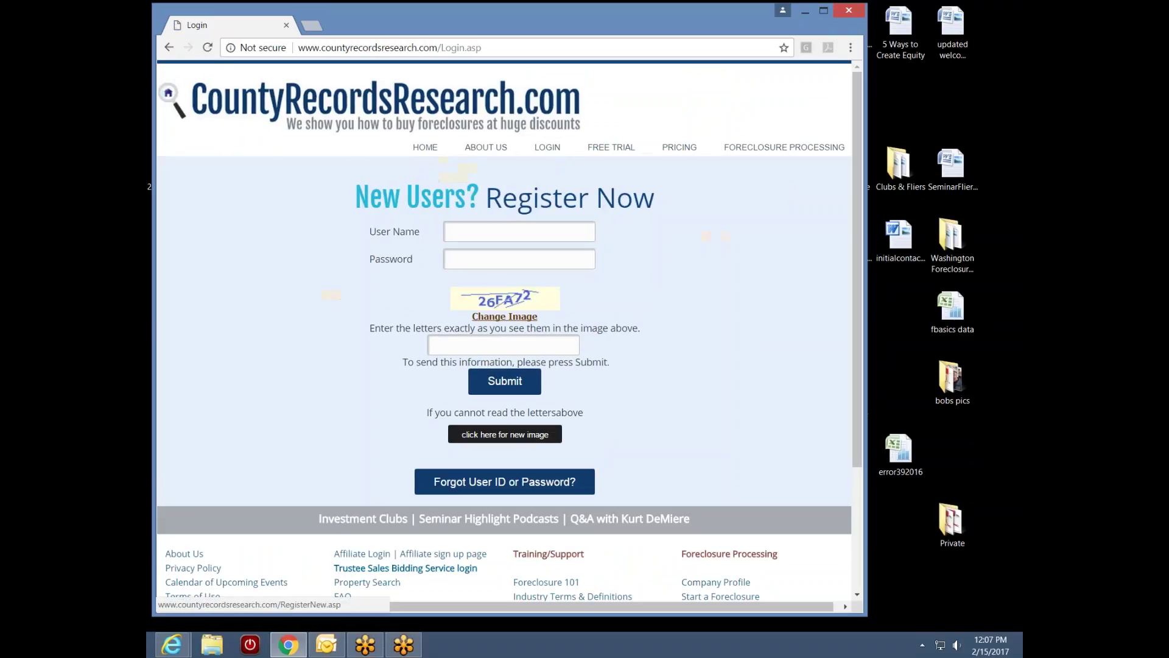
pyautogui.click(509, 235)
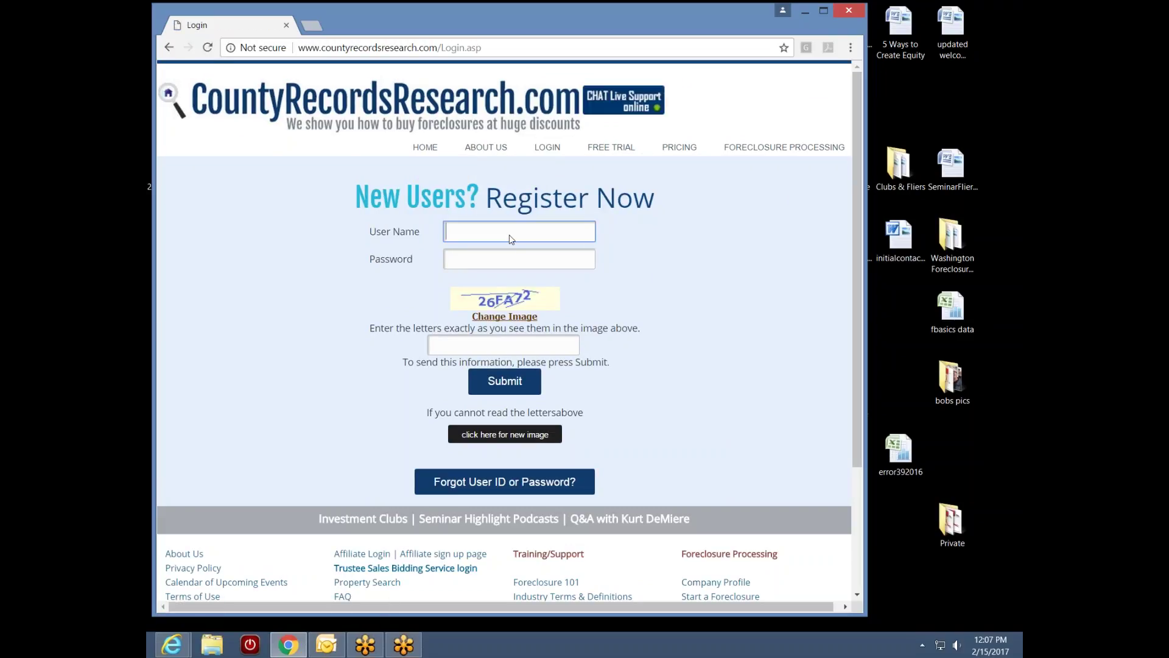
pyautogui.write('baker')
pyautogui.click(500, 266)
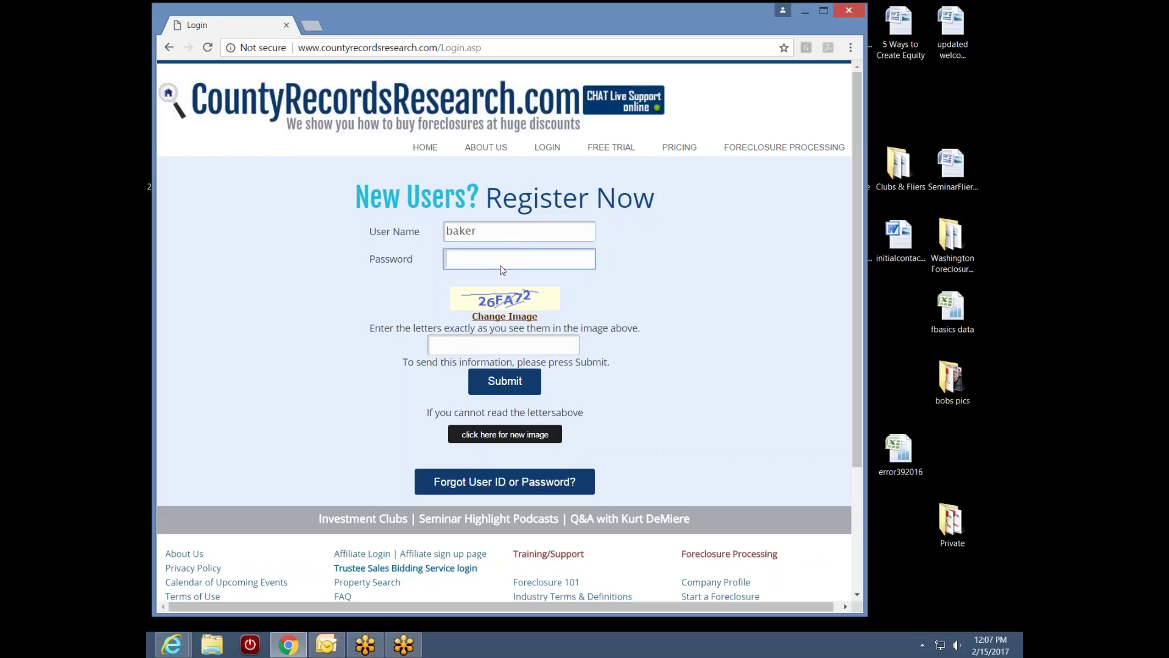
pyautogui.write('***')
pyautogui.click(504, 351)
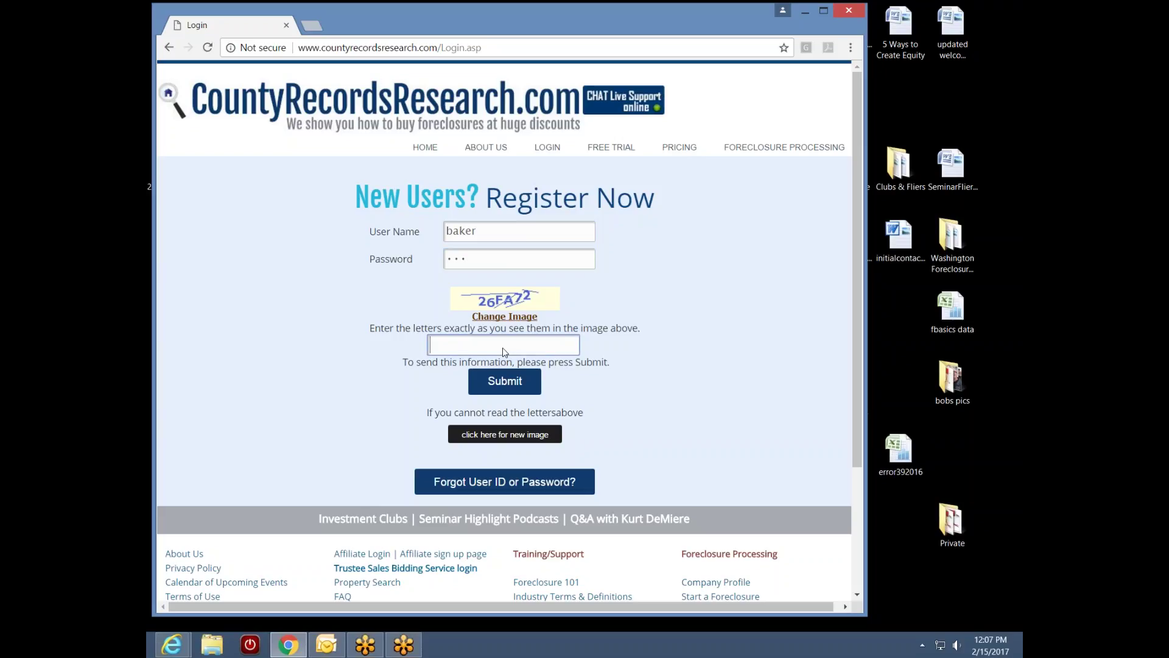
pyautogui.write('26fa72')
pyautogui.click(513, 381)
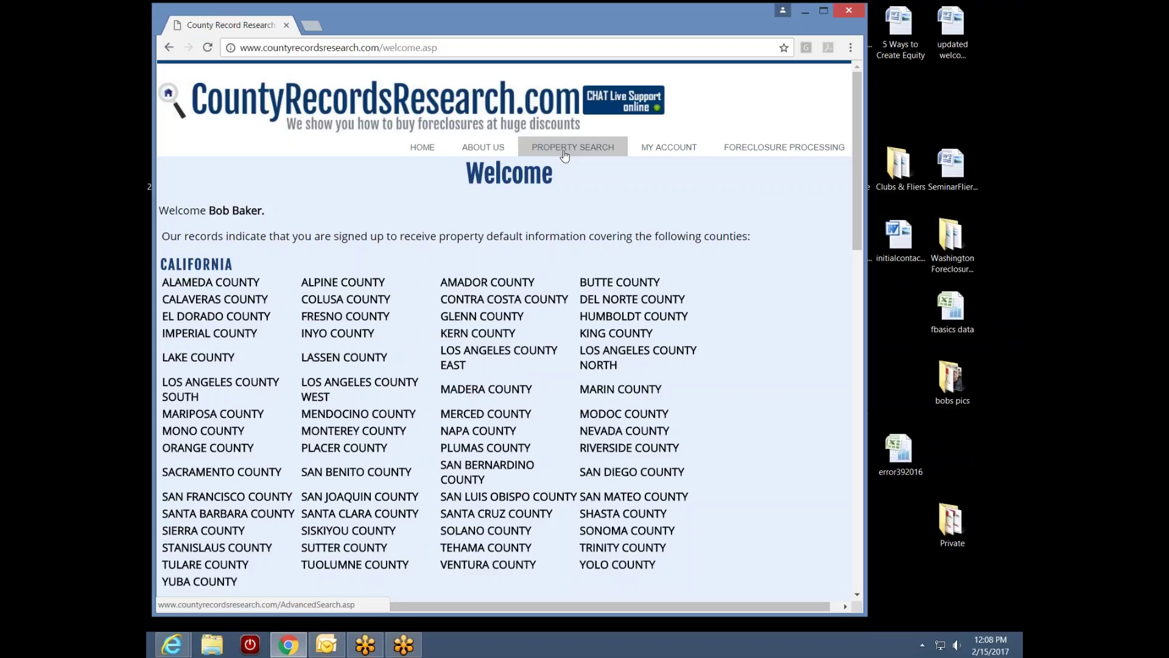
pyautogui.moveTo(663, 155)
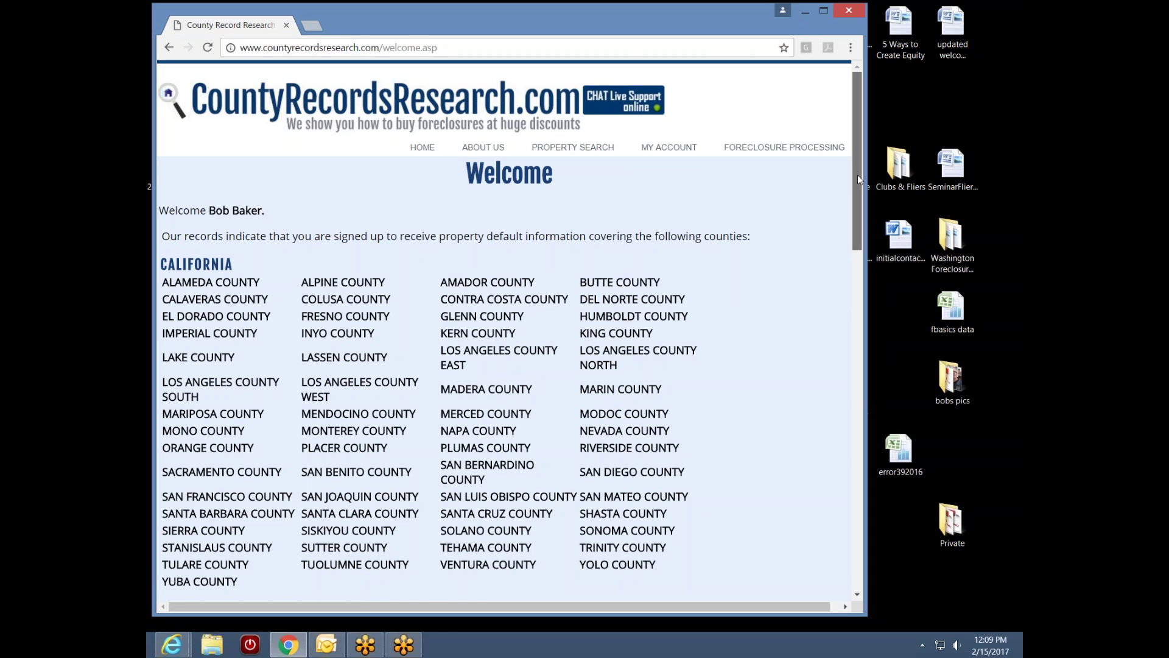
# Scroll through the subscribed counties down to Oregon and back, then open Property Search
pyautogui.moveTo(858, 174); pyautogui.dragTo(834, 406)
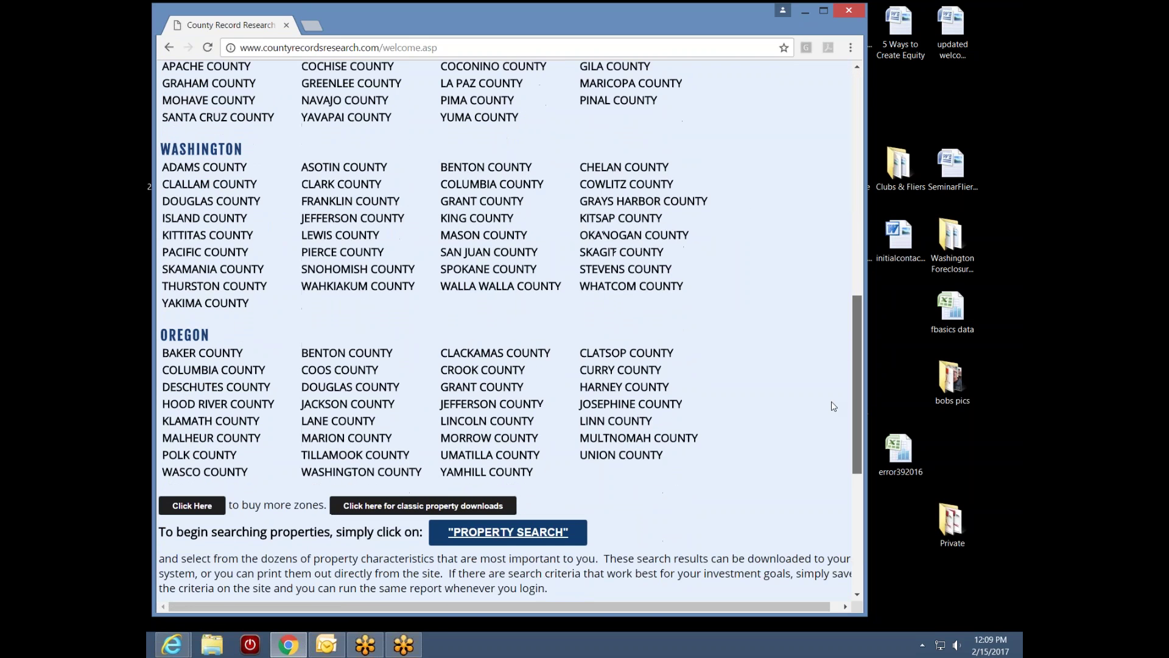
pyautogui.scroll(-3, 840, 408)
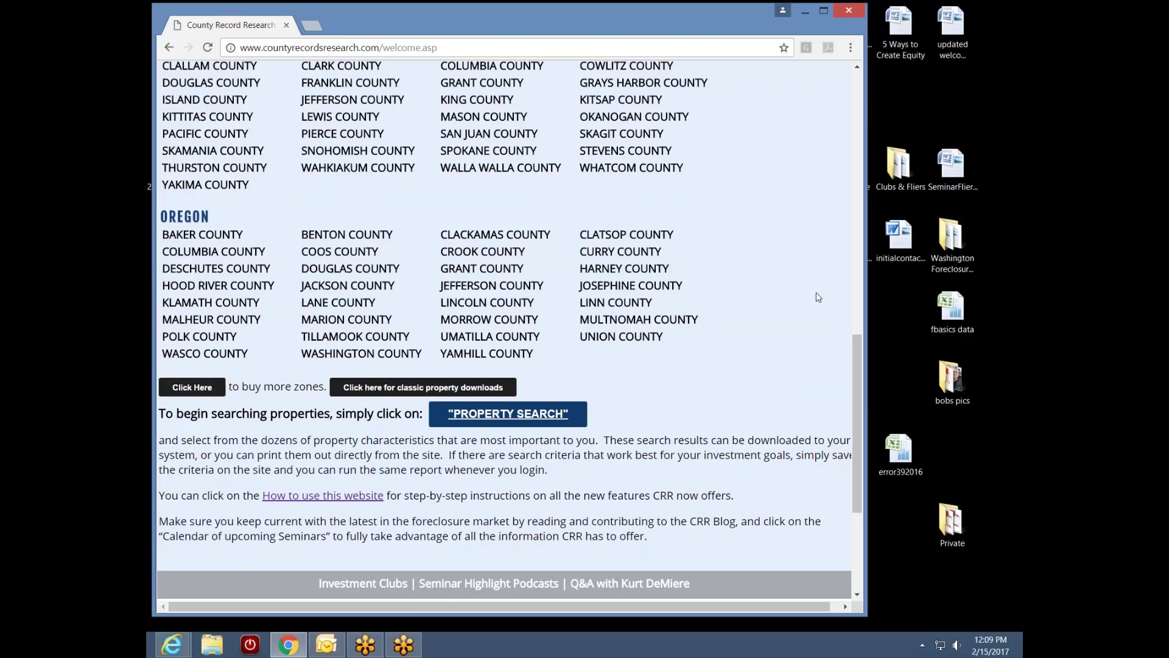
pyautogui.moveTo(857, 363); pyautogui.dragTo(874, 100)
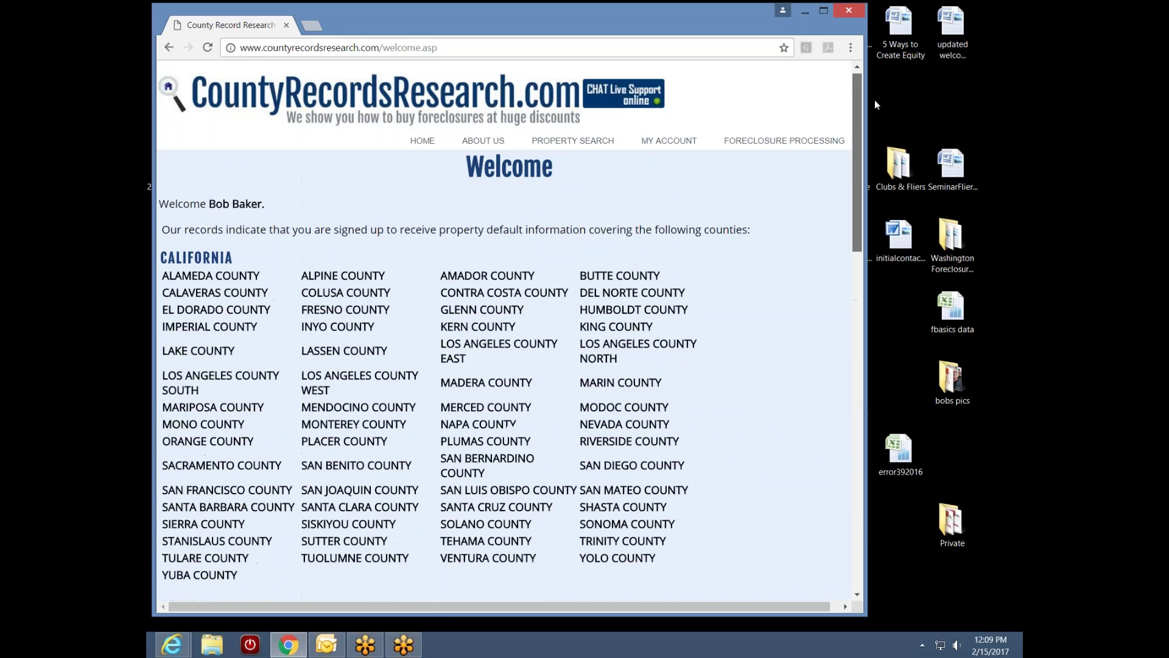
pyautogui.click(578, 150)
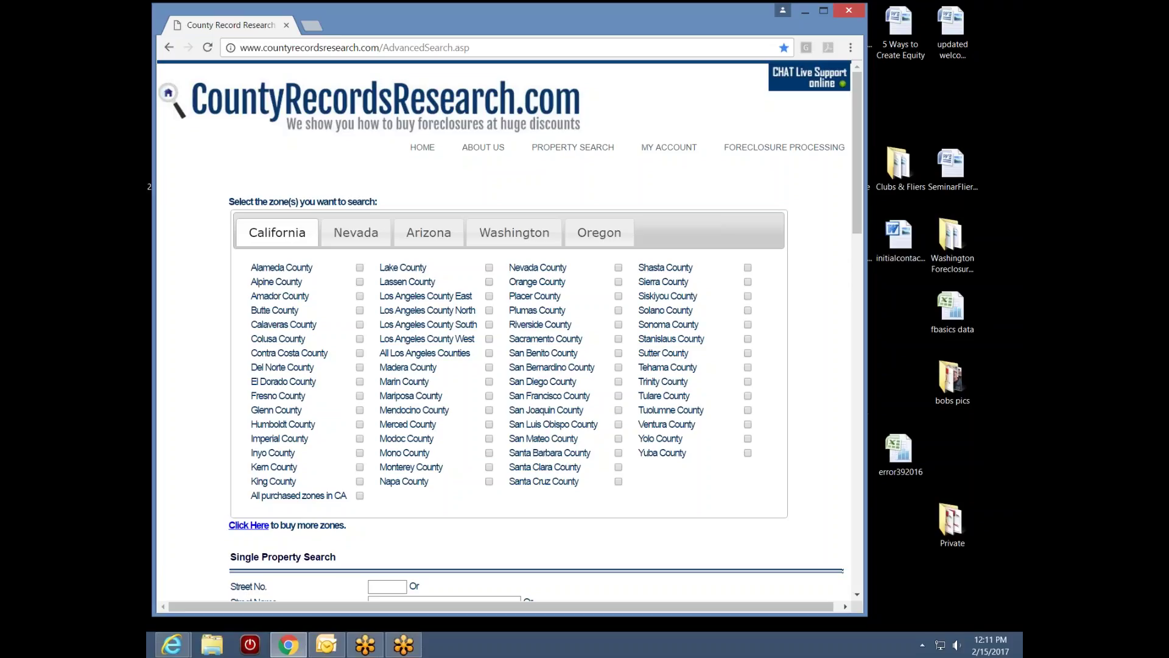
# Tick Los Angeles County South as the search zone and scroll to the General Property Search form
pyautogui.click(489, 324)
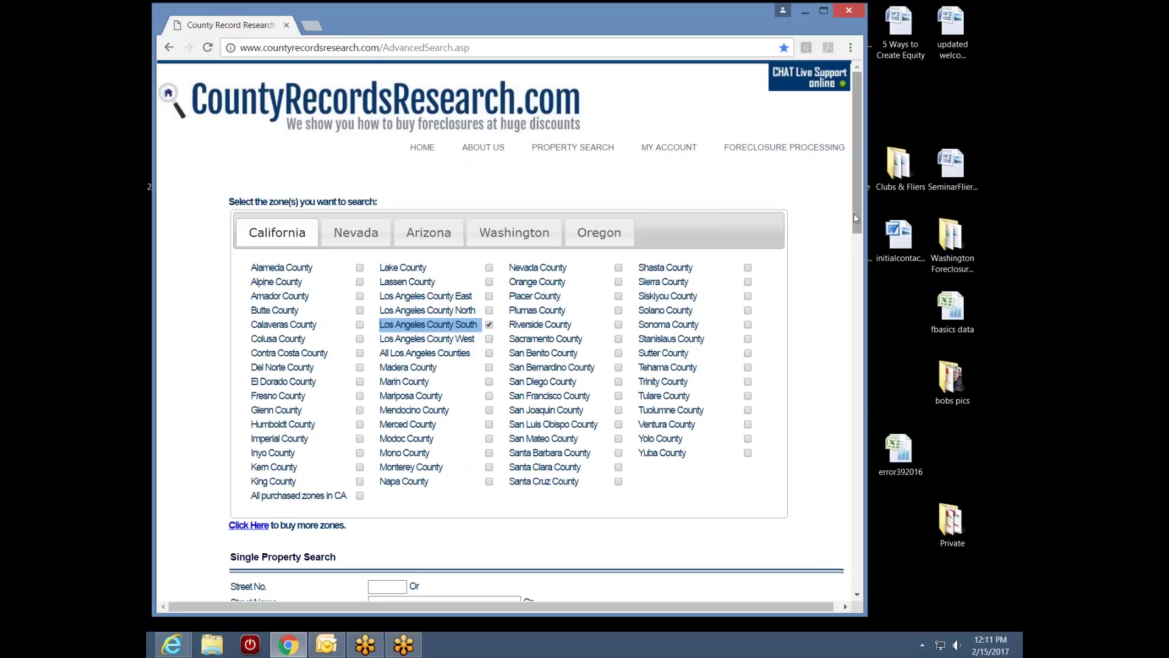
pyautogui.moveTo(856, 212); pyautogui.dragTo(841, 316)
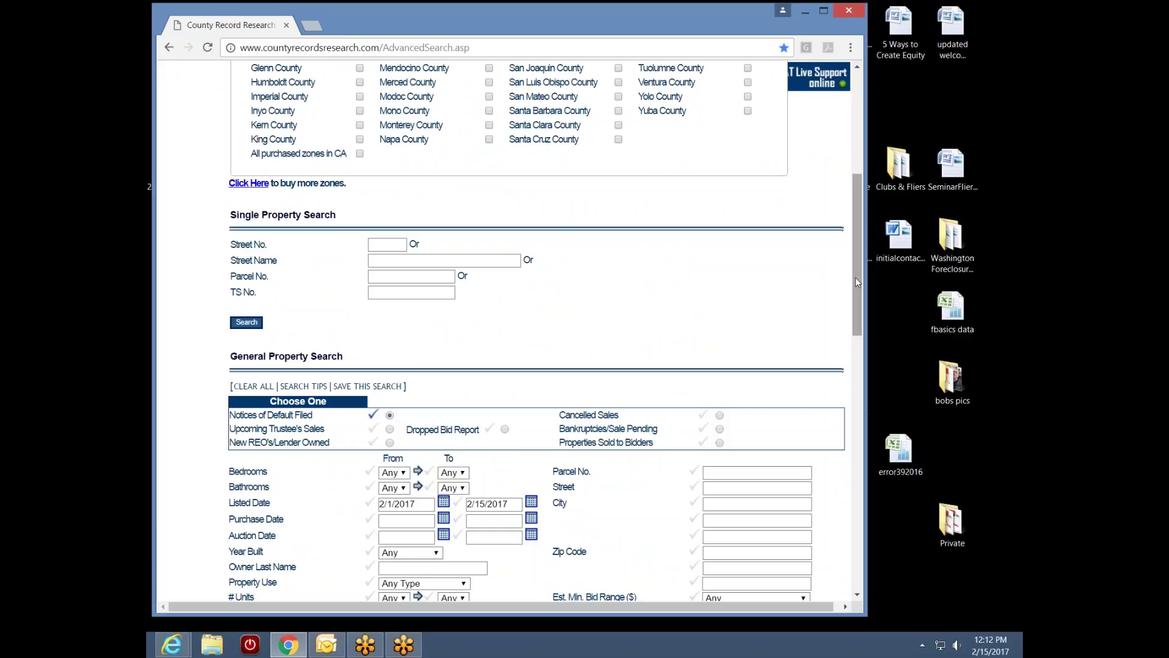
pyautogui.scroll(-3, 560, 534)
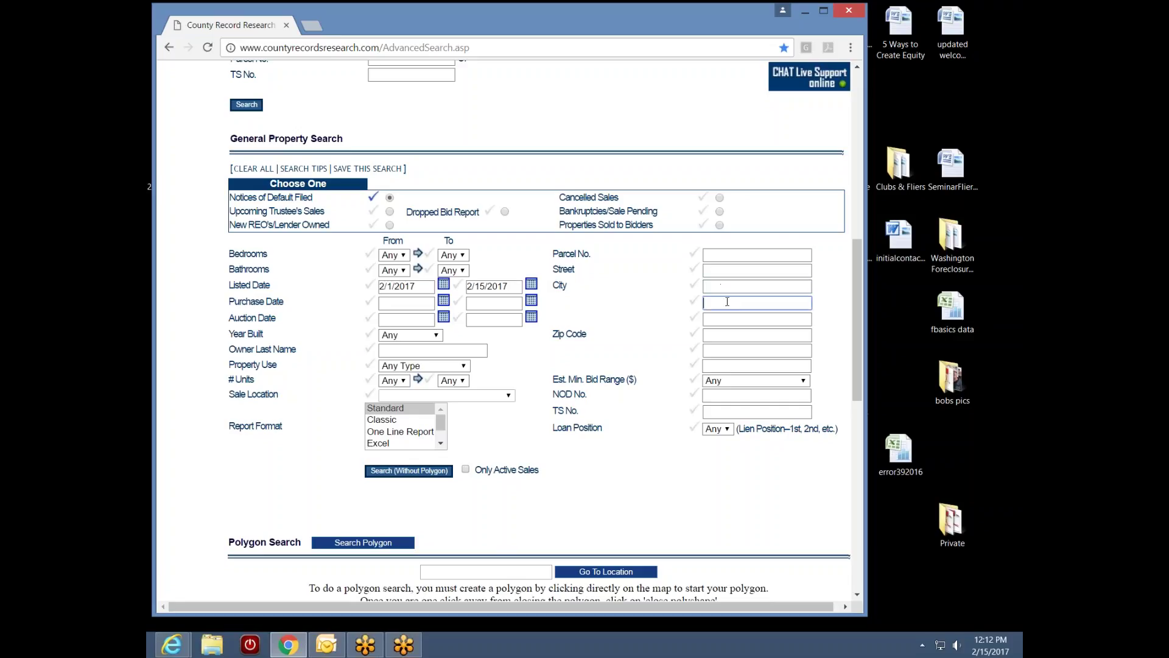
# Step through the fields below City and Zip Code, then scroll down to the Polygon Search map
pyautogui.click(719, 318)
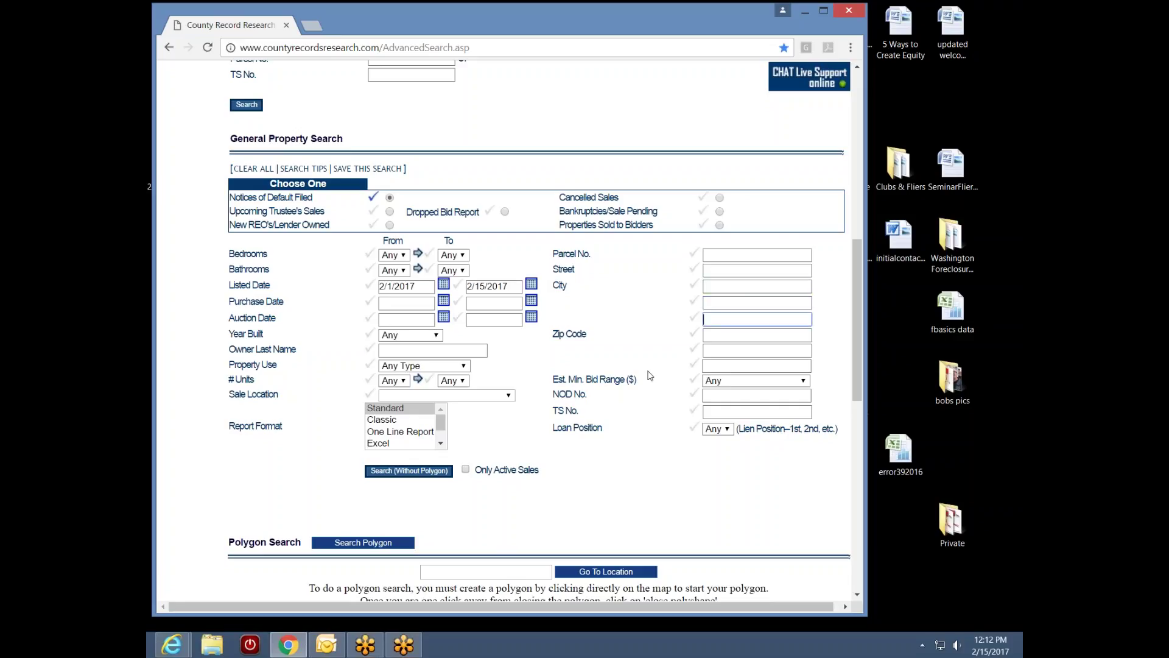
pyautogui.click(716, 335)
pyautogui.click(716, 350)
pyautogui.click(715, 366)
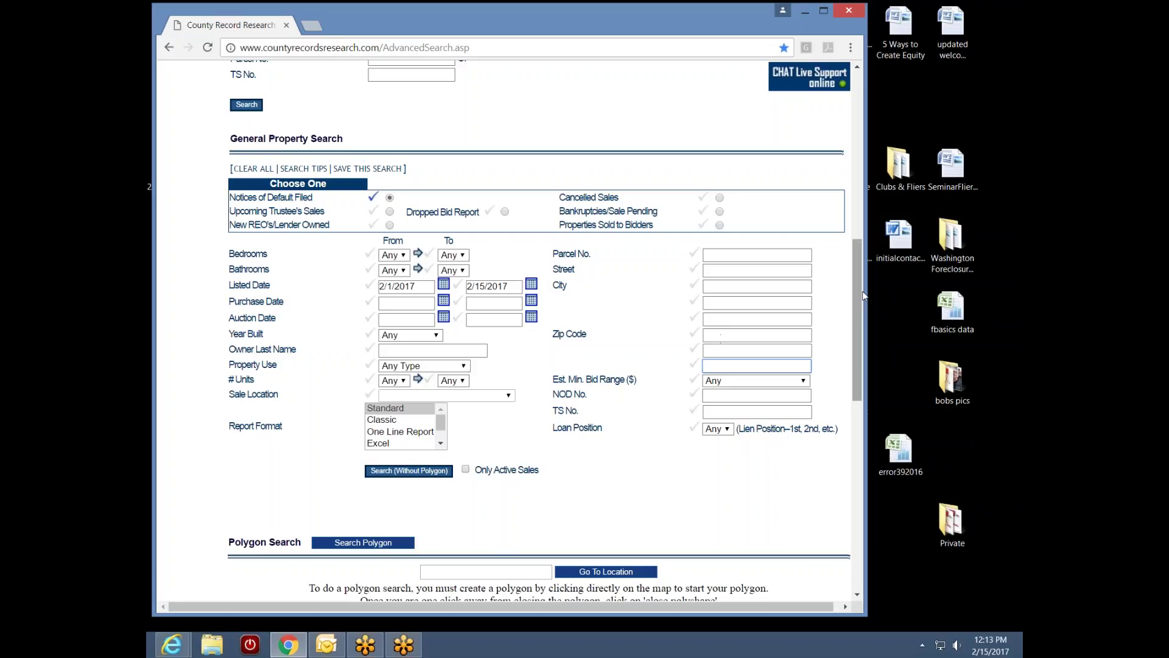
pyautogui.moveTo(864, 296); pyautogui.dragTo(848, 409)
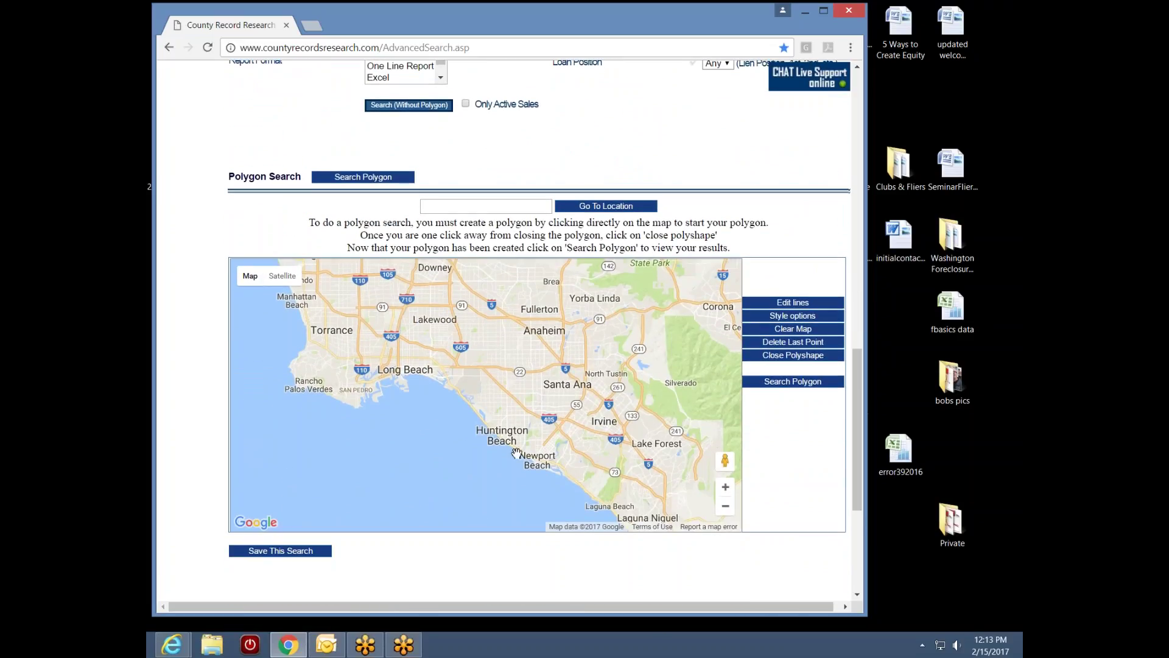
# Pan and zoom the polygon map onto downtown Long Beach and its coastline
pyautogui.moveTo(483, 408); pyautogui.dragTo(563, 426)
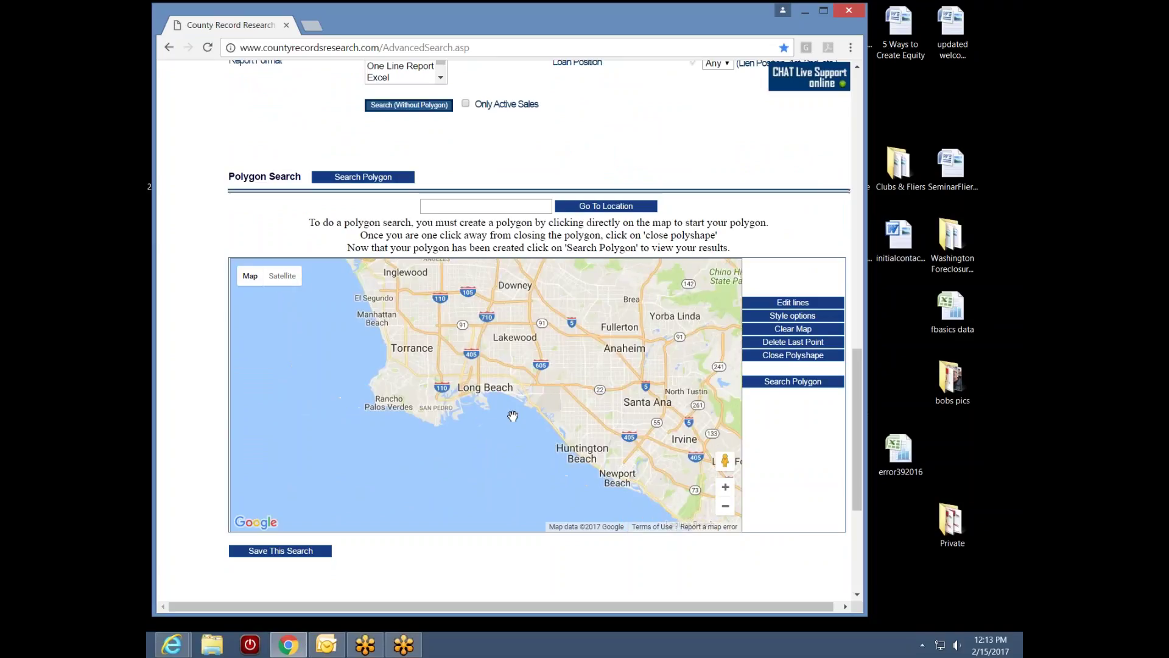
pyautogui.scroll(1, 512, 416)
pyautogui.scroll(-1, 530, 405)
pyautogui.scroll(2, 518, 402)
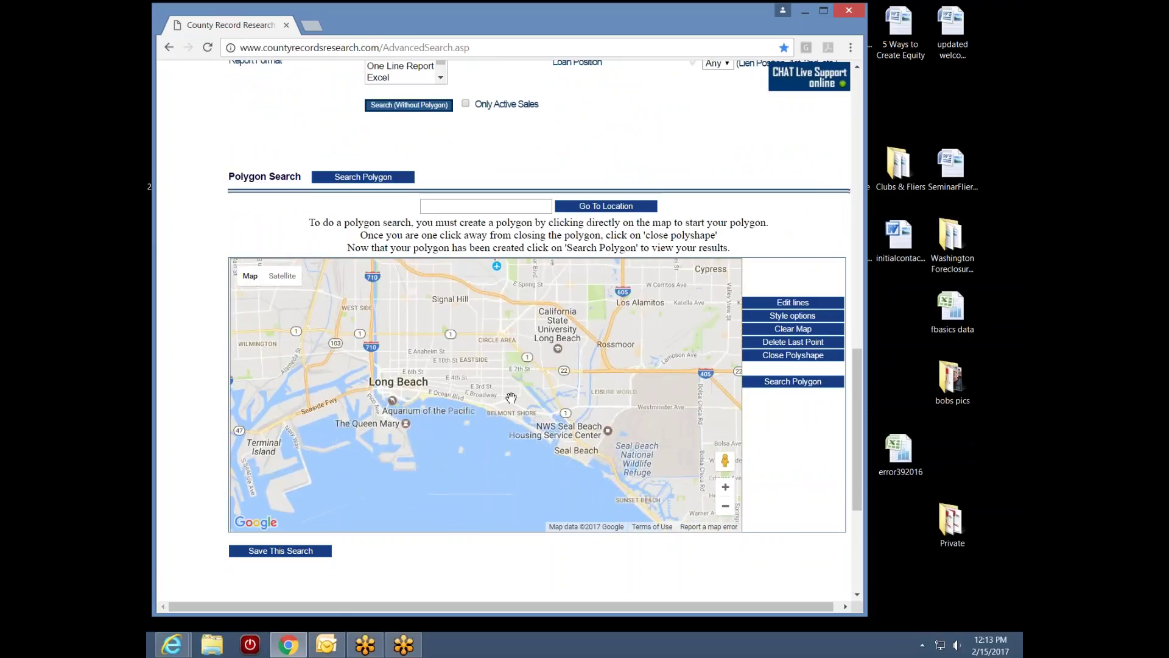
pyautogui.moveTo(579, 401); pyautogui.dragTo(598, 369)
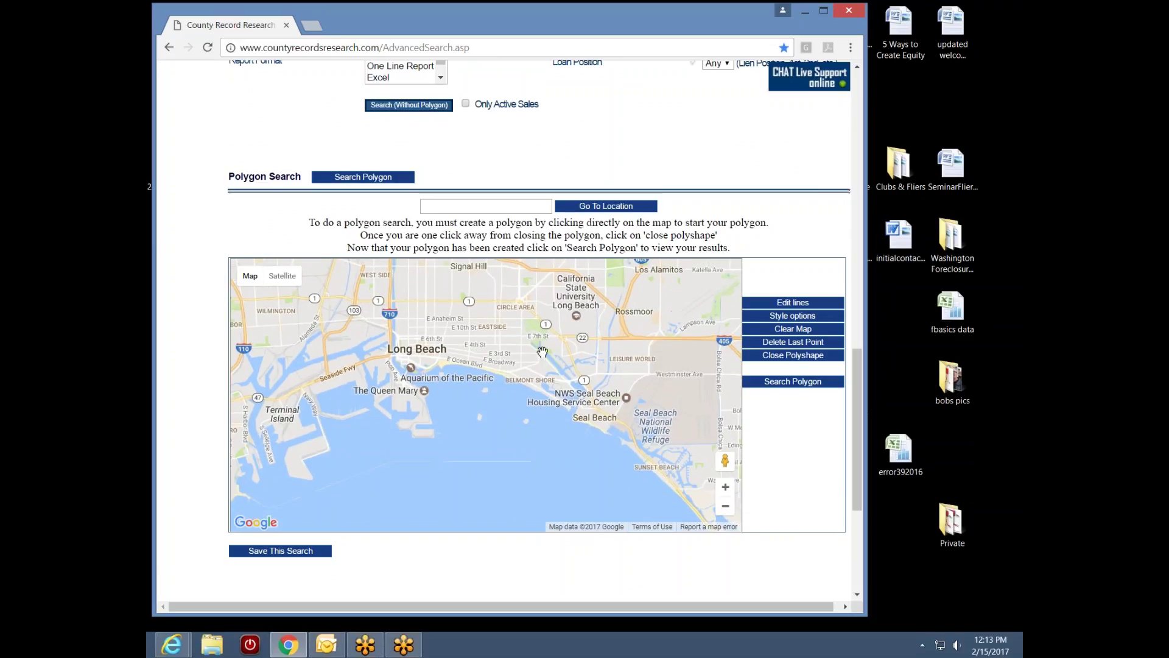
pyautogui.moveTo(465, 332); pyautogui.dragTo(403, 383)
pyautogui.moveTo(328, 354); pyautogui.dragTo(463, 357)
pyautogui.scroll(1, 463, 360)
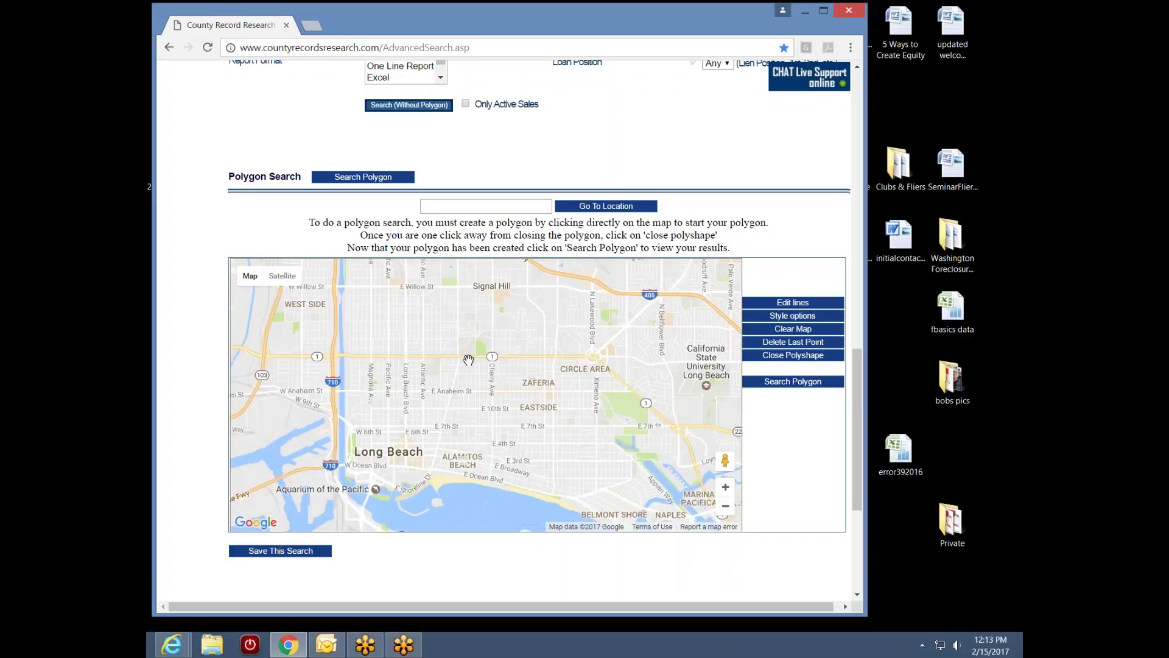
pyautogui.scroll(-1, 463, 365)
pyautogui.scroll(1, 456, 368)
# Pan along the Long Beach shoreline and zoom in to center Naples and Belmont Shore
pyautogui.moveTo(492, 420); pyautogui.dragTo(481, 364)
pyautogui.moveTo(544, 402); pyautogui.dragTo(484, 349)
pyautogui.moveTo(567, 376); pyautogui.dragTo(512, 360)
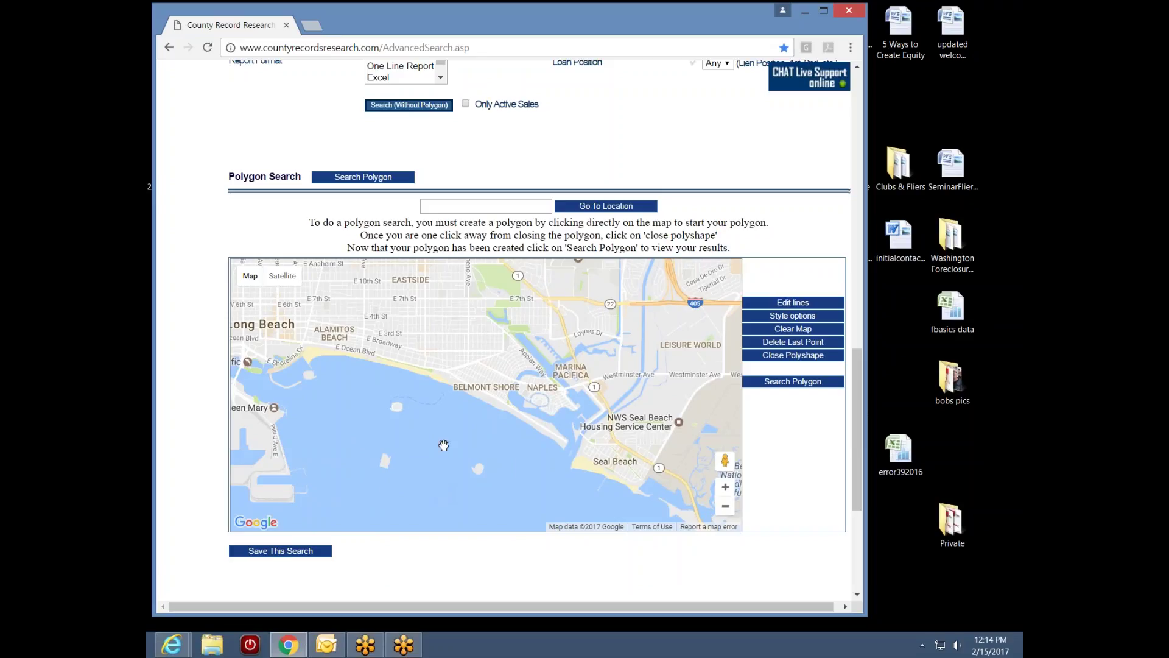
pyautogui.scroll(1, 499, 429)
pyautogui.moveTo(476, 403); pyautogui.dragTo(413, 456)
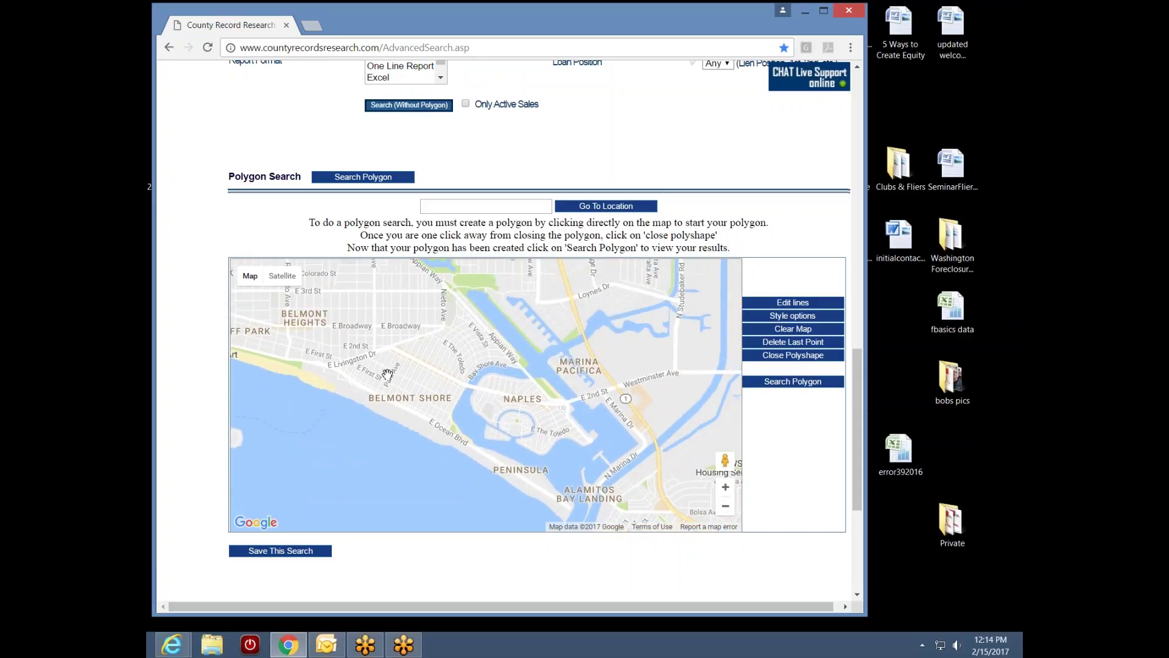
pyautogui.moveTo(524, 470); pyautogui.dragTo(512, 417)
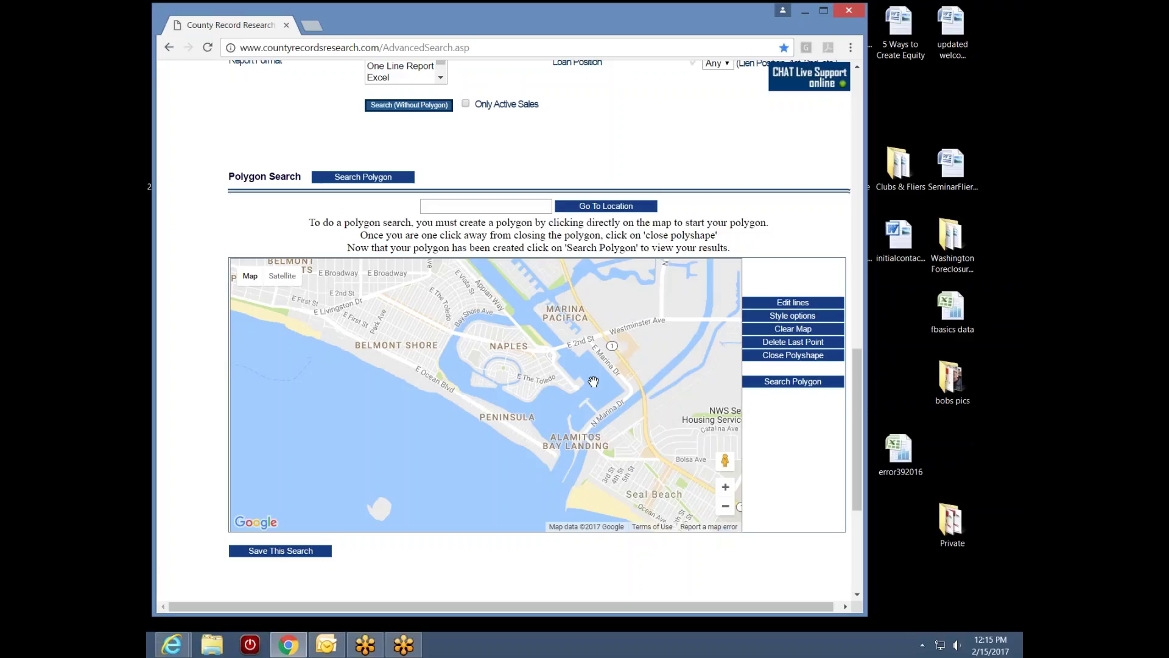
# Place polygon points at the Peninsula, Alamitos Bay Landing, south of it and out in the water
pyautogui.click(548, 422)
pyautogui.click(561, 439)
pyautogui.click(567, 459)
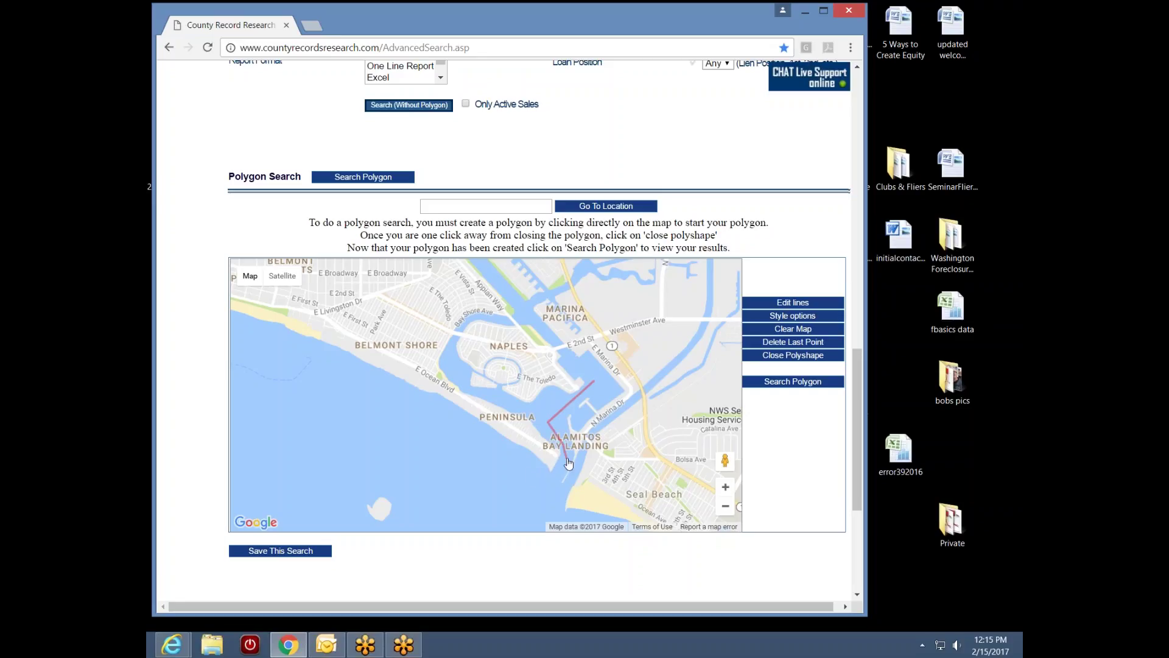
pyautogui.click(544, 491)
# Pan west and add polygon corners off the Belmont Shore coast and near Nieto Ave
pyautogui.moveTo(291, 365); pyautogui.dragTo(352, 395)
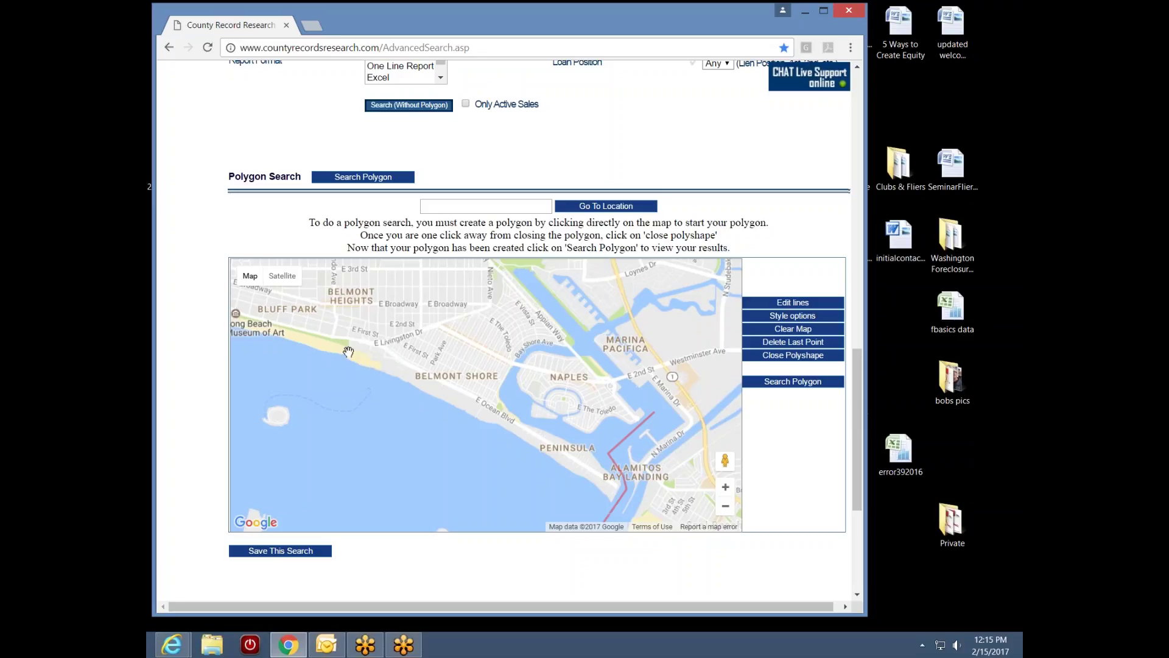
pyautogui.click(308, 364)
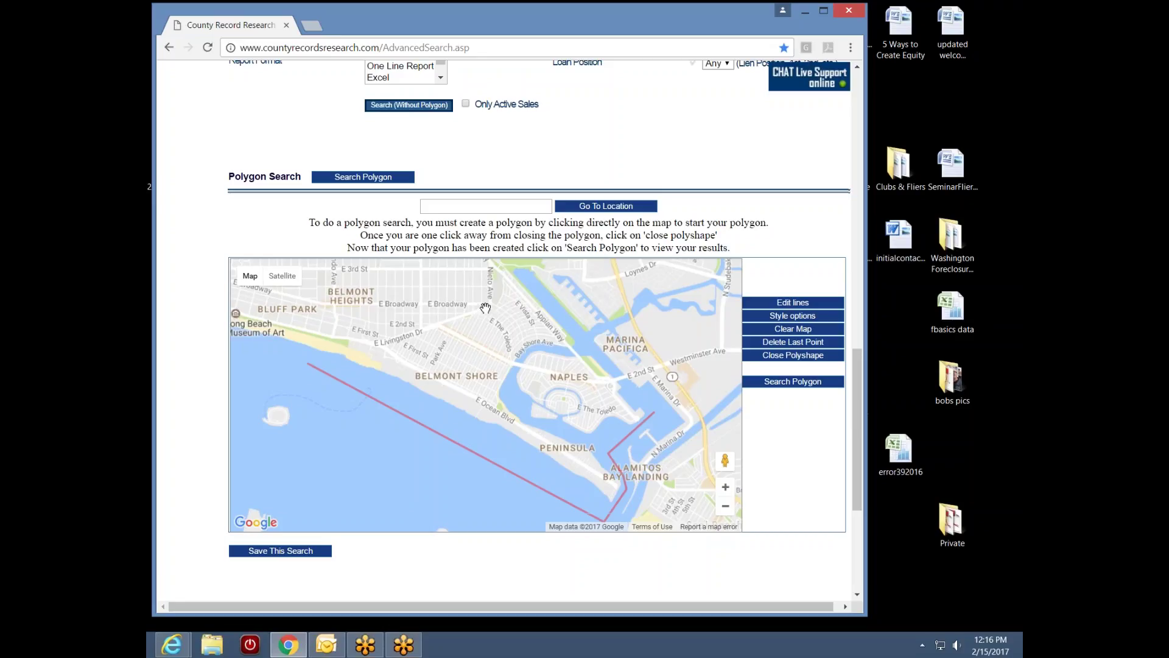
pyautogui.click(485, 308)
# Add two corners north near Nieto Ave toward the Community Center, then close the polyshape
pyautogui.moveTo(497, 324); pyautogui.dragTo(468, 381)
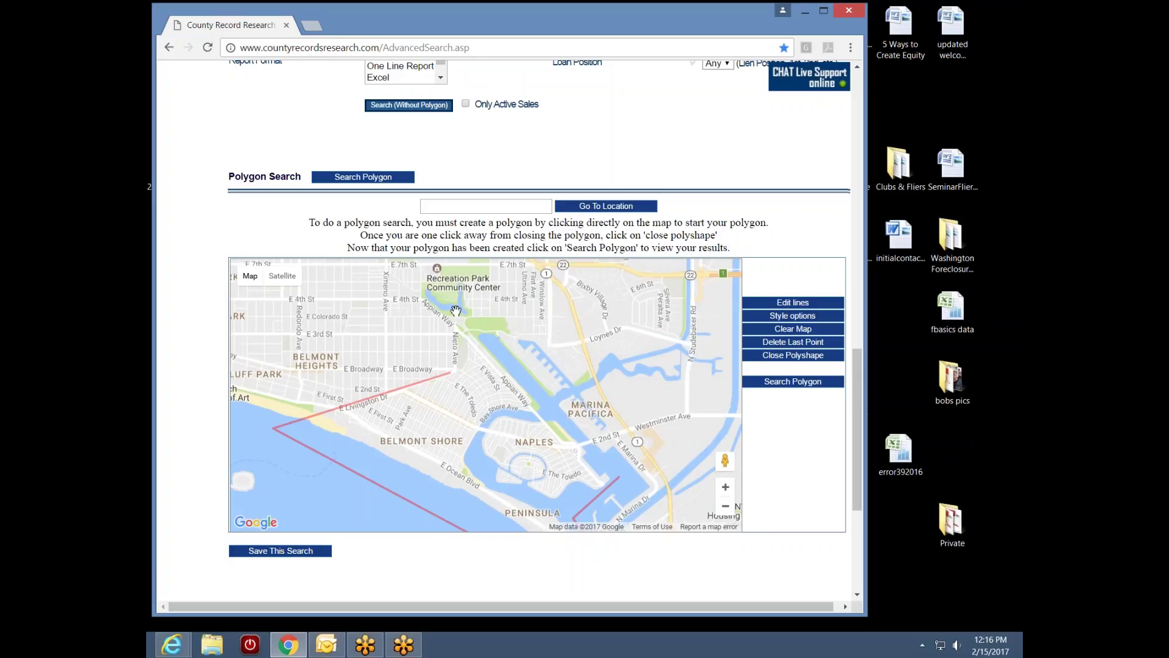
pyautogui.click(455, 310)
pyautogui.click(473, 314)
pyautogui.moveTo(562, 455); pyautogui.dragTo(542, 432)
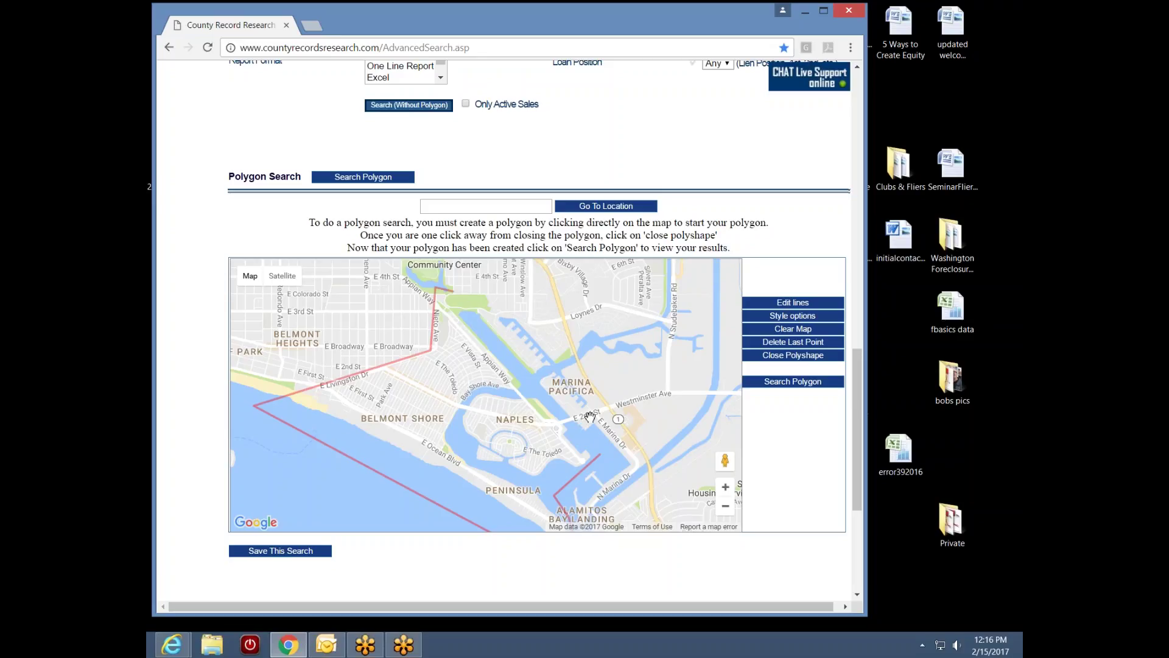
pyautogui.click(799, 359)
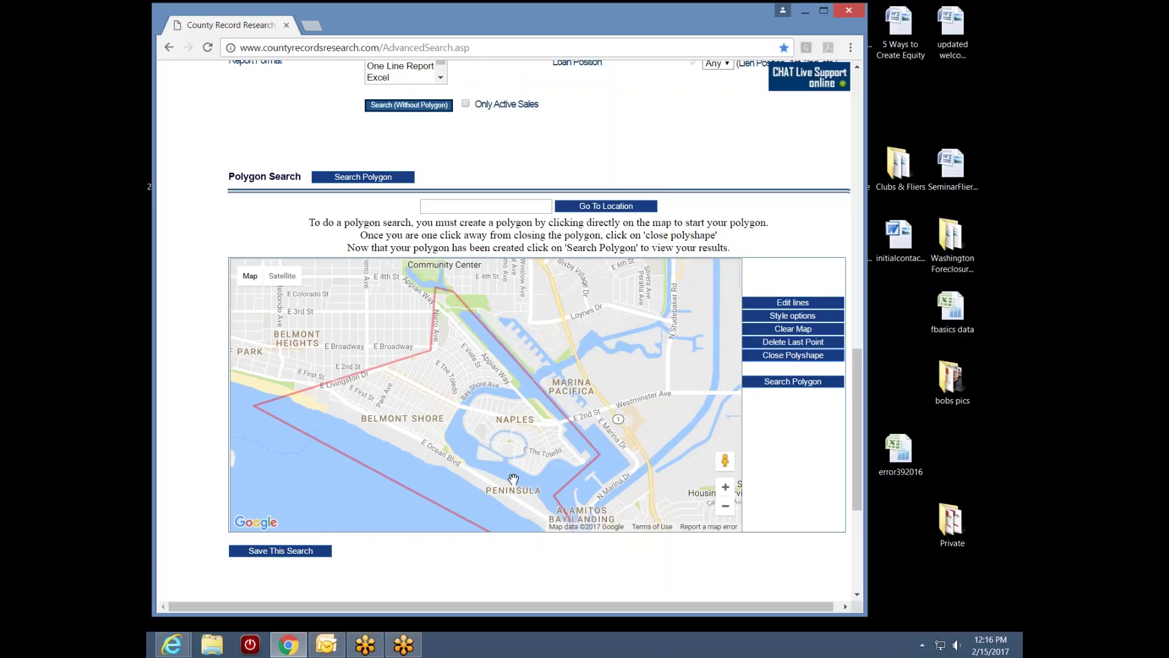
pyautogui.scroll(-1, 513, 479)
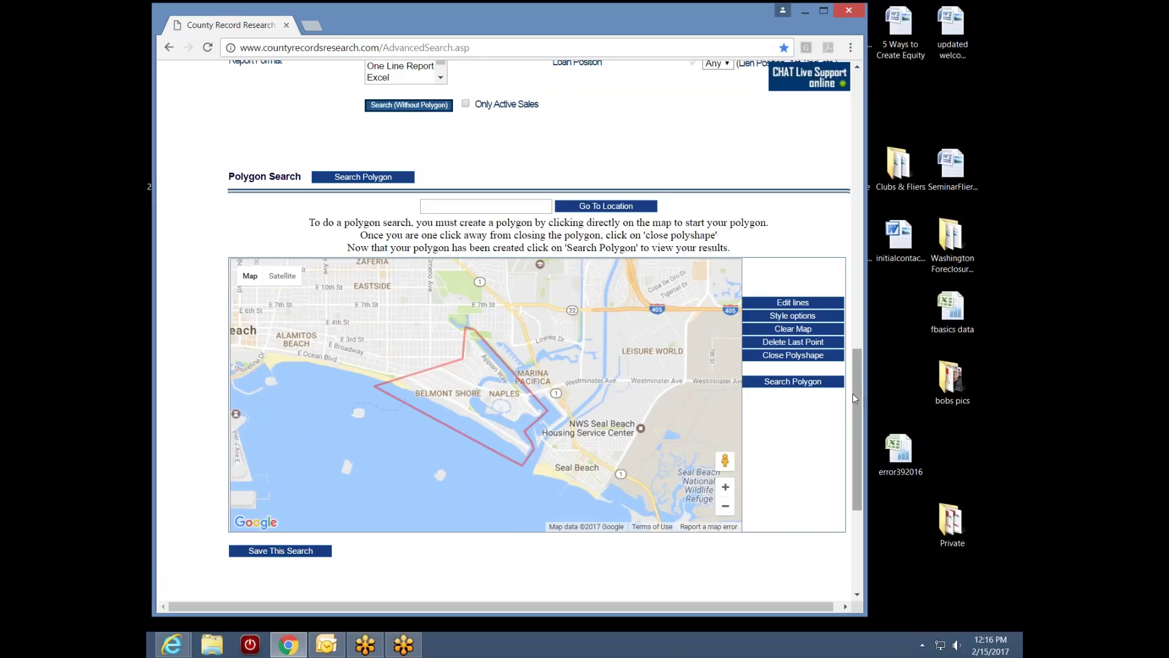
pyautogui.scroll(1, 859, 393)
pyautogui.moveTo(859, 390); pyautogui.dragTo(886, 289)
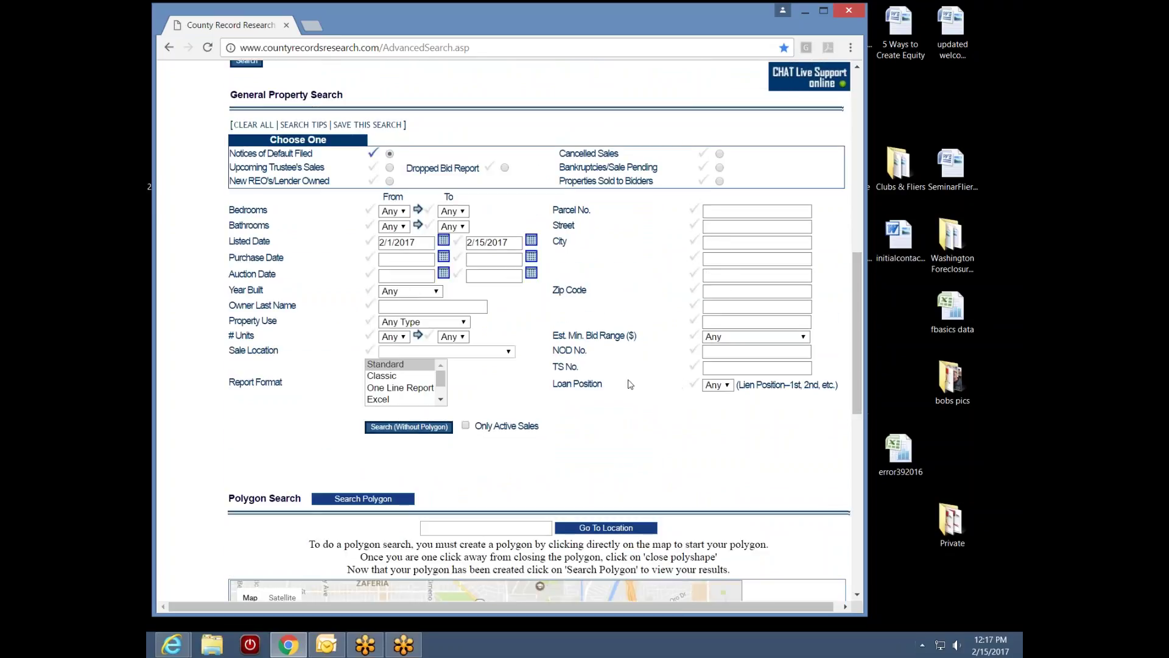
pyautogui.moveTo(856, 327); pyautogui.dragTo(857, 428)
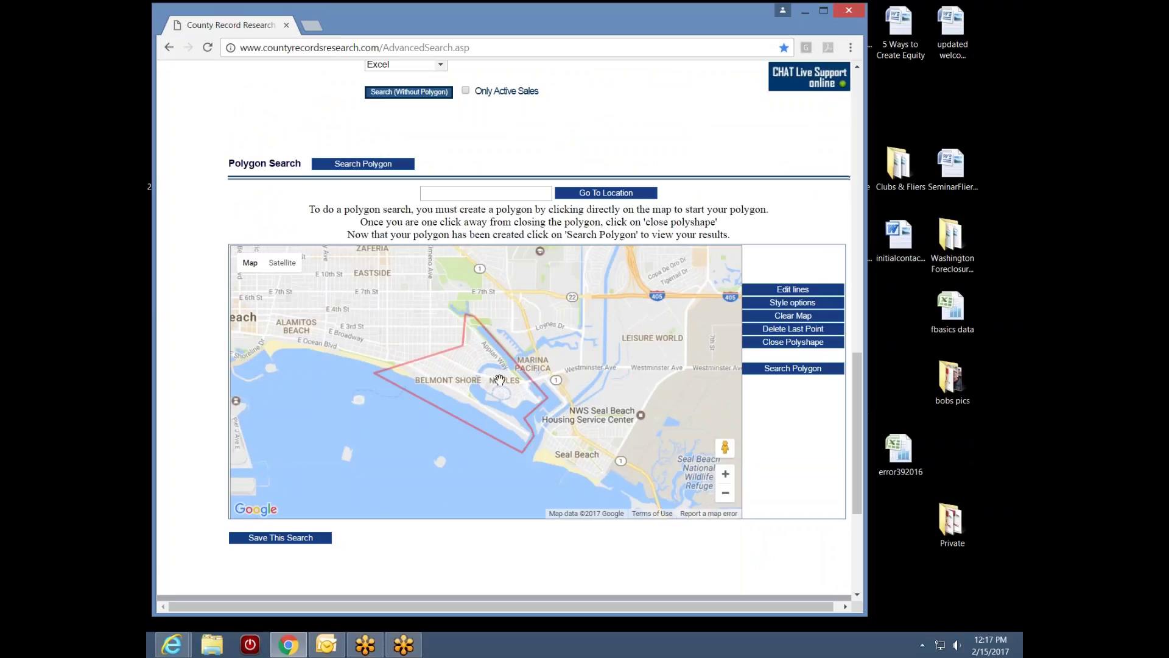
pyautogui.moveTo(859, 383); pyautogui.dragTo(891, 261)
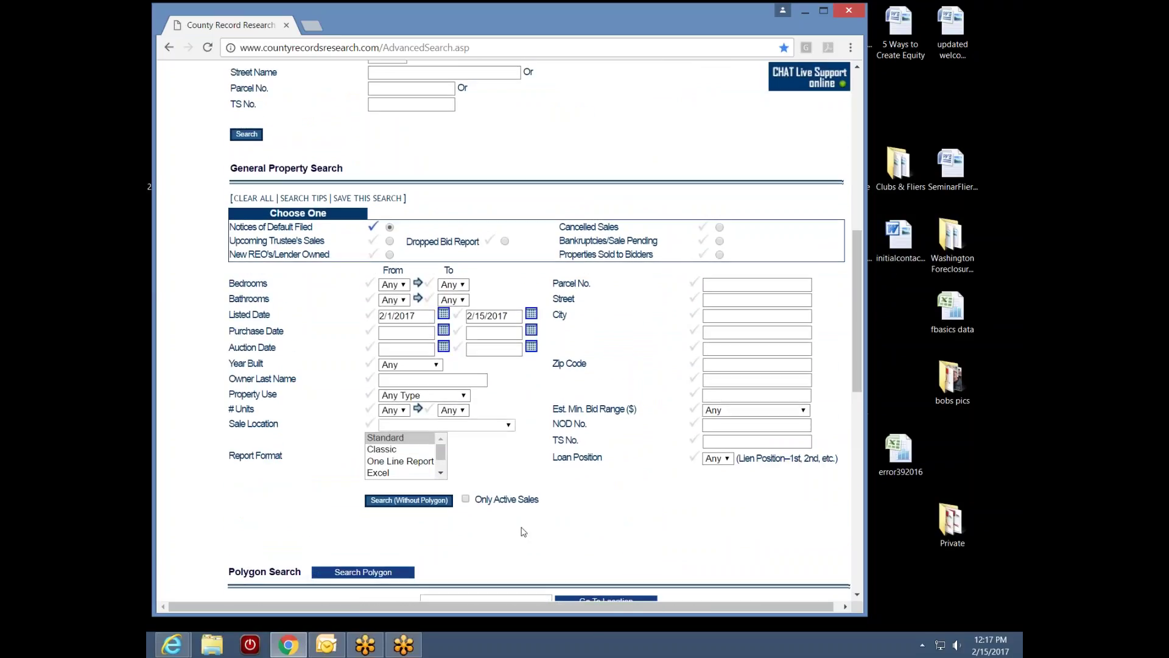
pyautogui.scroll(-2, 853, 415)
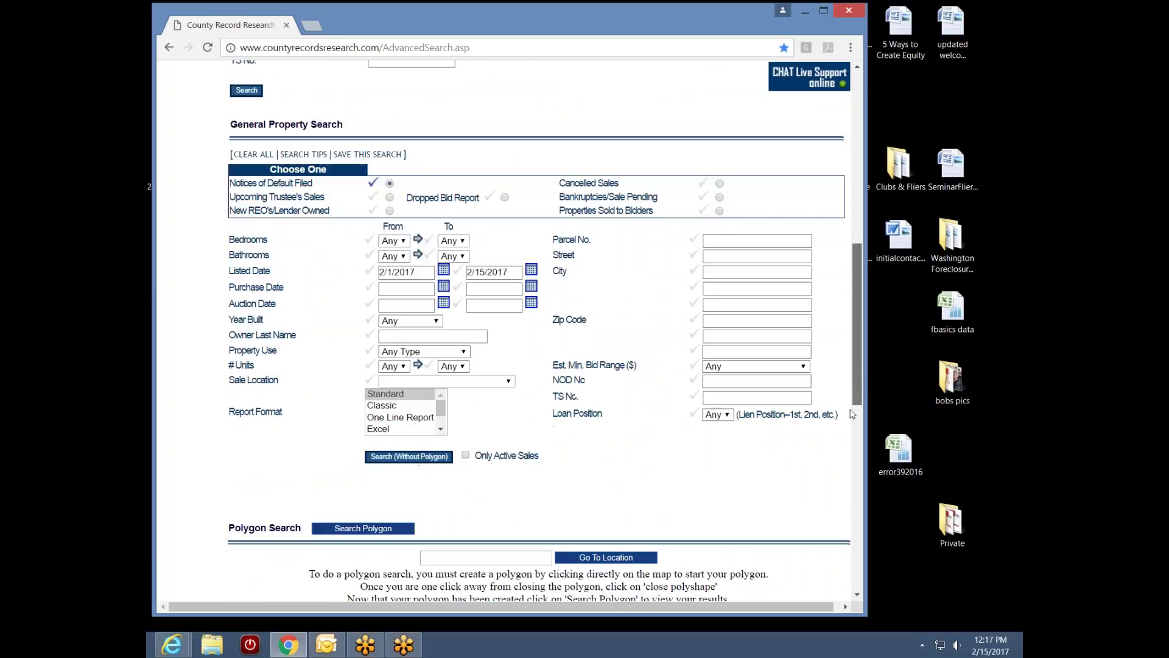
pyautogui.scroll(-5, 853, 415)
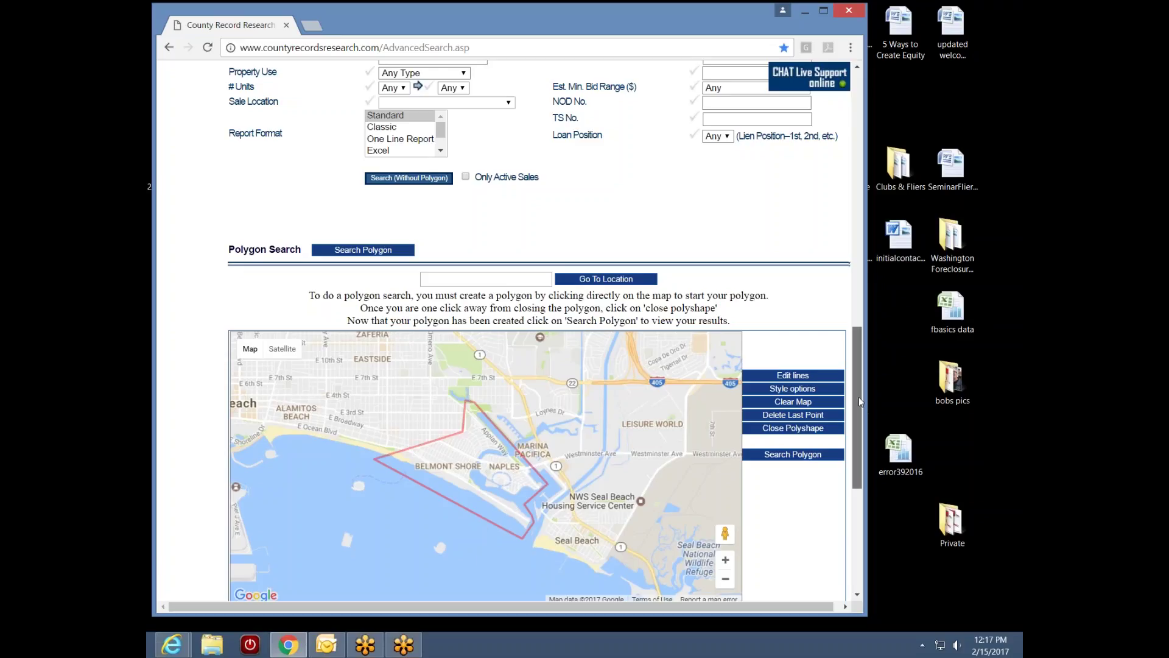
pyautogui.moveTo(859, 397); pyautogui.dragTo(910, 281)
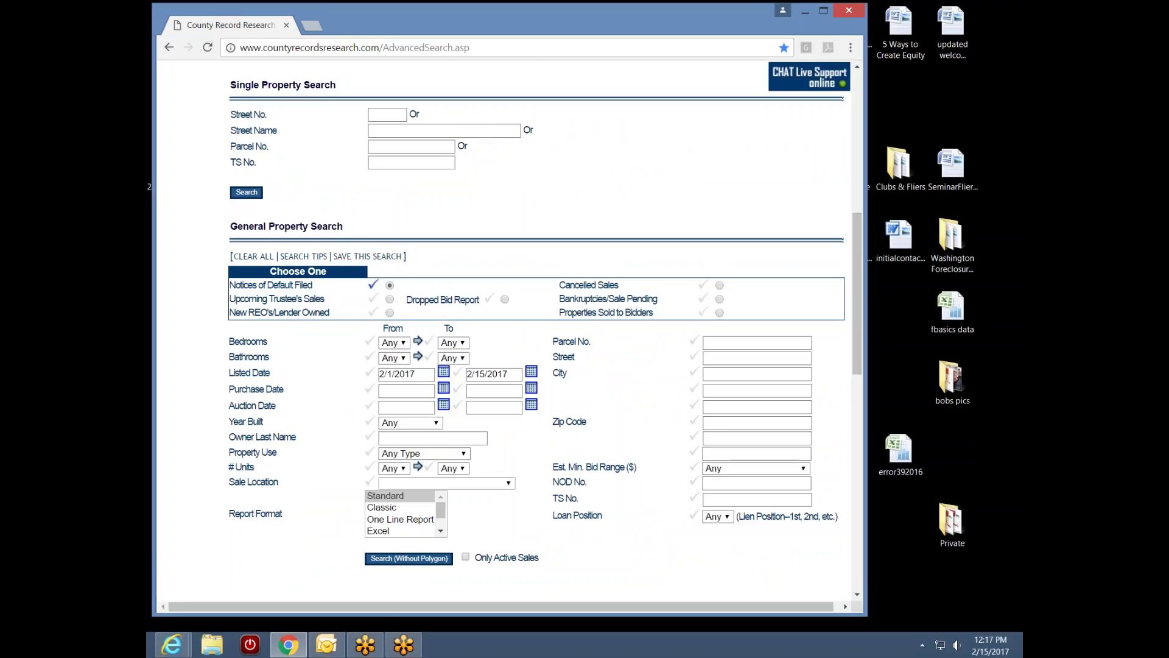
pyautogui.moveTo(858, 294); pyautogui.dragTo(843, 428)
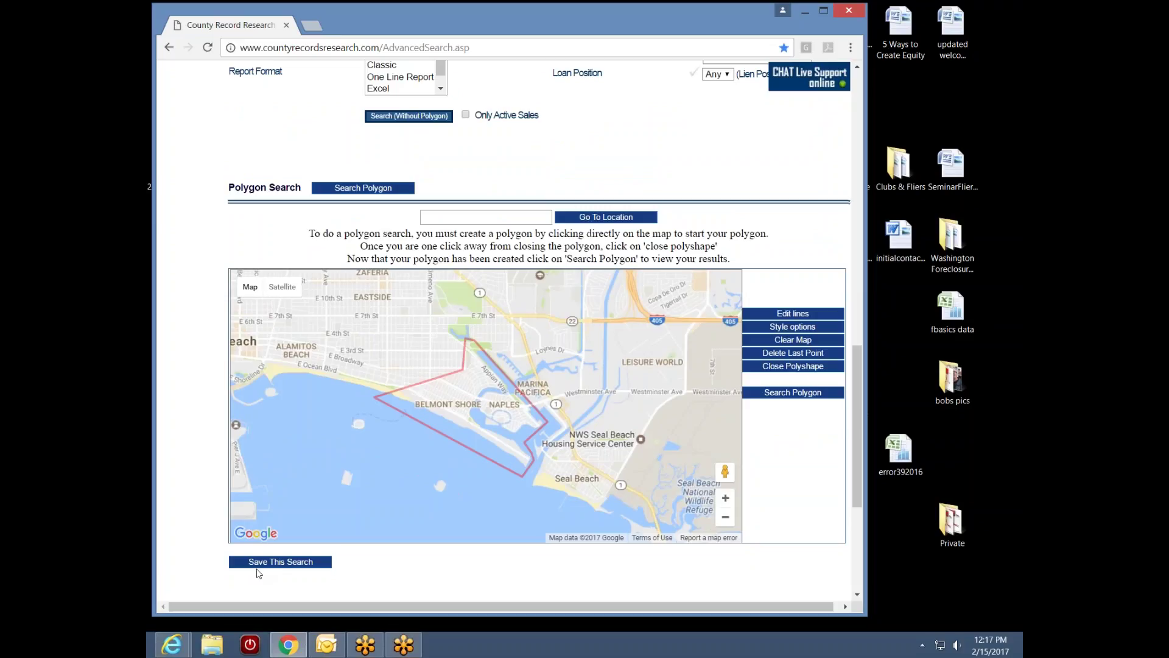
pyautogui.moveTo(854, 431); pyautogui.dragTo(865, 316)
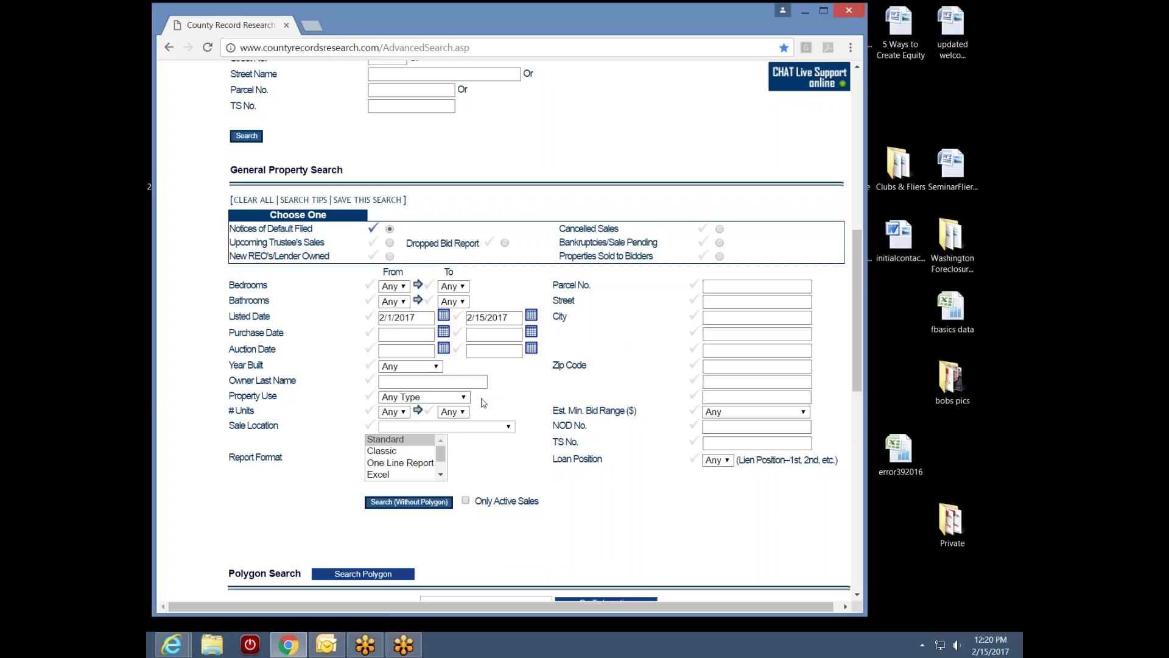
# Leave Property Use as Any Type and scroll up to the General Property Search section
pyautogui.click(463, 399)
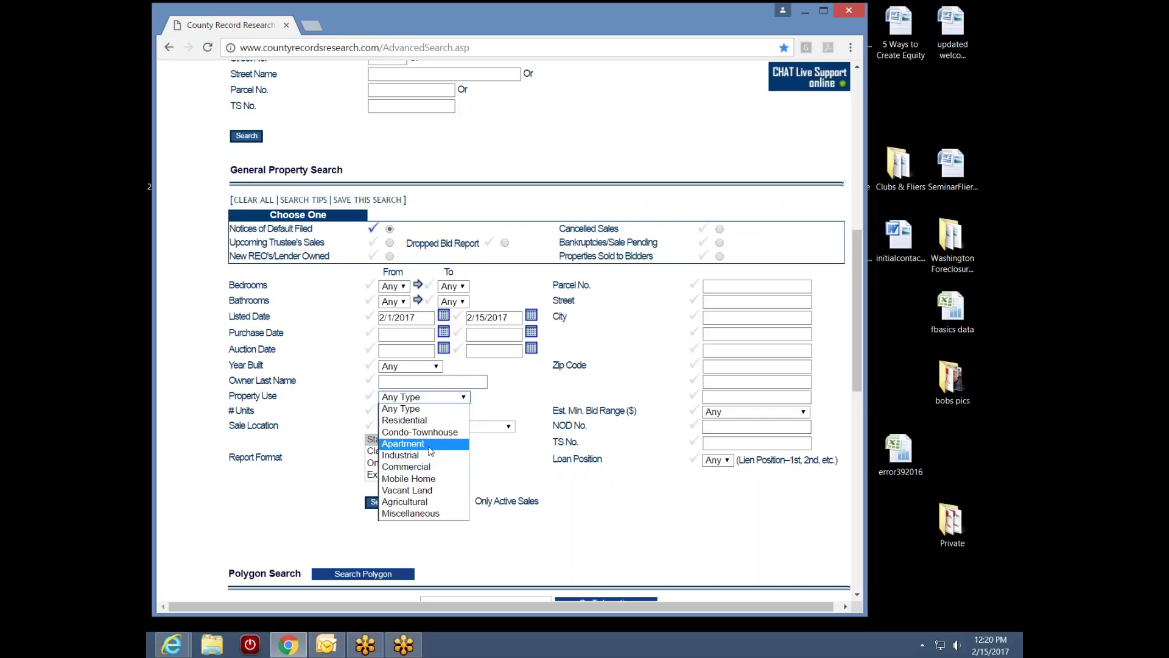
pyautogui.click(528, 397)
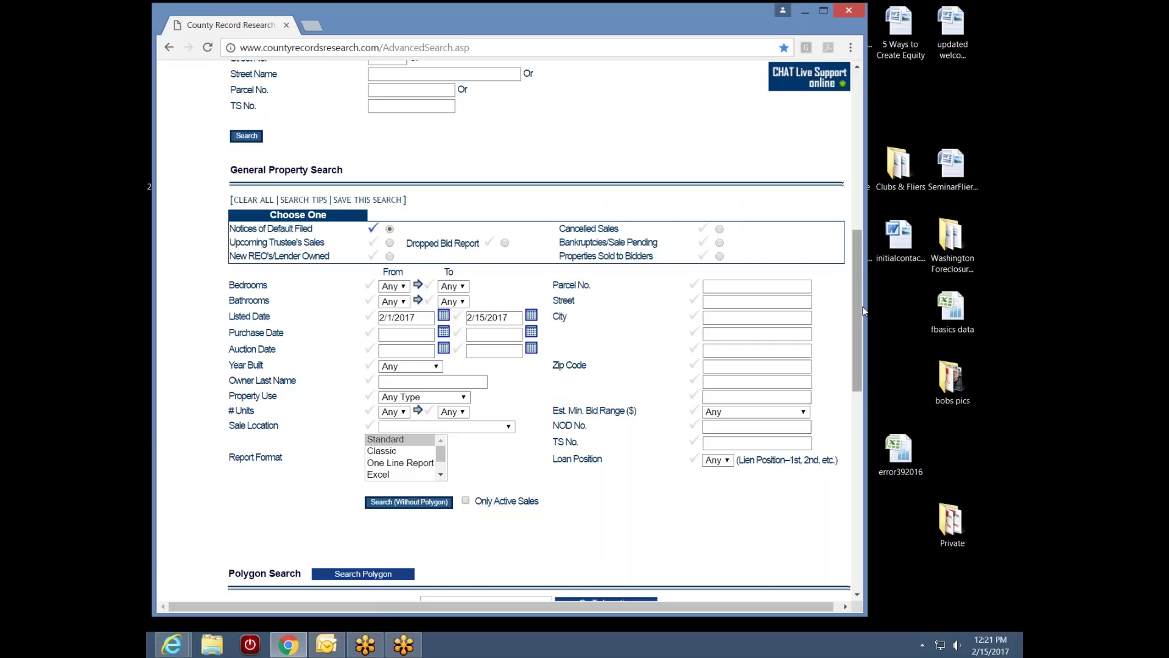
pyautogui.moveTo(864, 311)
pyautogui.mouseDown()
pyautogui.moveTo(850, 416)
pyautogui.moveTo(826, 420)
pyautogui.moveTo(855, 302)
pyautogui.mouseUp()
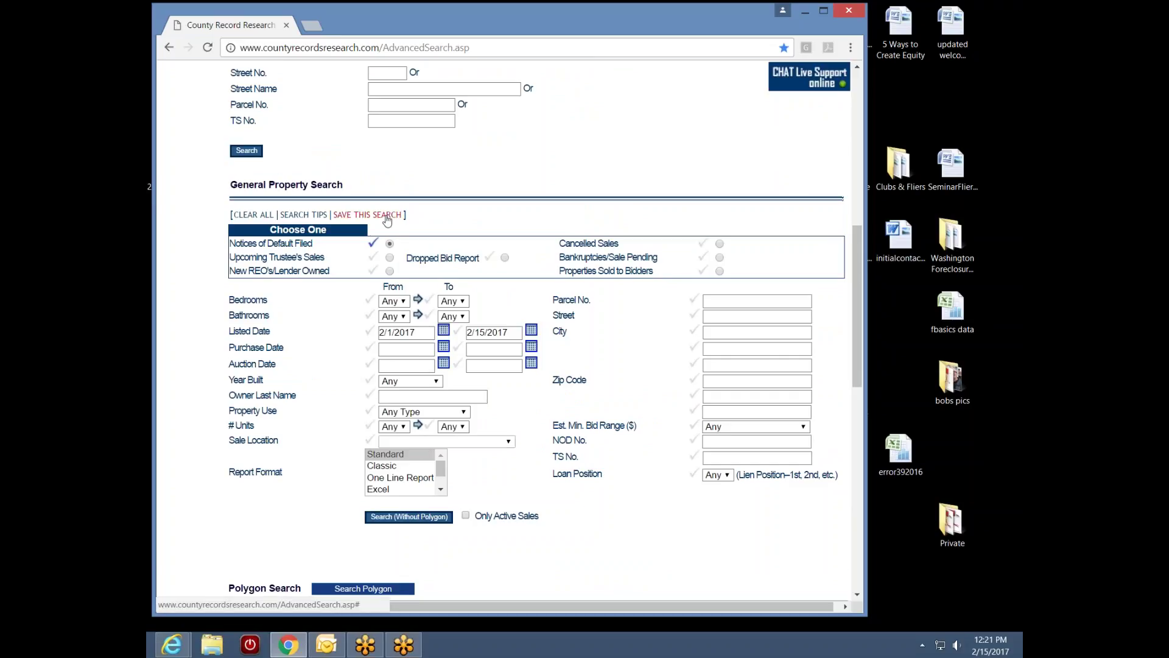
# Enter 'NaplesBelmontNODpoly' in the Save Current Search As box and save the search
pyautogui.click(387, 215)
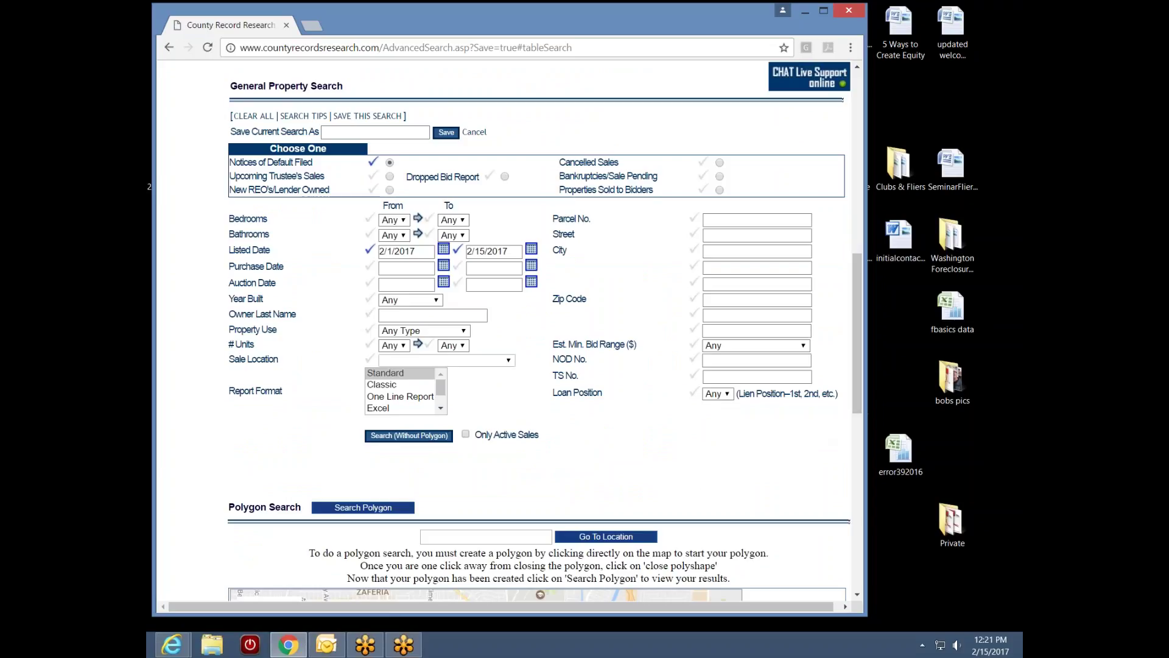
pyautogui.moveTo(857, 383); pyautogui.dragTo(853, 247)
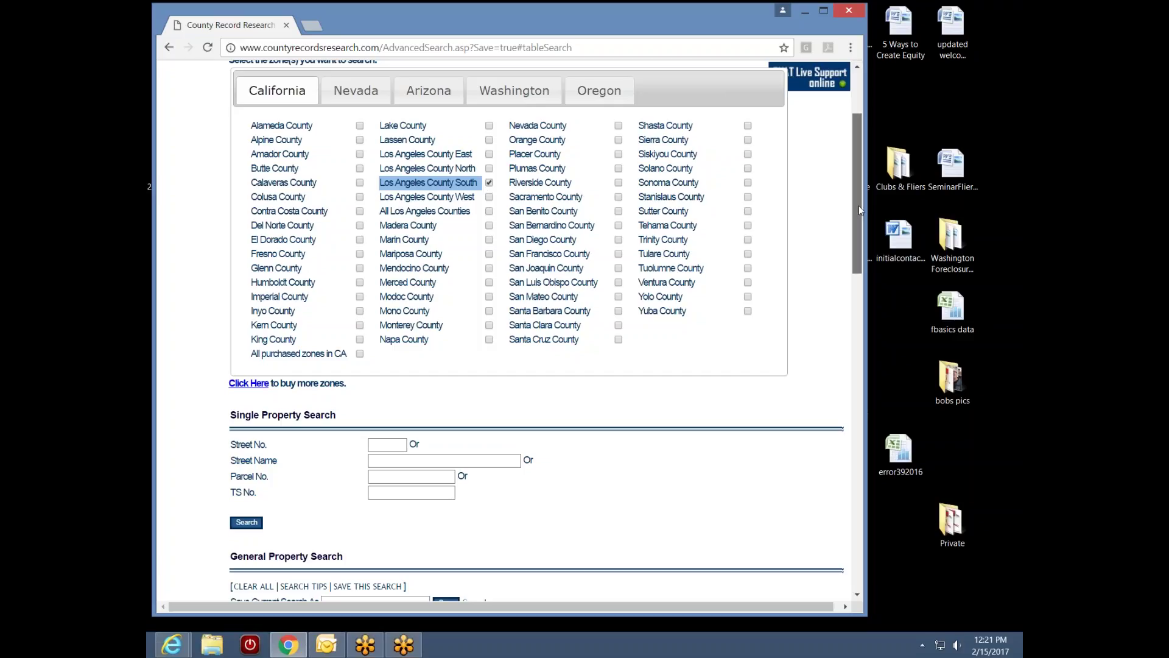
pyautogui.moveTo(858, 208); pyautogui.dragTo(816, 324)
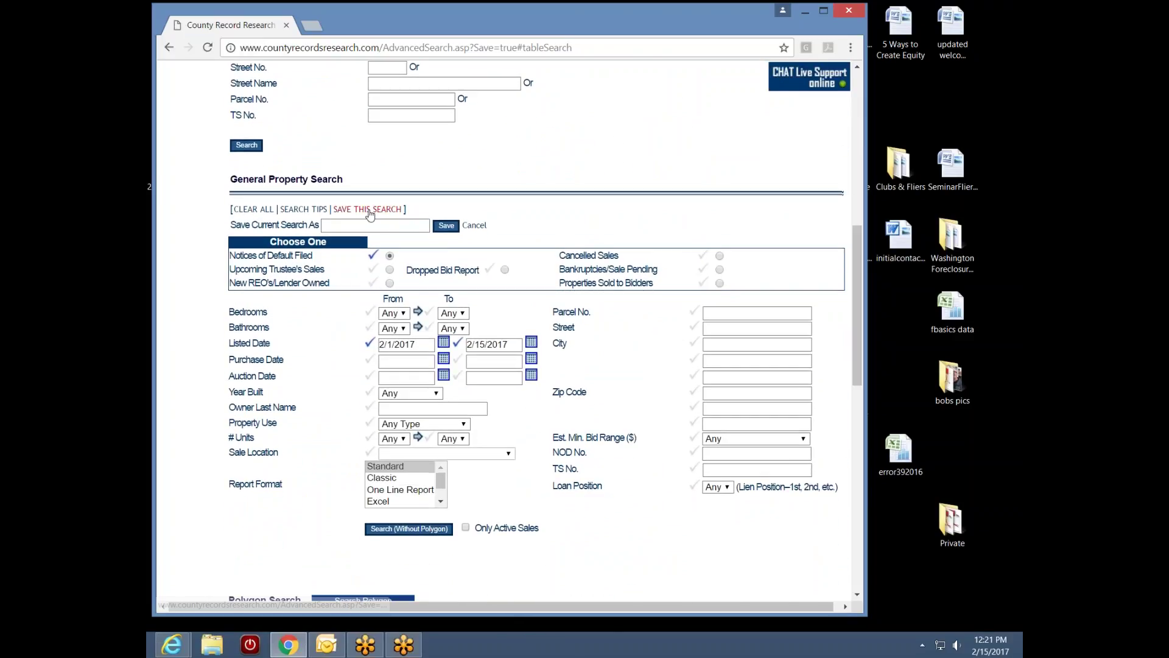
pyautogui.click(351, 226)
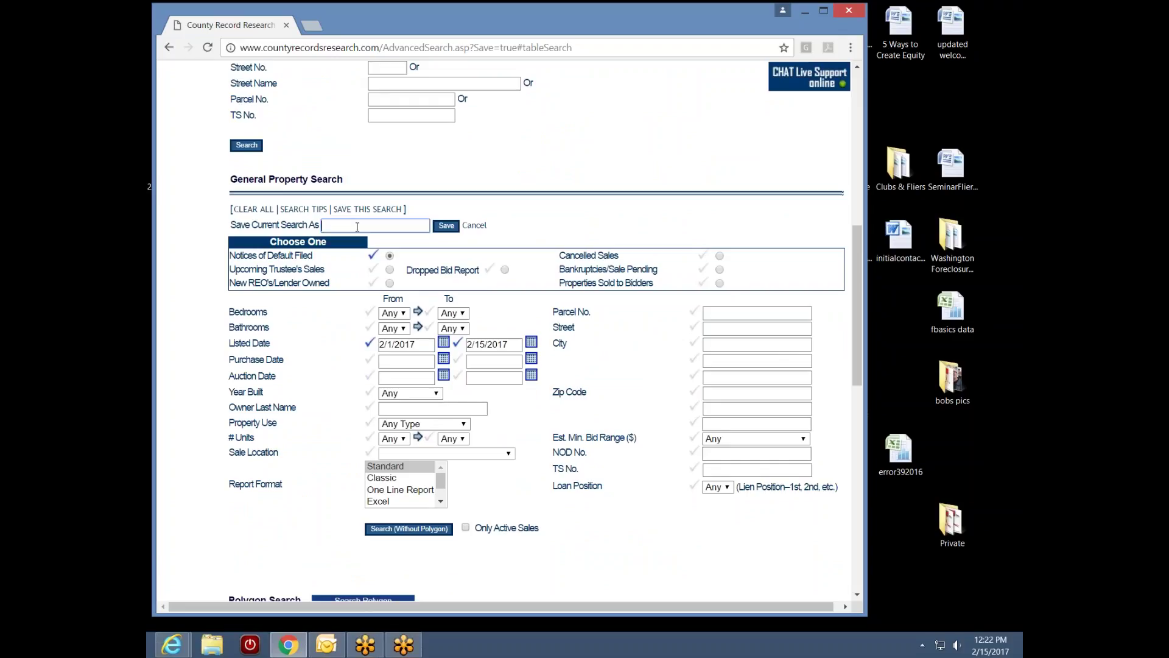
pyautogui.scroll(-5, 856, 256)
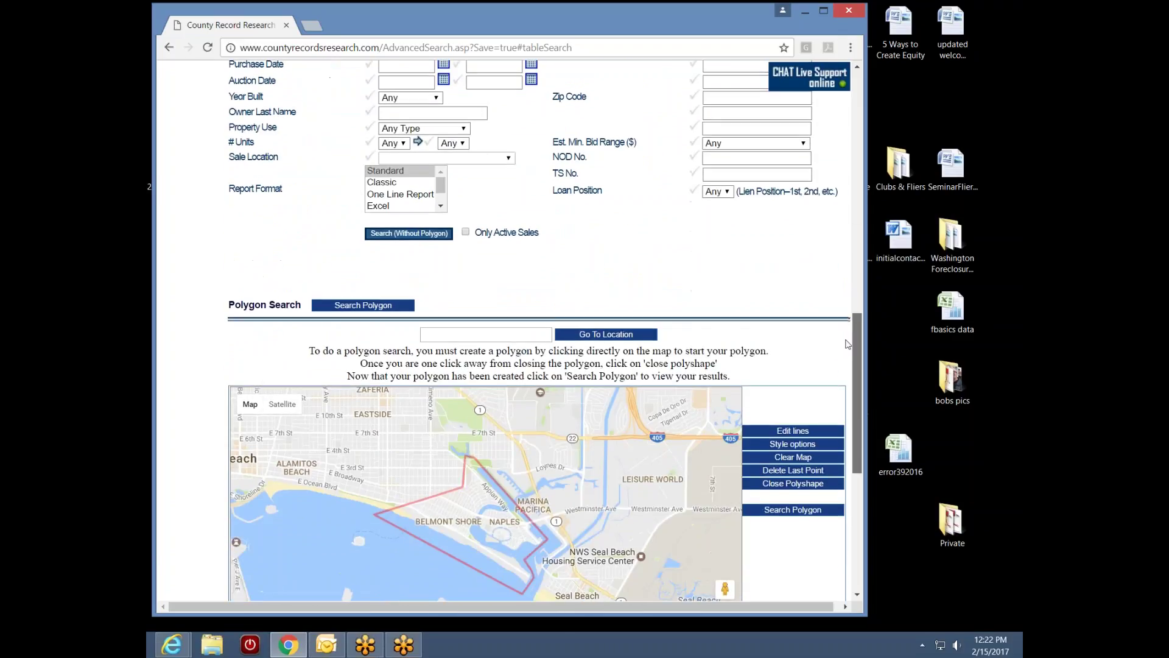
pyautogui.scroll(3, 854, 259)
pyautogui.scroll(2, 853, 259)
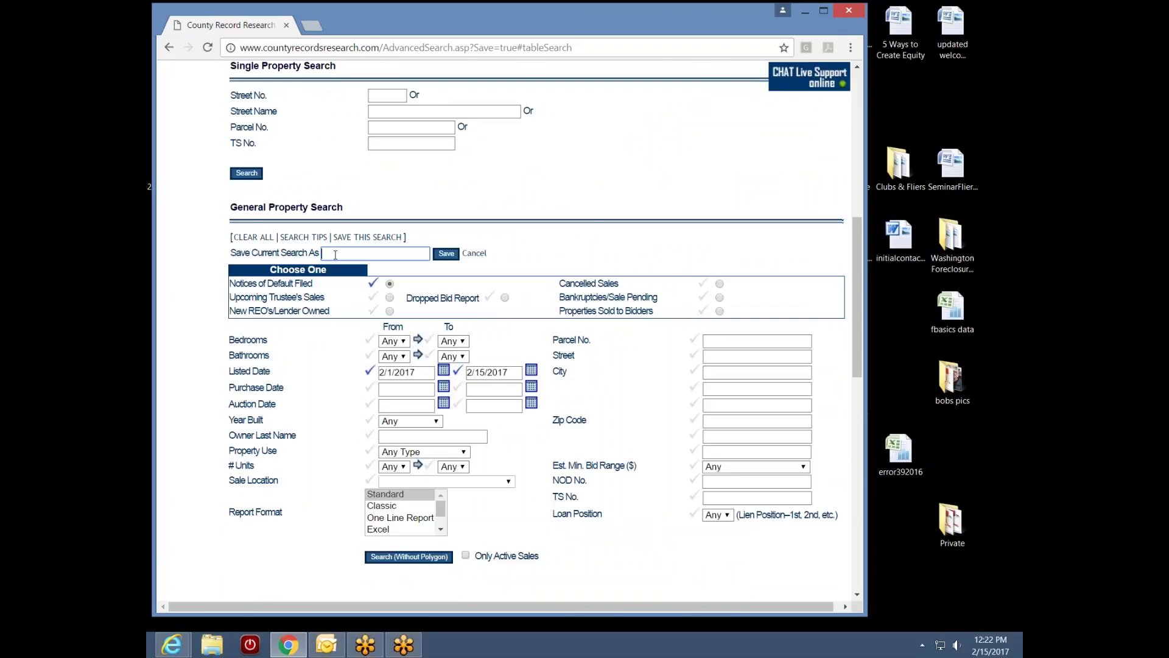
pyautogui.write('NaplesBelmontNODpoly')
pyautogui.click(447, 253)
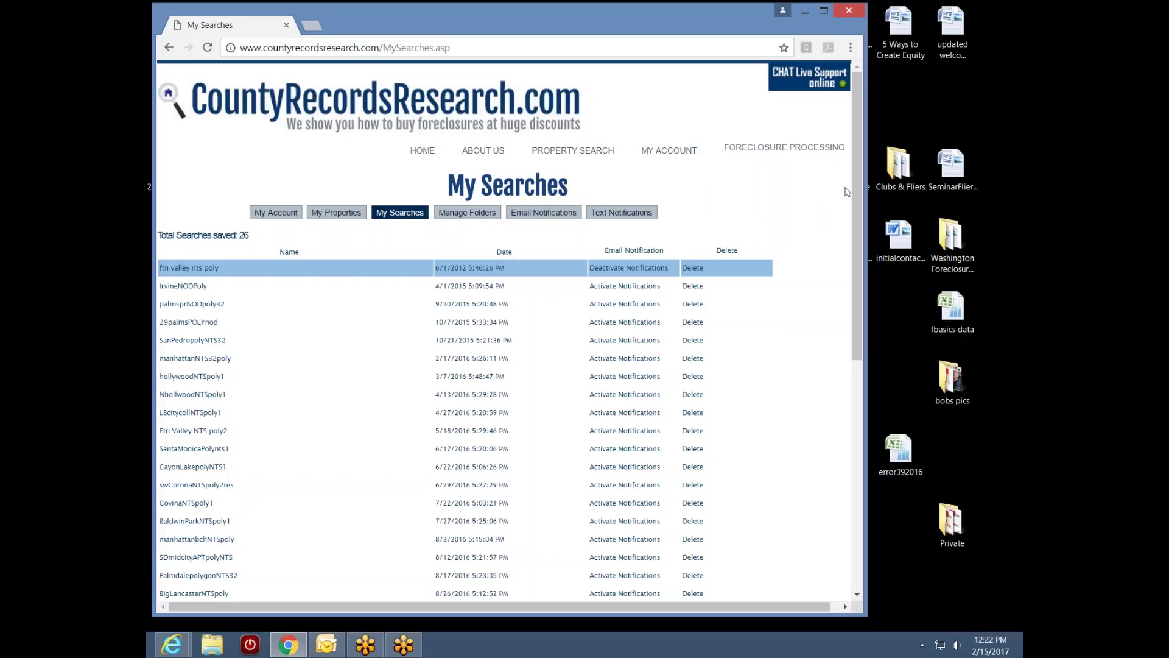
# Scroll to the bottom of My Searches to find NaplesBelmontNODpoly dated 2/15/2017
pyautogui.moveTo(858, 209); pyautogui.dragTo(842, 284)
pyautogui.scroll(-3, 842, 284)
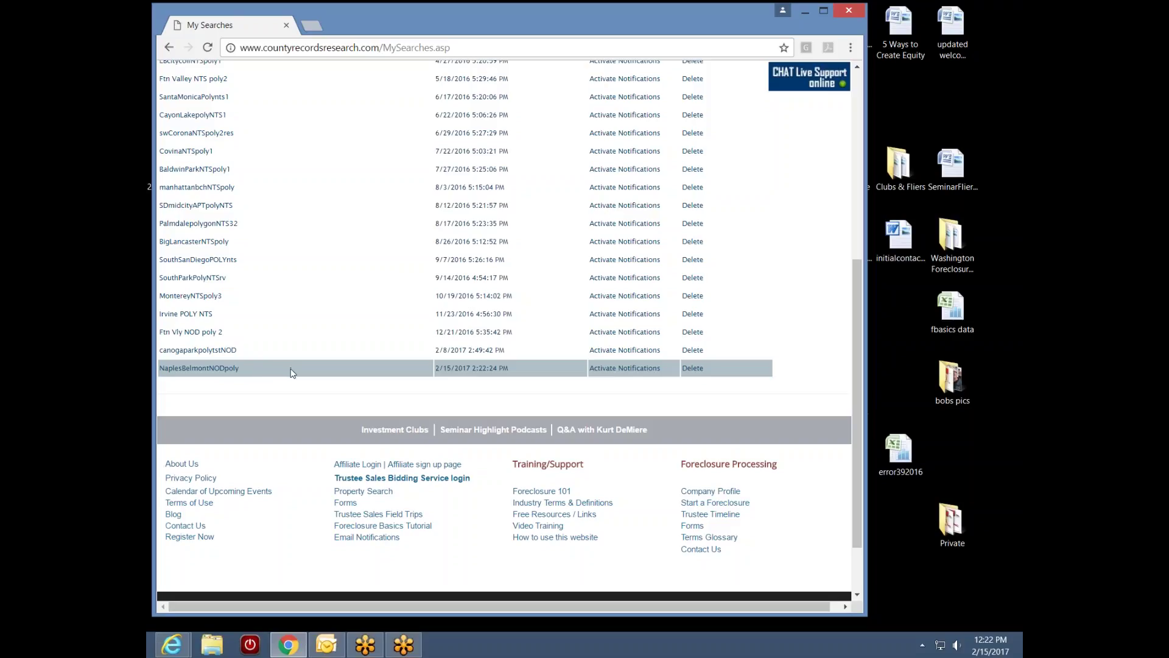
# Open the NaplesBelmontNODpoly saved search and scroll down to its Polygon Search map
pyautogui.click(201, 370)
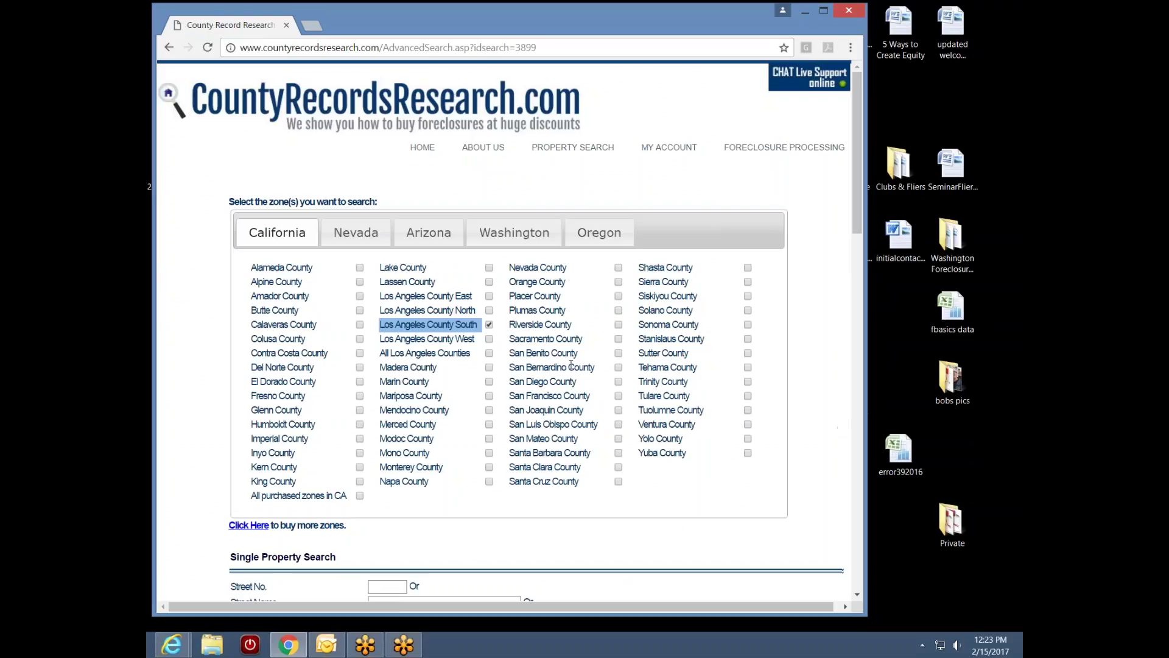
pyautogui.moveTo(860, 223); pyautogui.dragTo(860, 403)
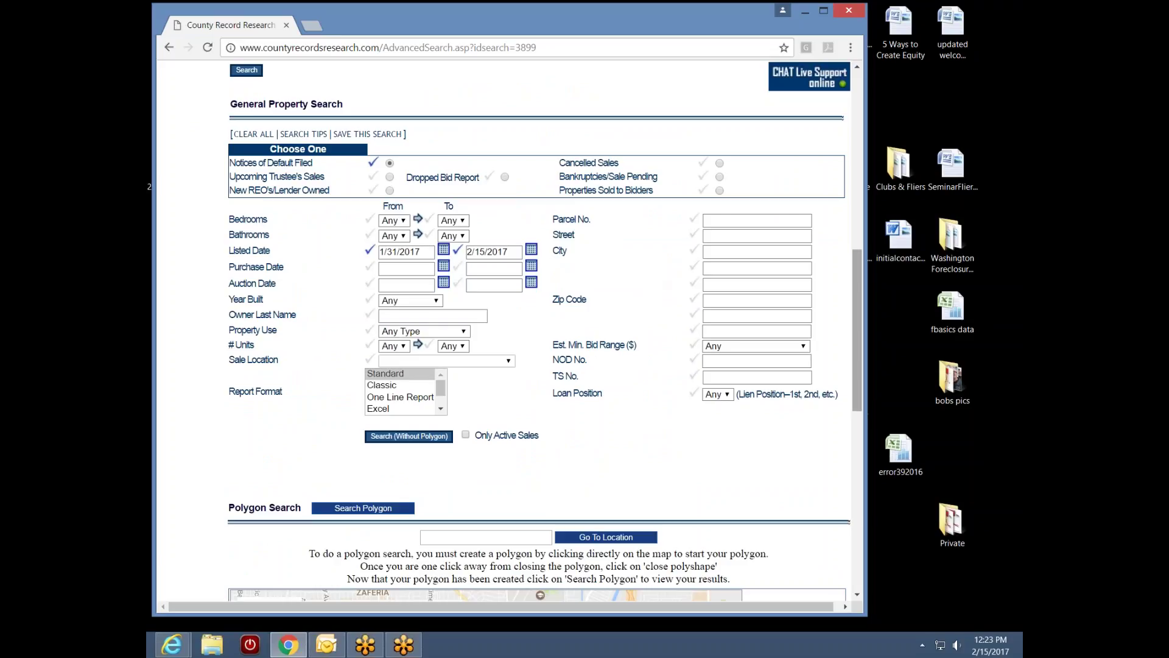
pyautogui.moveTo(858, 287); pyautogui.dragTo(847, 358)
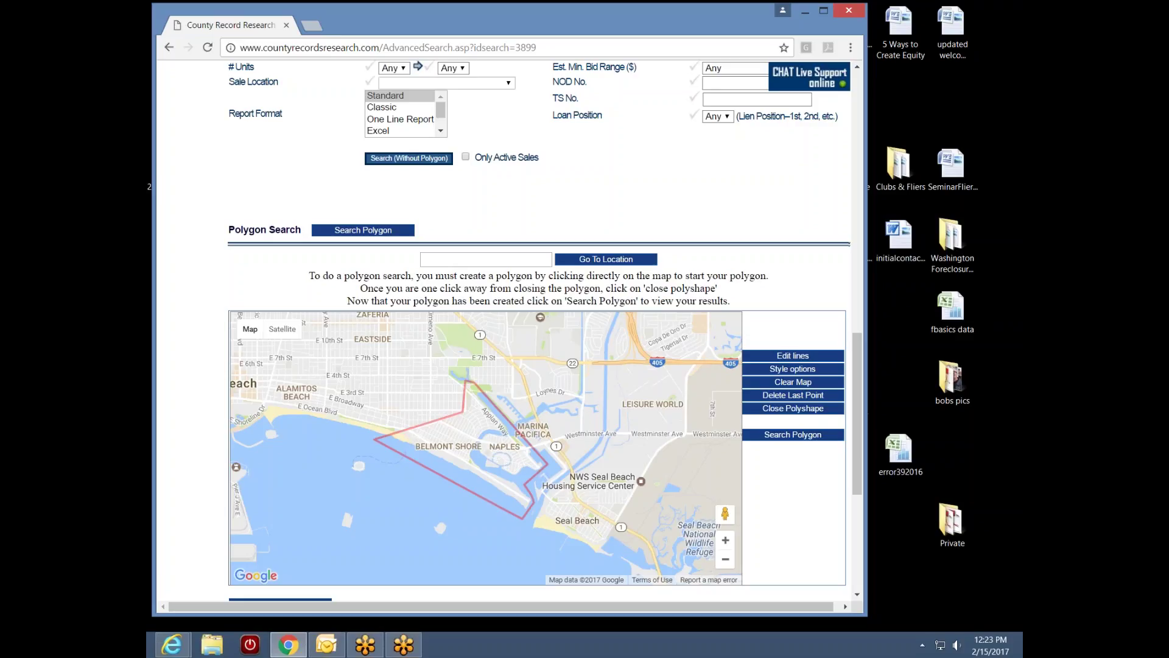
pyautogui.moveTo(860, 396); pyautogui.dragTo(883, 277)
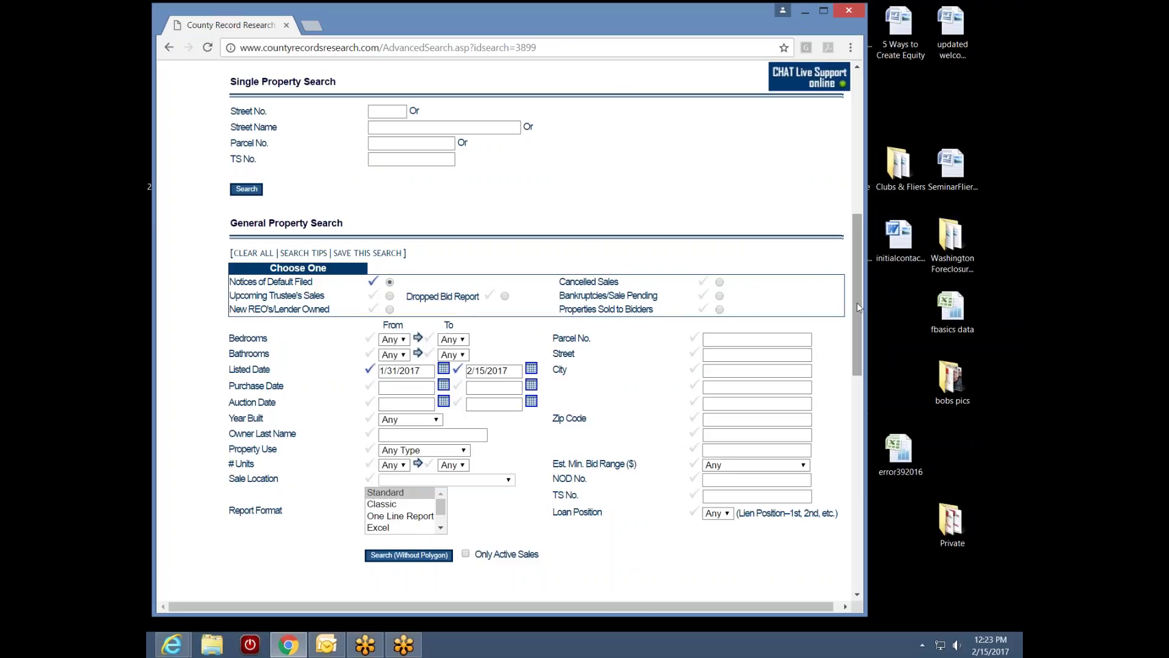
pyautogui.moveTo(857, 302); pyautogui.dragTo(852, 368)
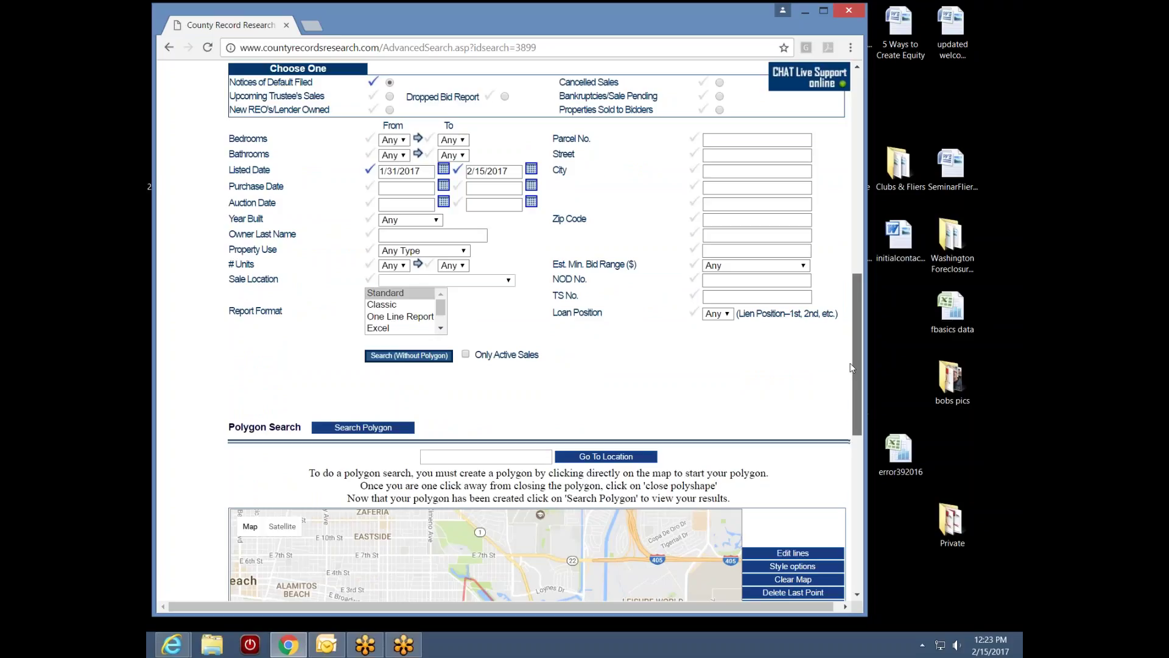
pyautogui.scroll(-3, 852, 367)
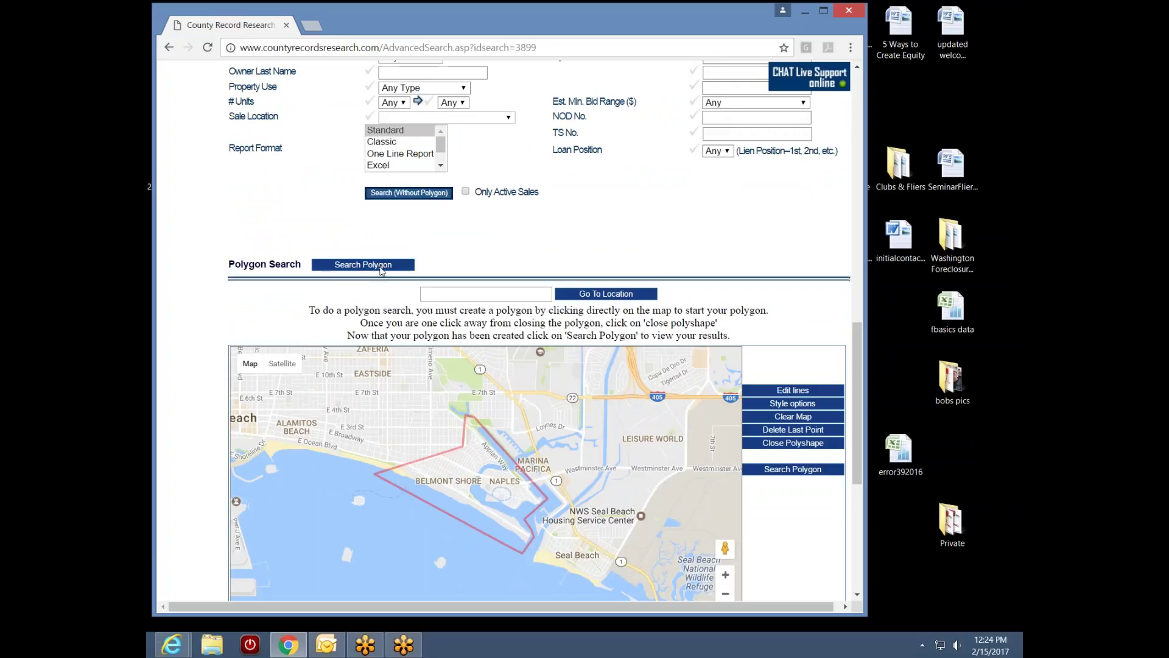
pyautogui.click(363, 265)
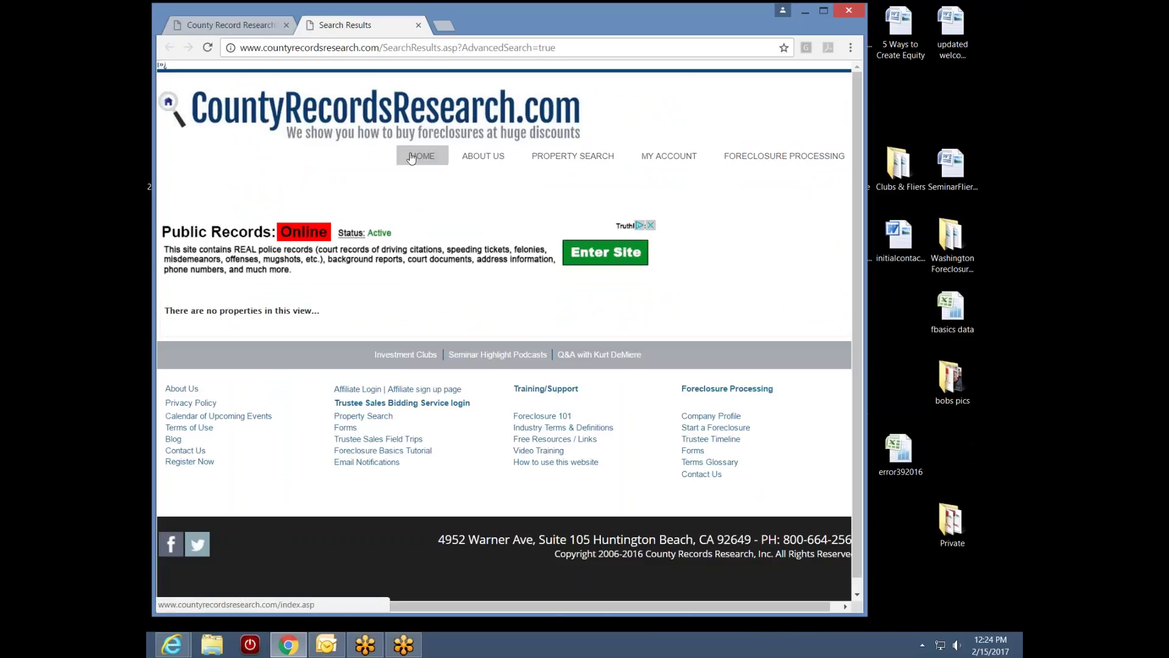
pyautogui.click(419, 25)
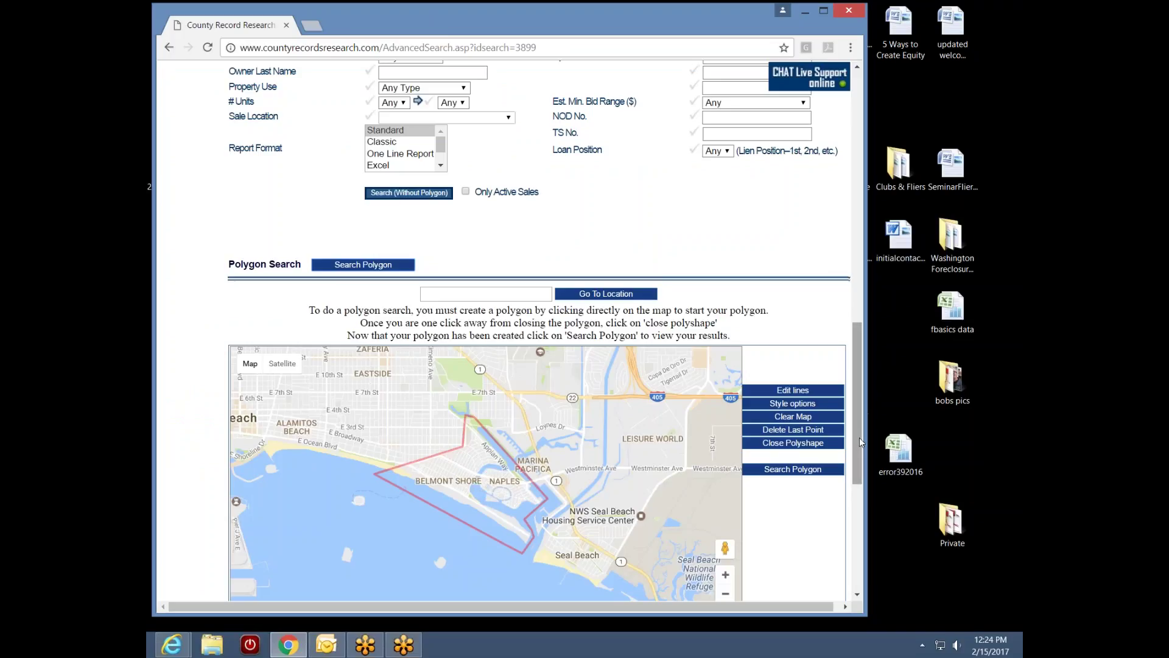
# Scroll up to General Property Search and open the Listed Date From calendar
pyautogui.moveTo(860, 437); pyautogui.dragTo(858, 334)
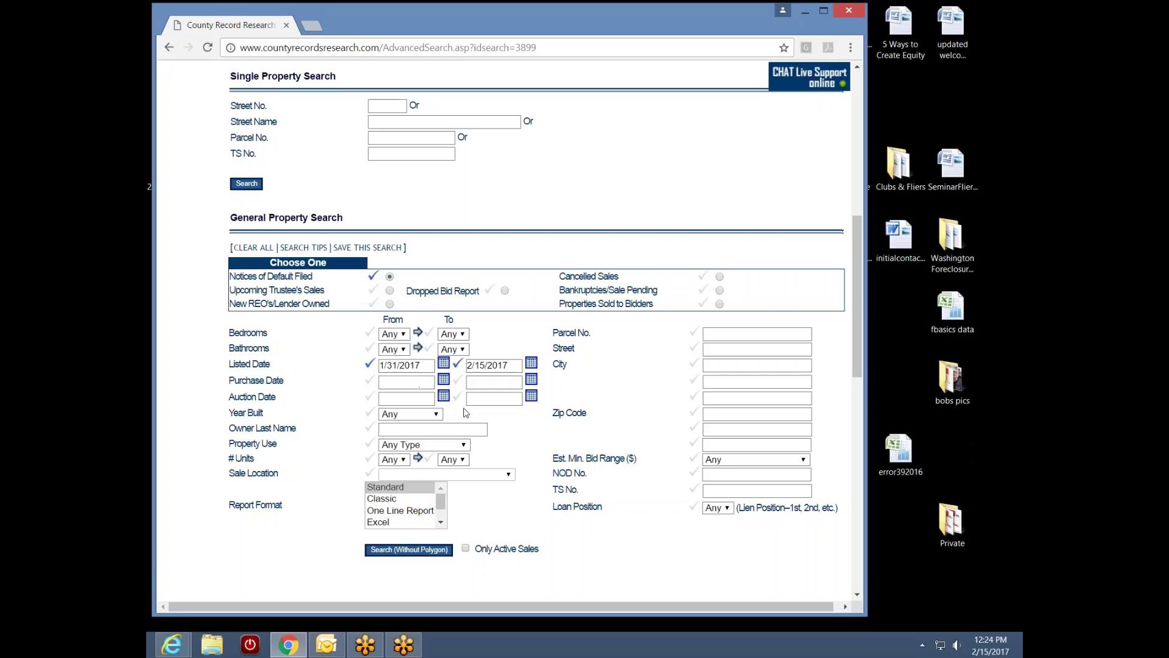
pyautogui.click(443, 364)
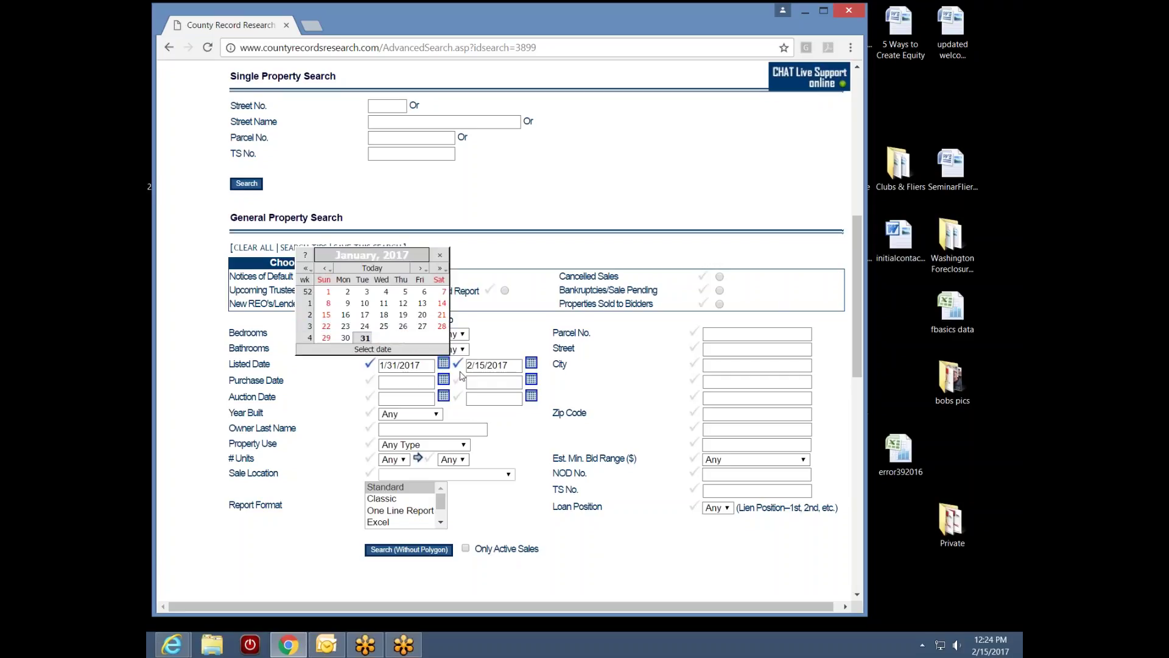
# Set Listed Date From to 12/30/2016 and Listed Date To to 01/30/2017
pyautogui.click(325, 269)
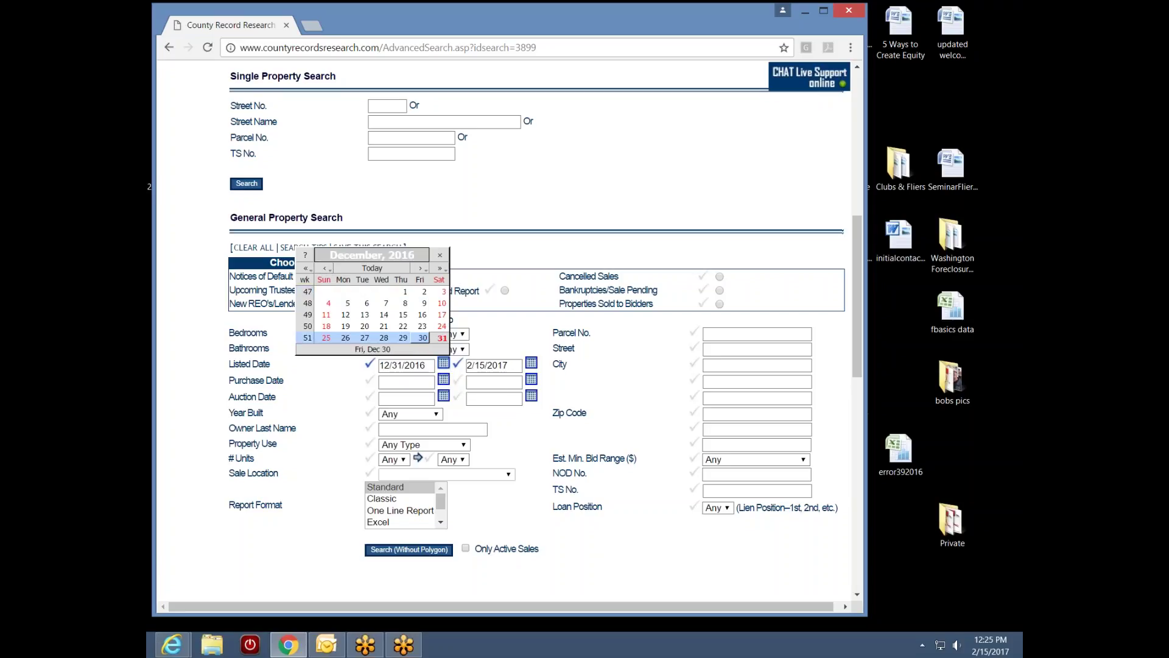
pyautogui.click(424, 339)
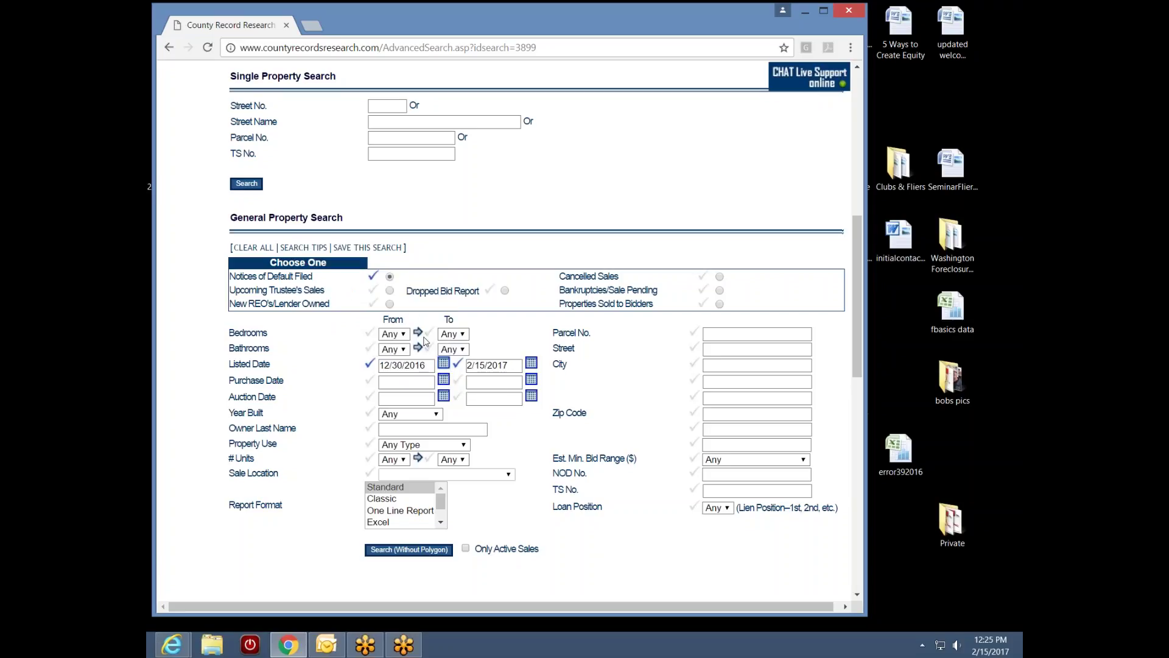
pyautogui.click(531, 363)
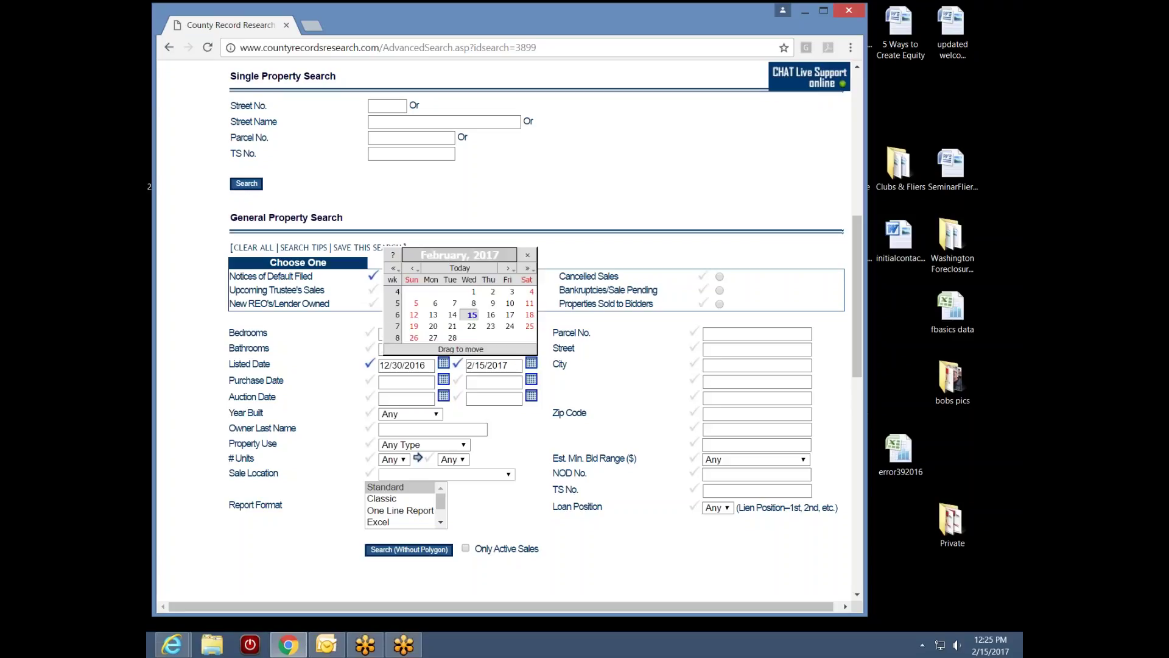
pyautogui.click(413, 270)
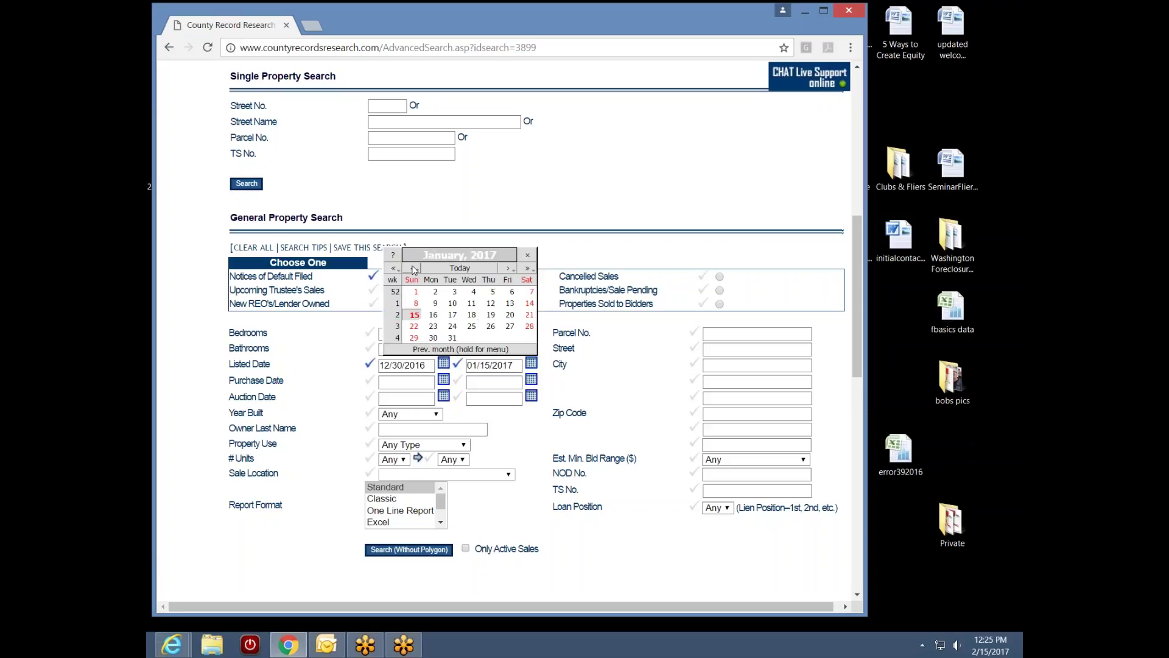
pyautogui.click(454, 338)
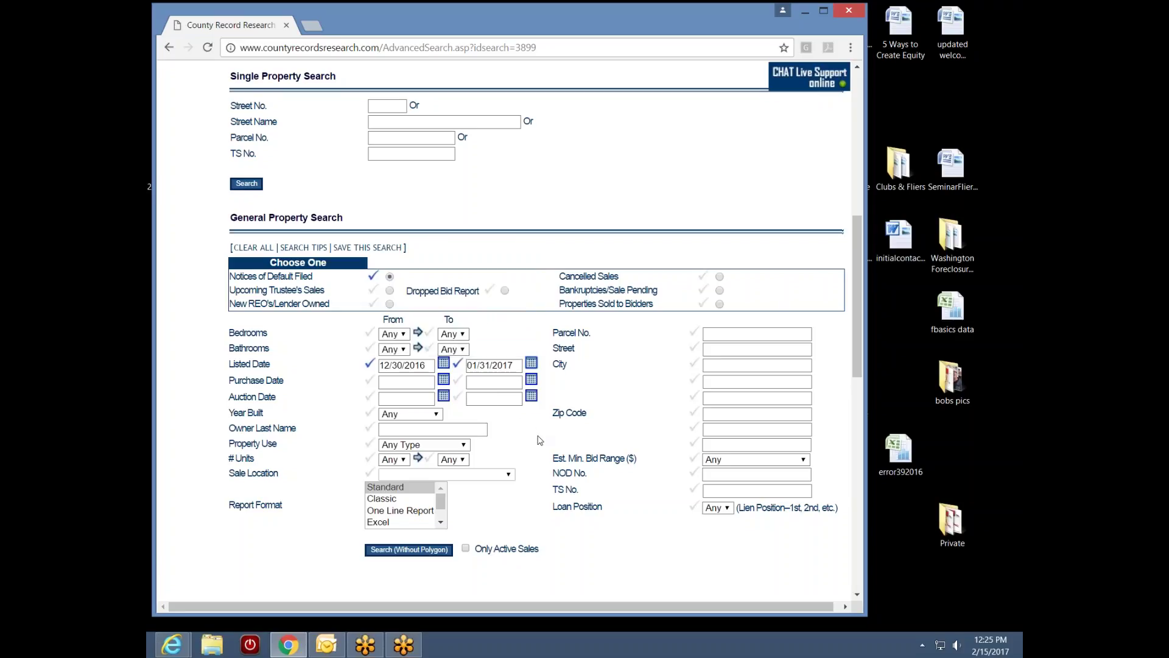
pyautogui.click(531, 363)
pyautogui.click(440, 341)
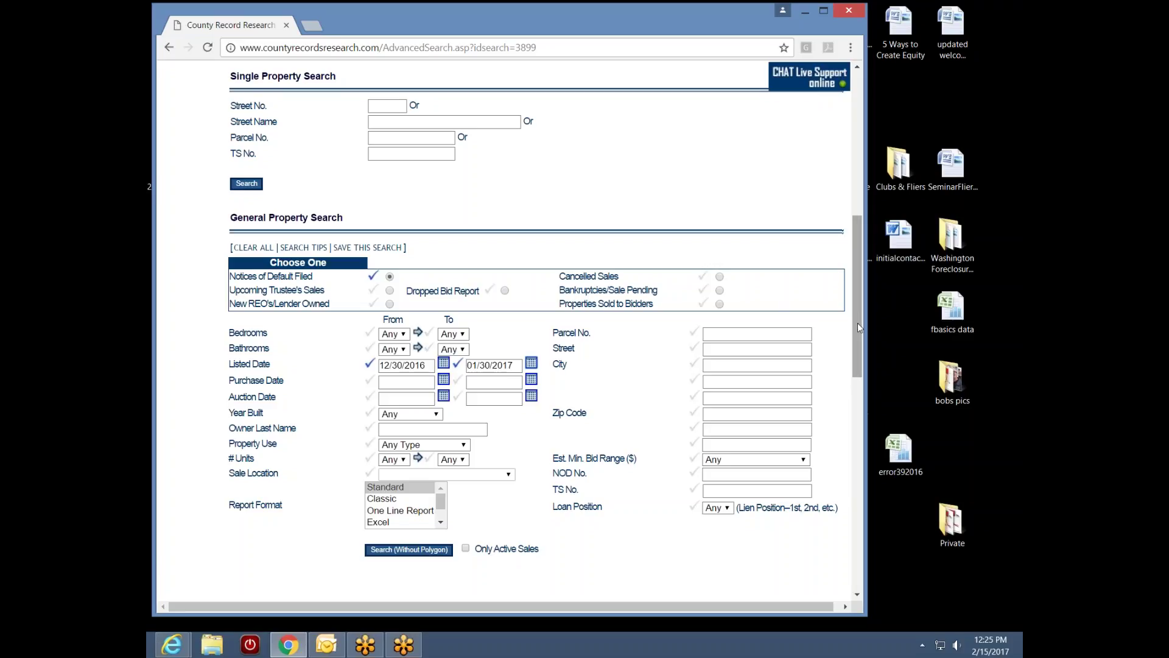
# Rerun the polygon search with the new listed-date range
pyautogui.moveTo(858, 324); pyautogui.dragTo(835, 403)
pyautogui.scroll(-2, 835, 403)
pyautogui.click(346, 305)
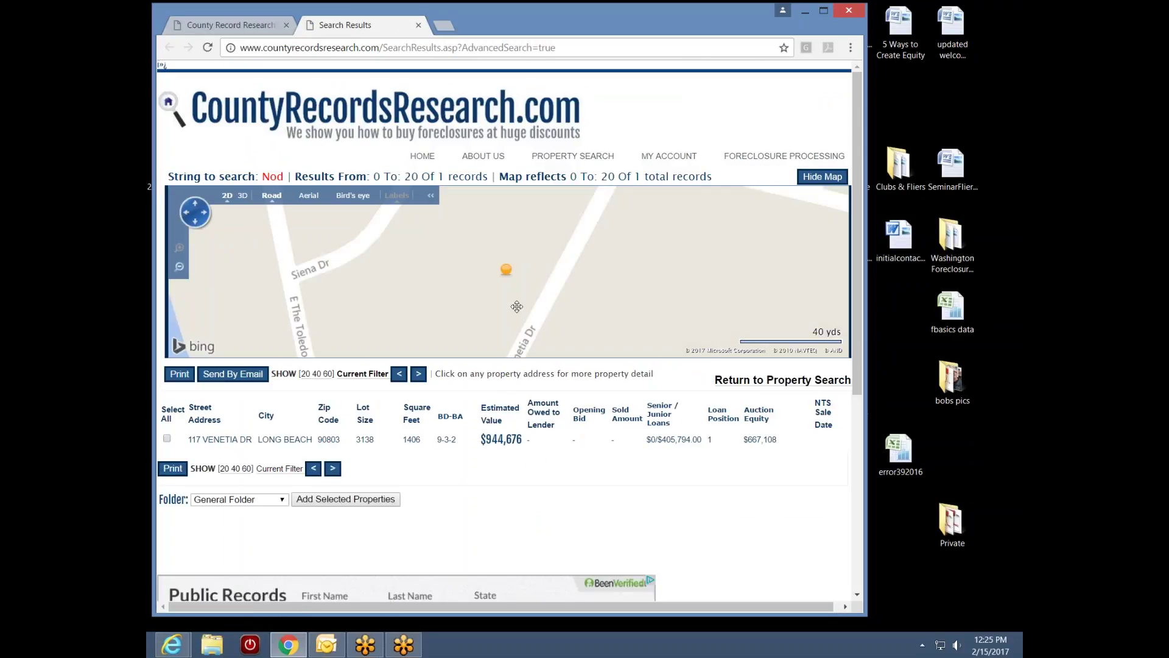
# View Naples Island on the results map and open the single Long Beach result's profile
pyautogui.scroll(-2, 524, 304)
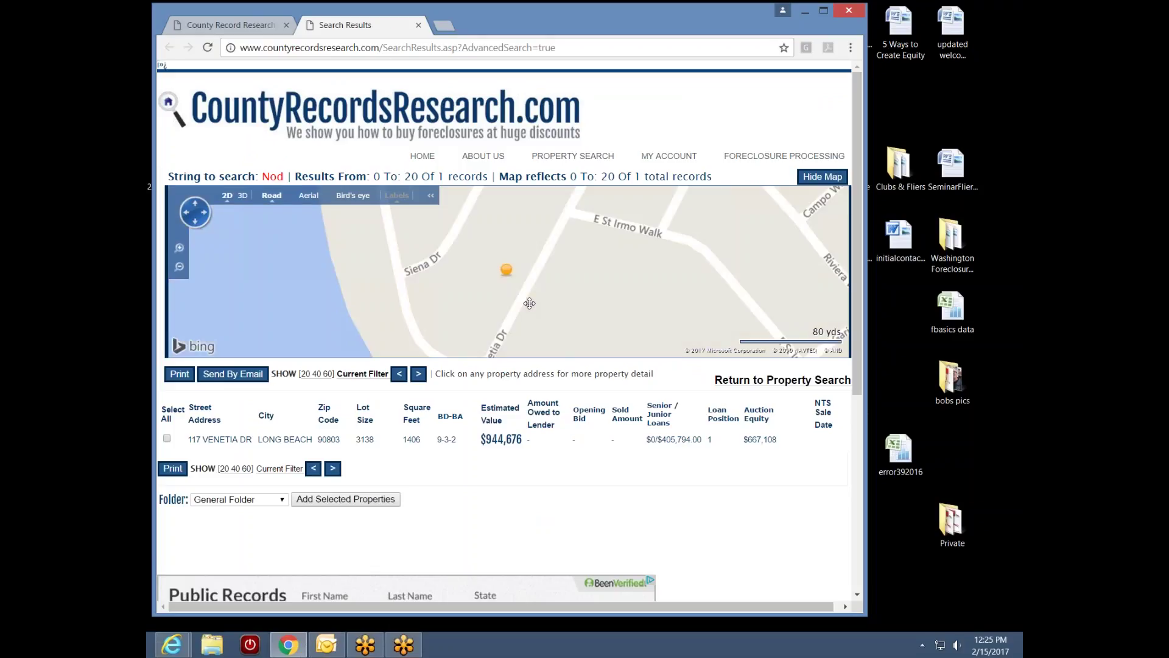
pyautogui.scroll(-1, 529, 303)
pyautogui.scroll(-1, 500, 293)
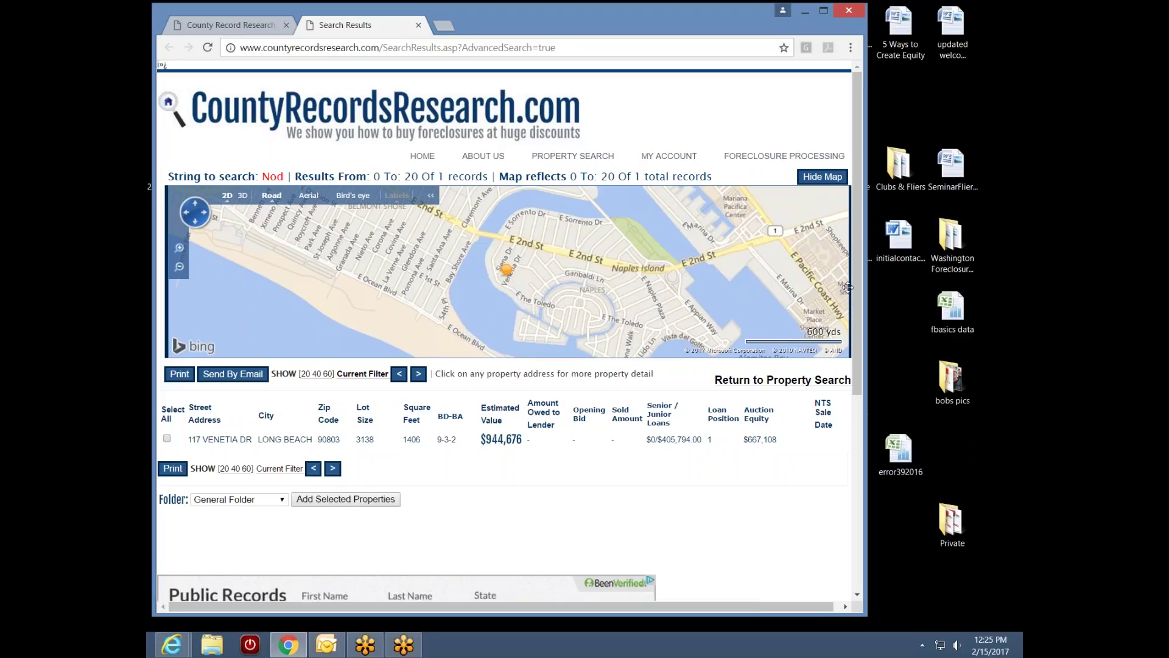
pyautogui.moveTo(861, 294); pyautogui.dragTo(857, 315)
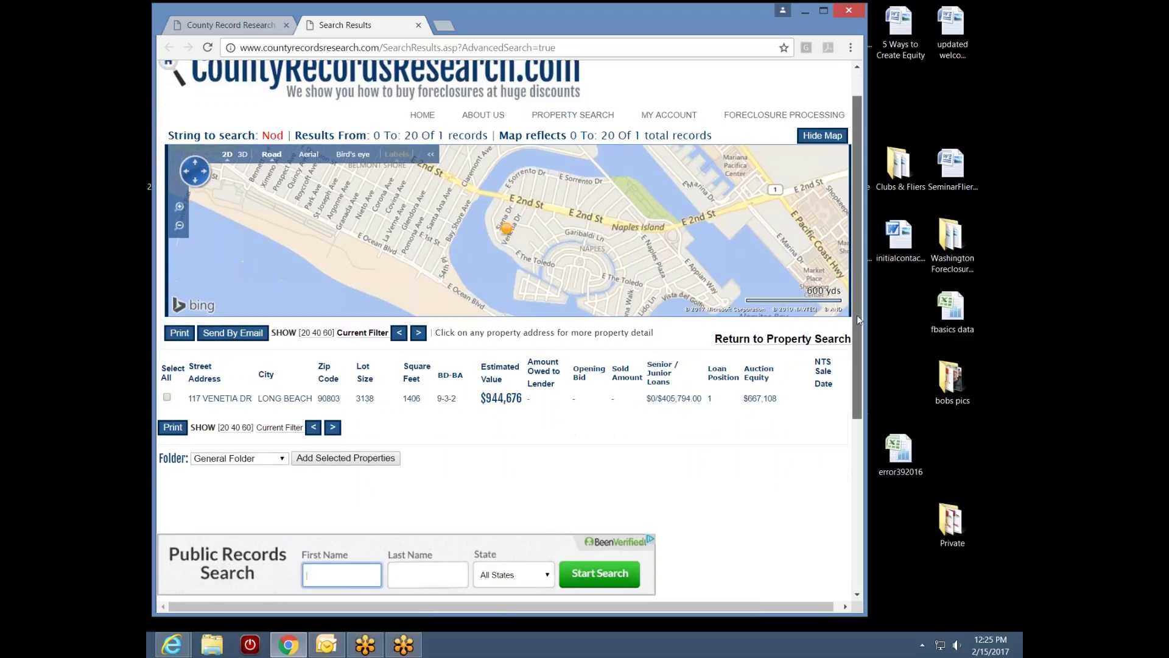
pyautogui.click(229, 400)
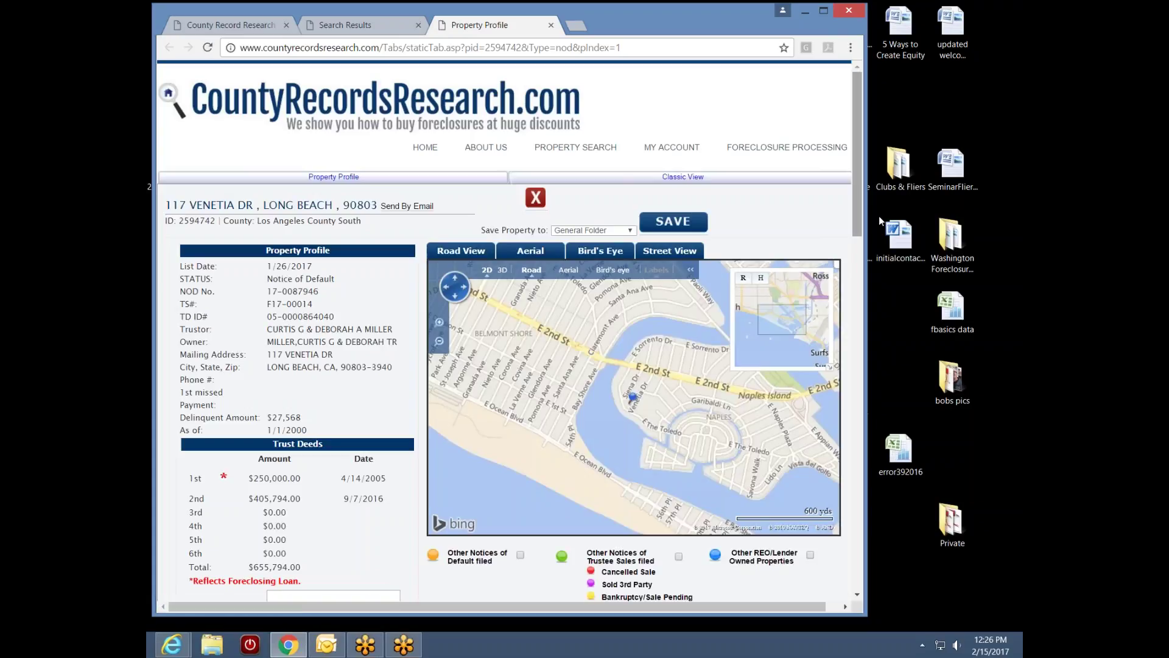
pyautogui.moveTo(857, 217); pyautogui.dragTo(870, 241)
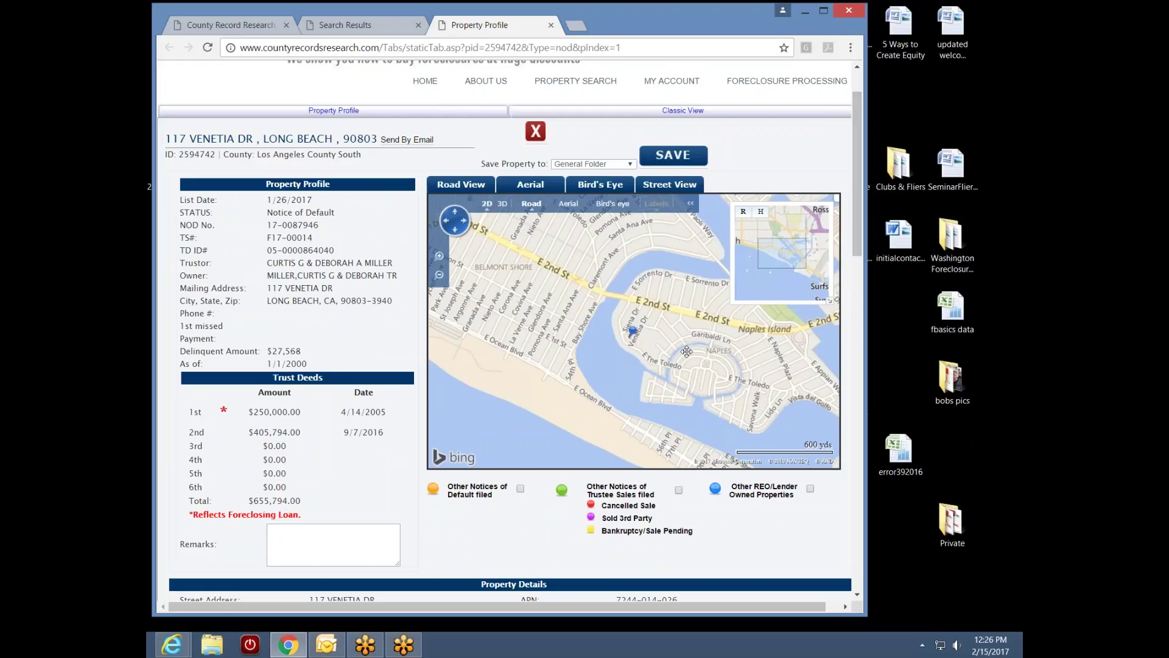
pyautogui.scroll(1, 662, 365)
pyautogui.scroll(-1, 661, 378)
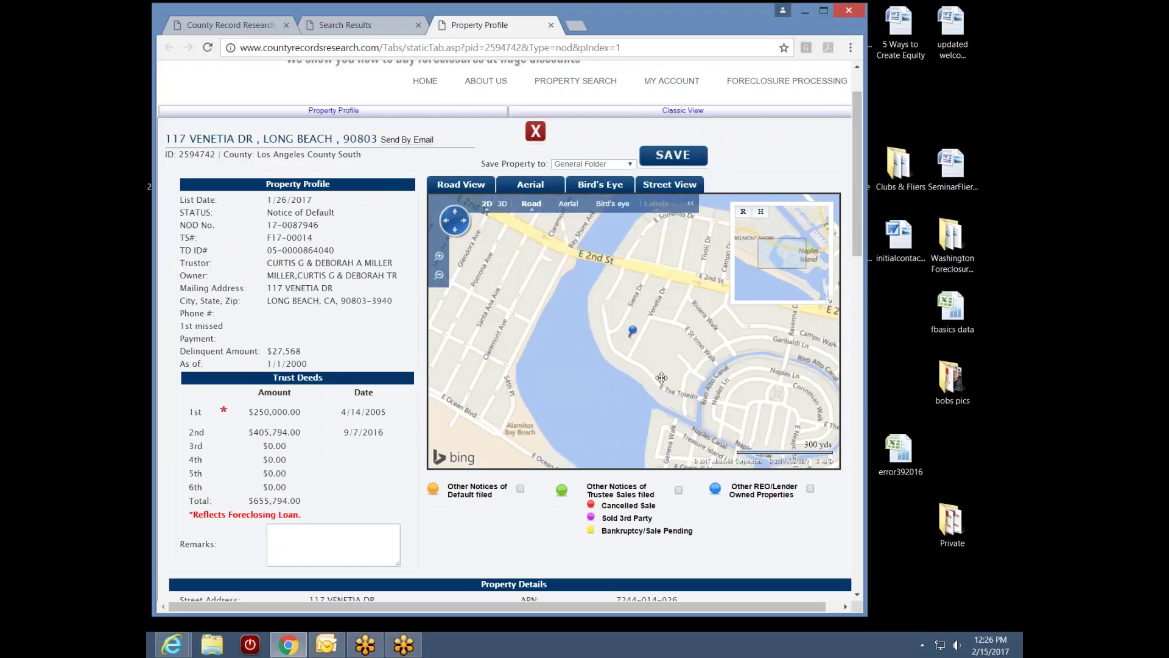
pyautogui.scroll(1, 665, 374)
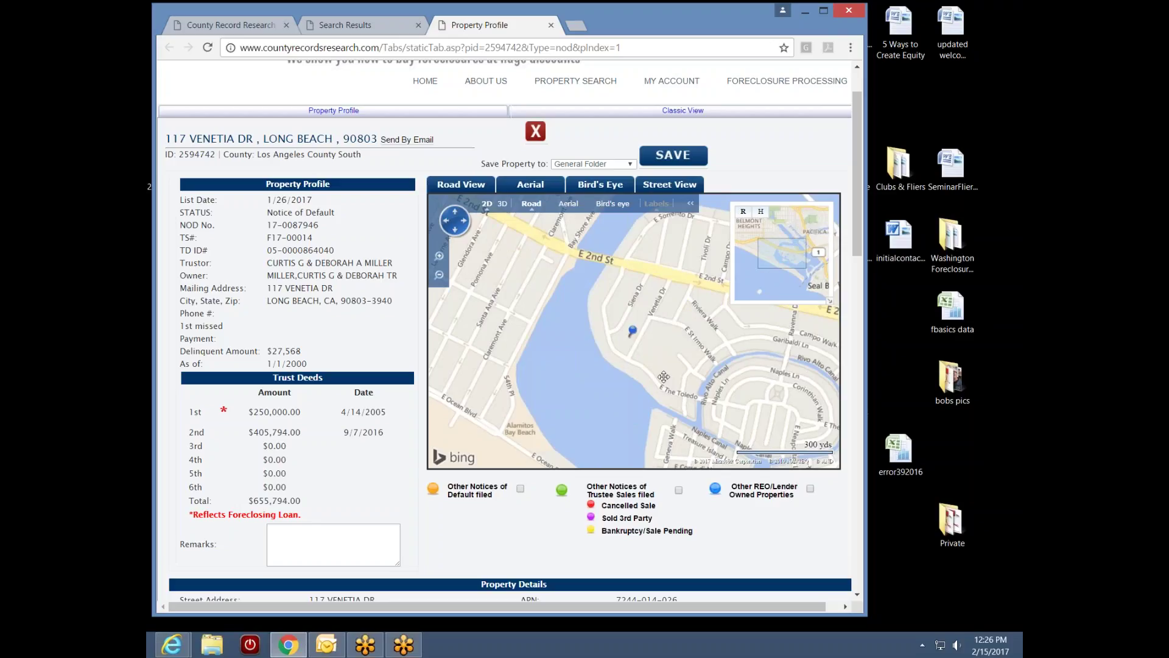
pyautogui.click(439, 275)
pyautogui.click(439, 275)
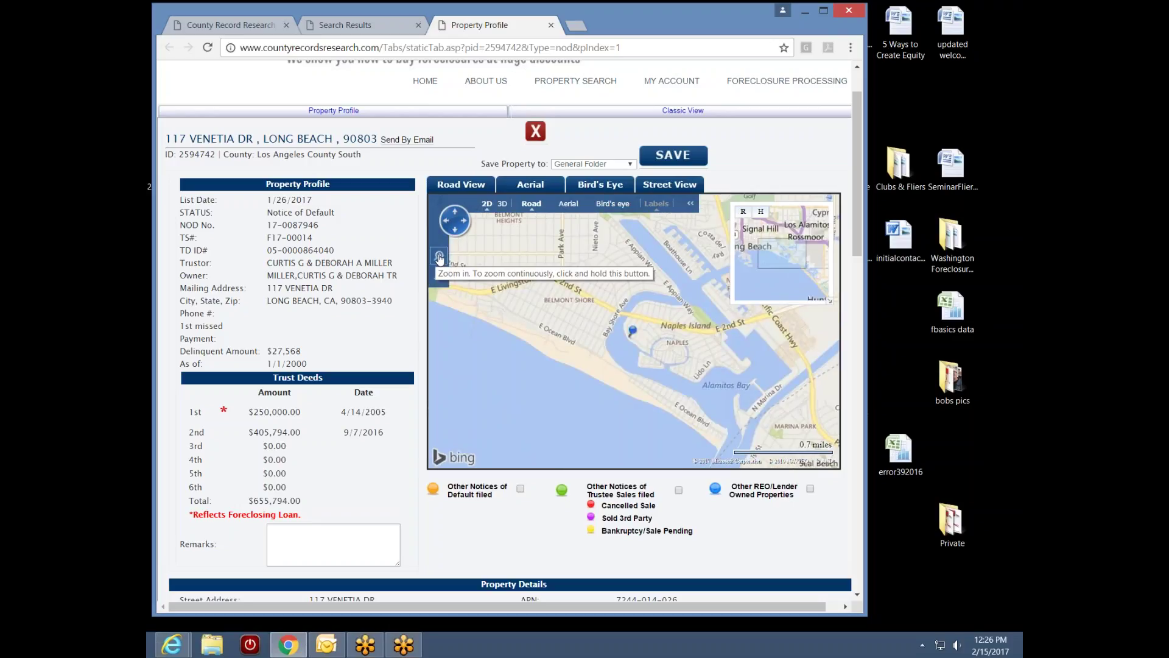
pyautogui.click(439, 257)
pyautogui.click(439, 256)
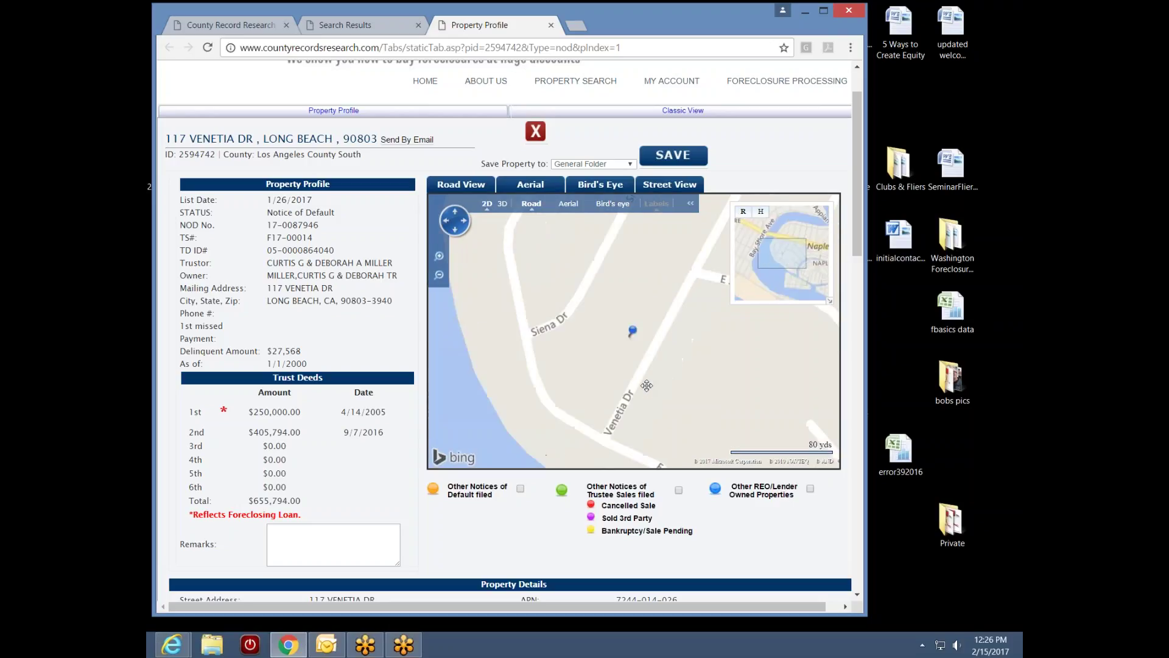
pyautogui.scroll(-3, 647, 385)
pyautogui.scroll(3, 647, 385)
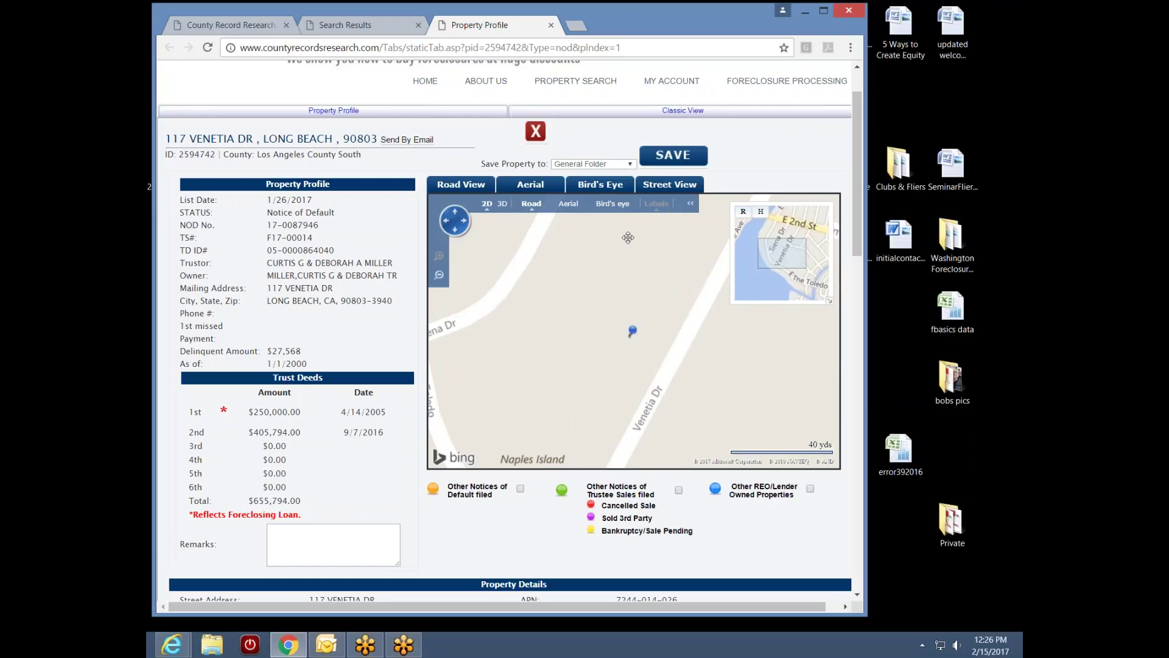
pyautogui.click(609, 206)
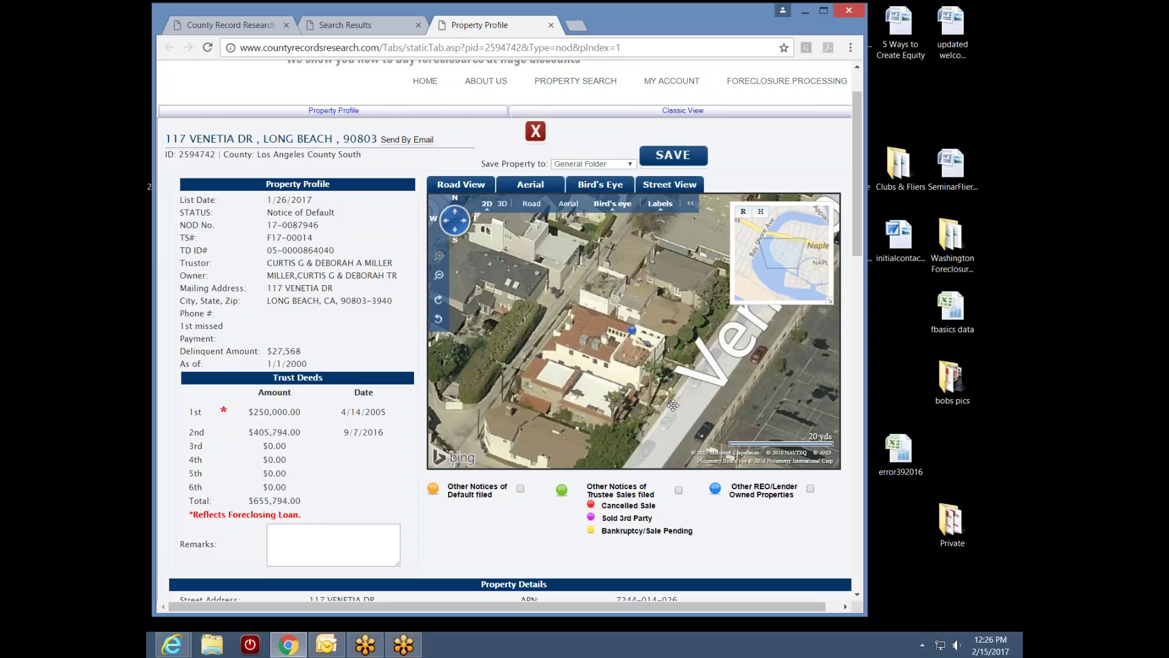
# Rotate the aerial view around the house three times, then open its Zillow Zestimate
pyautogui.click(439, 301)
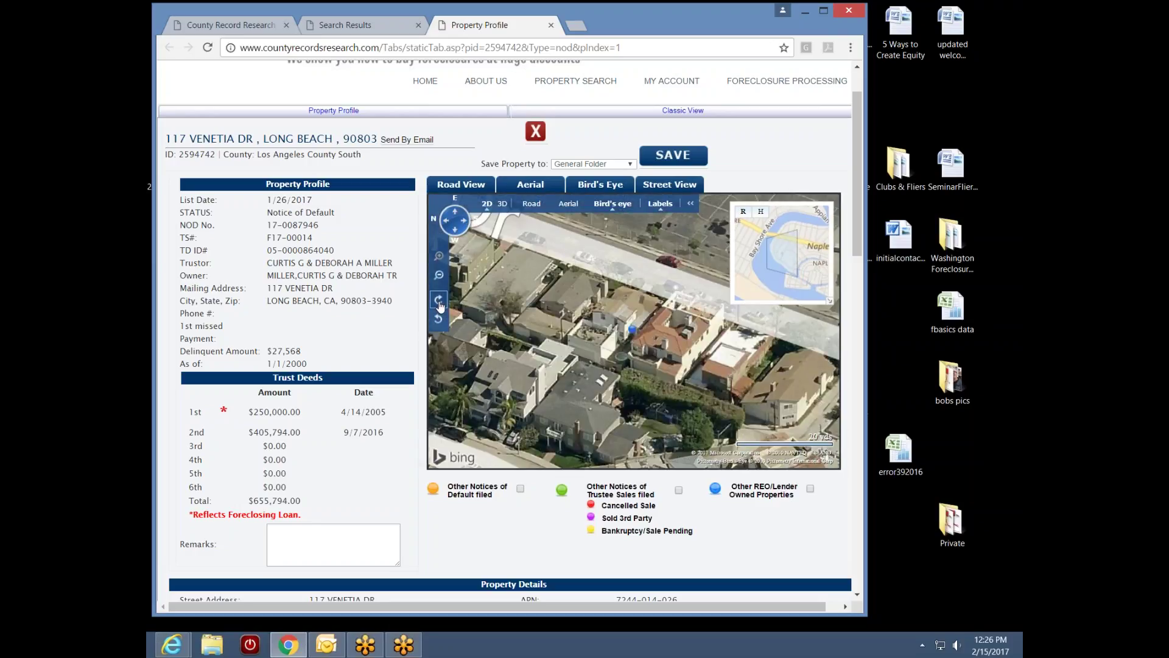
pyautogui.click(439, 303)
pyautogui.click(439, 303)
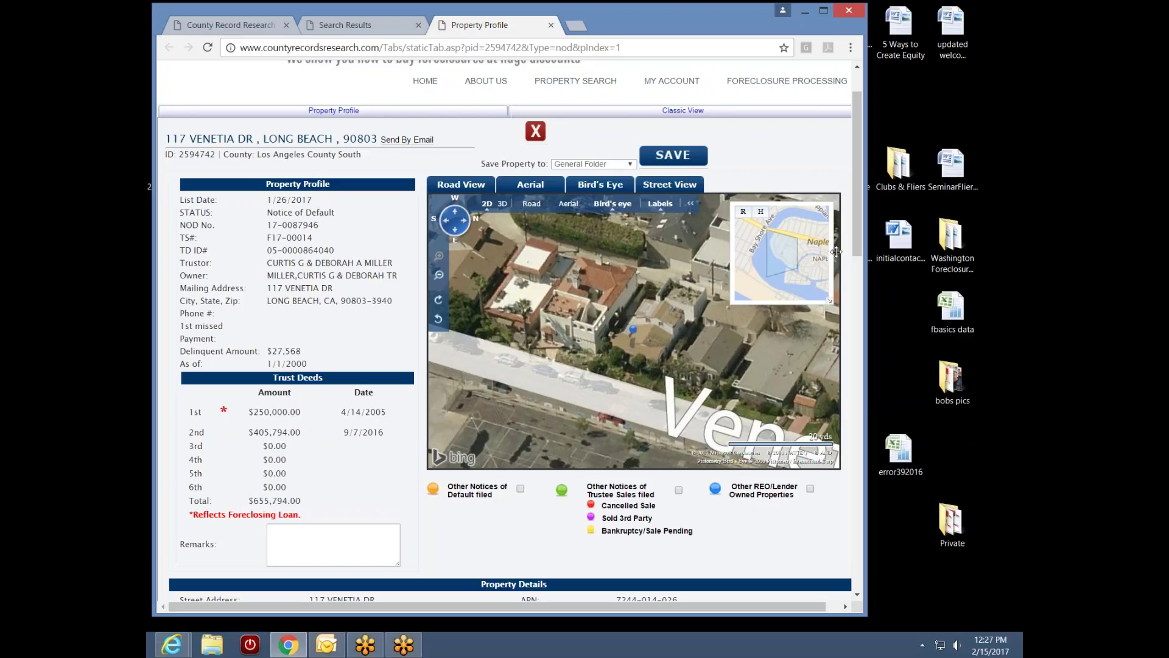
pyautogui.moveTo(860, 251); pyautogui.dragTo(843, 333)
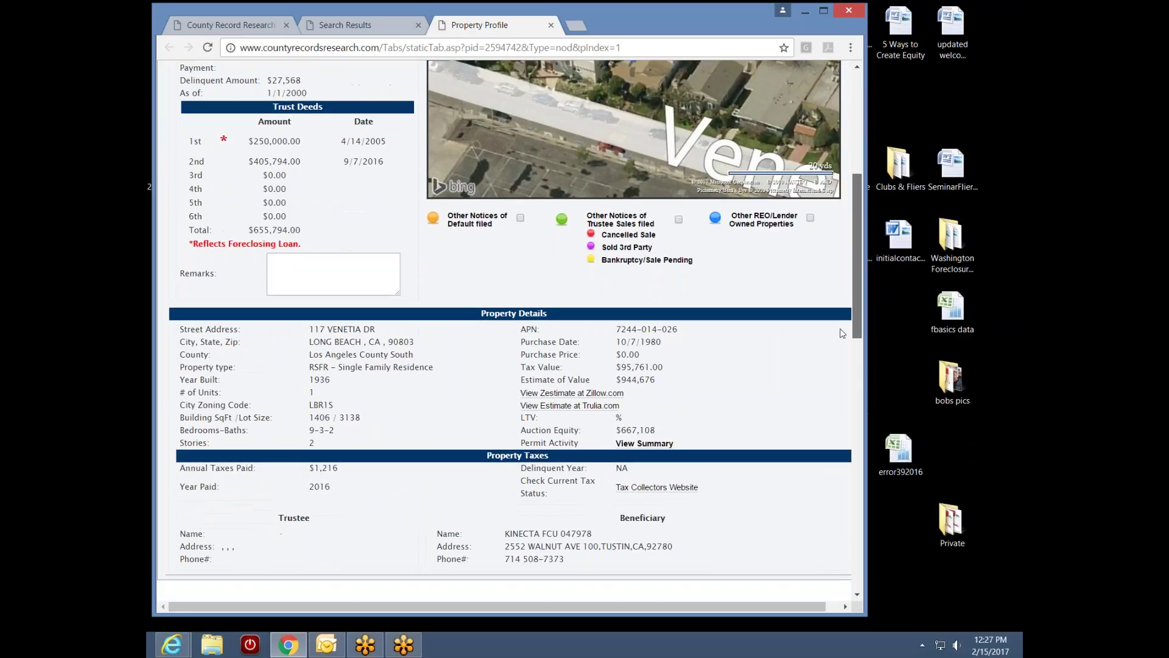
pyautogui.click(569, 395)
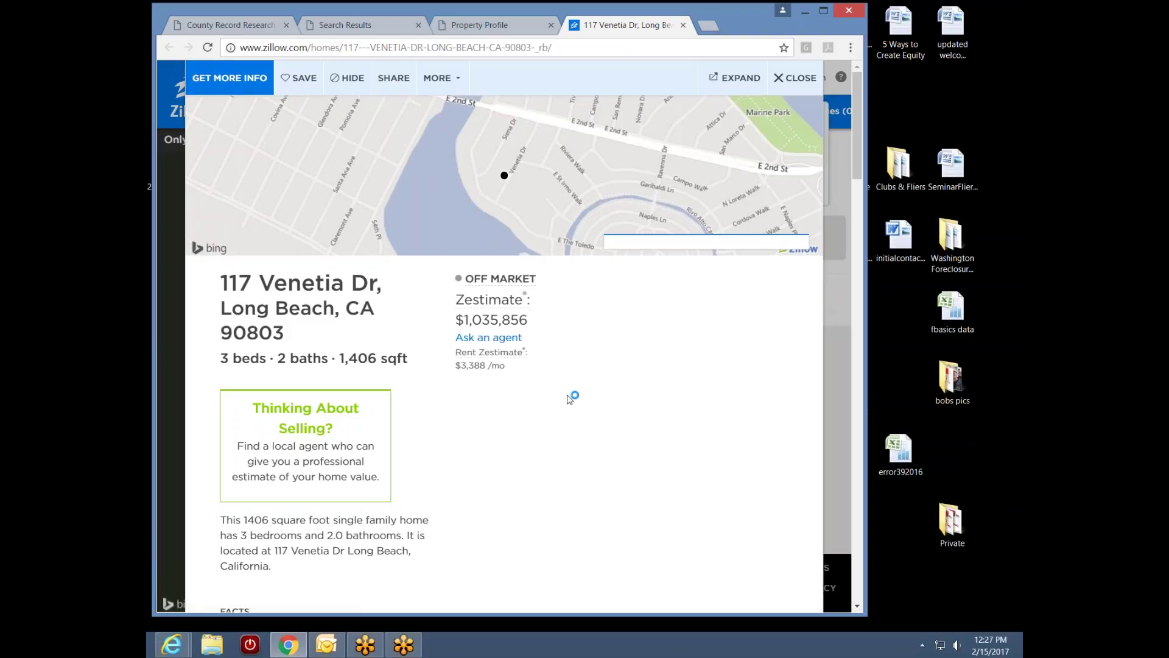
pyautogui.moveTo(860, 162); pyautogui.dragTo(854, 178)
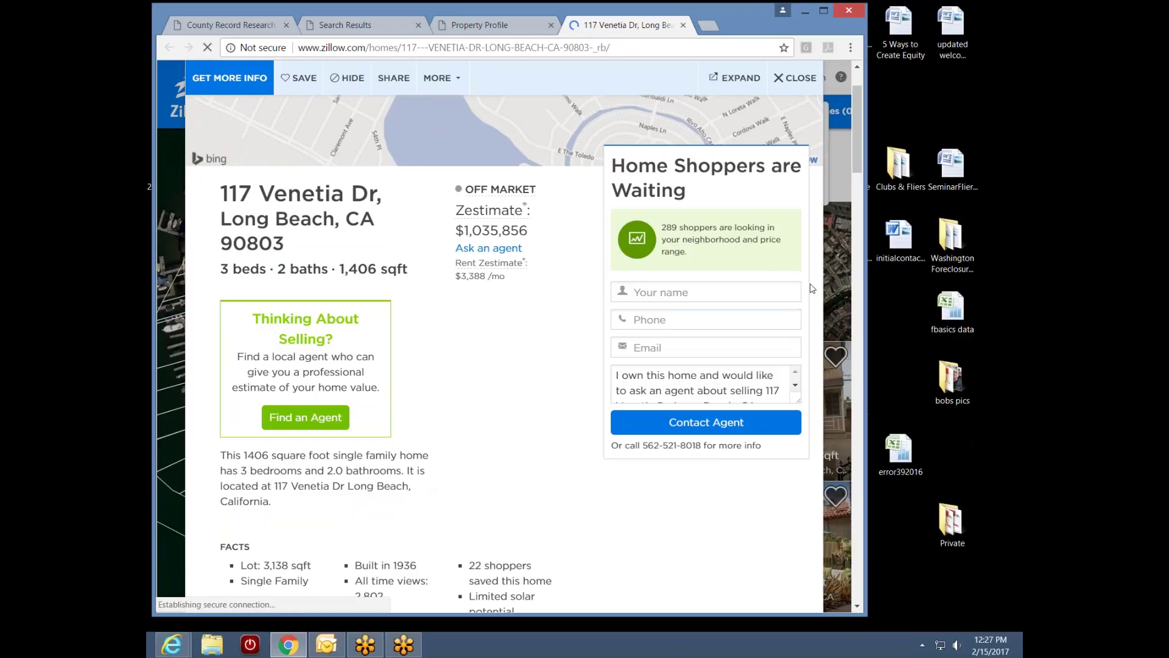
pyautogui.moveTo(861, 162)
pyautogui.mouseDown()
pyautogui.moveTo(860, 182)
pyautogui.moveTo(865, 145)
pyautogui.mouseUp()
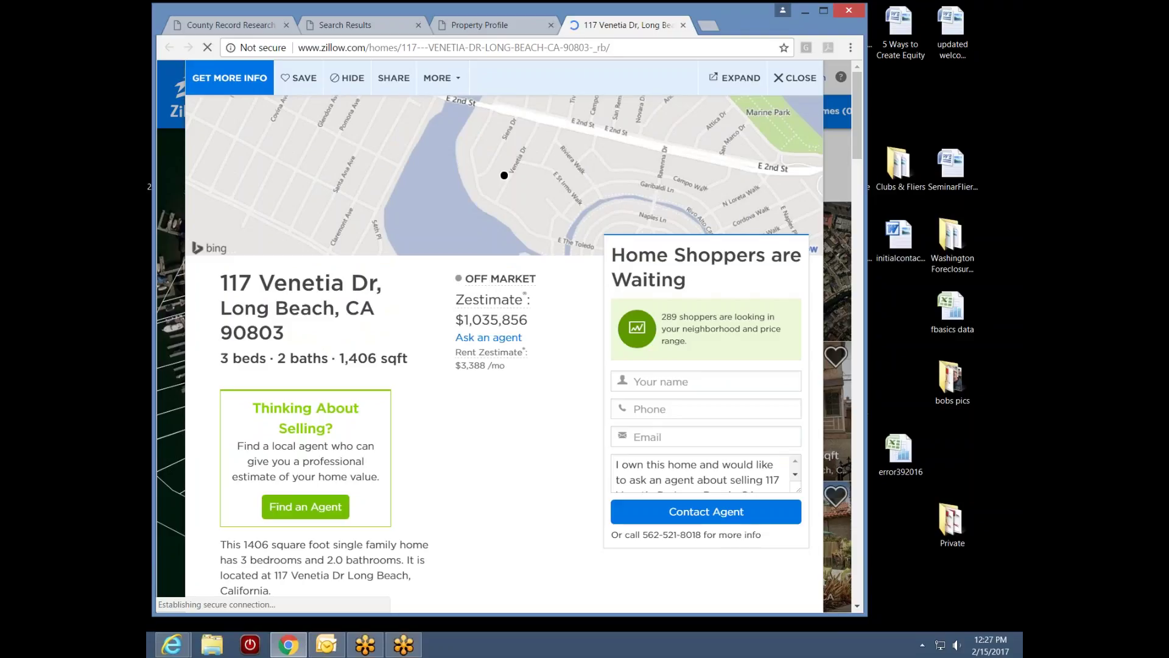
pyautogui.moveTo(858, 141); pyautogui.dragTo(771, 426)
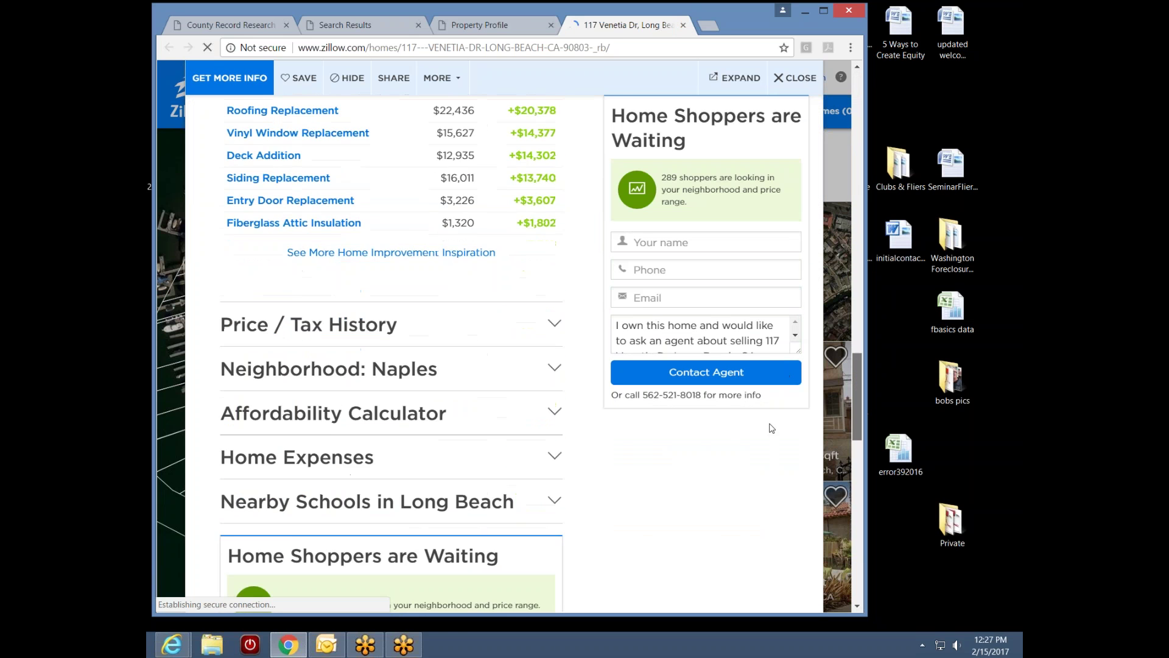
pyautogui.click(345, 323)
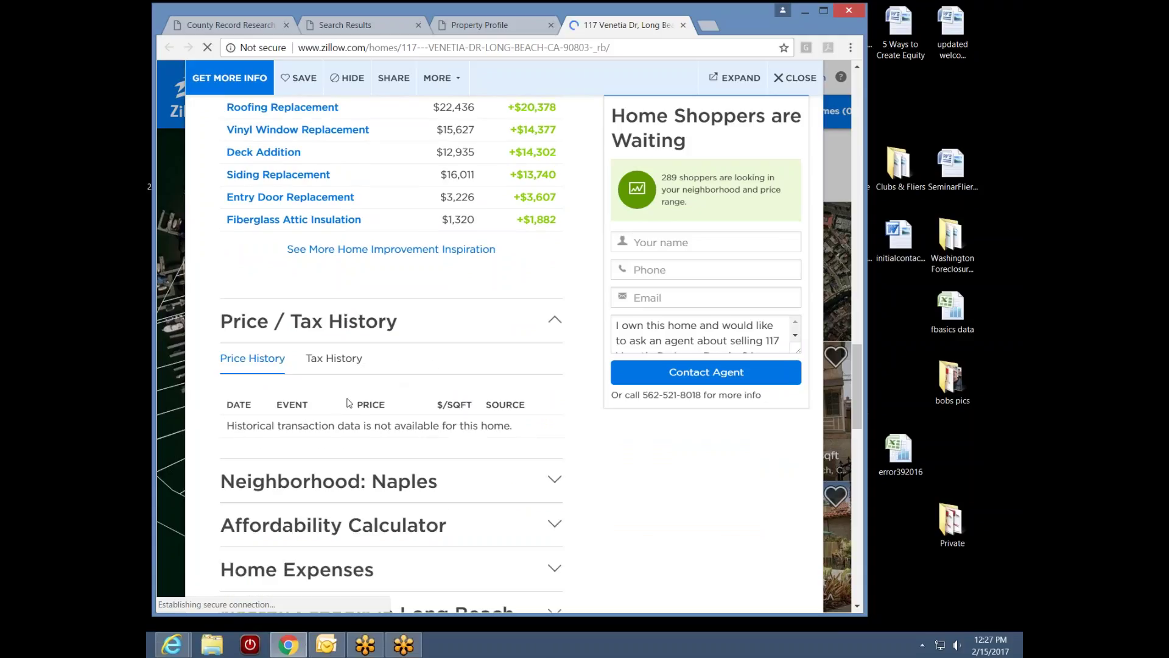
pyautogui.click(684, 25)
pyautogui.scroll(3, 856, 254)
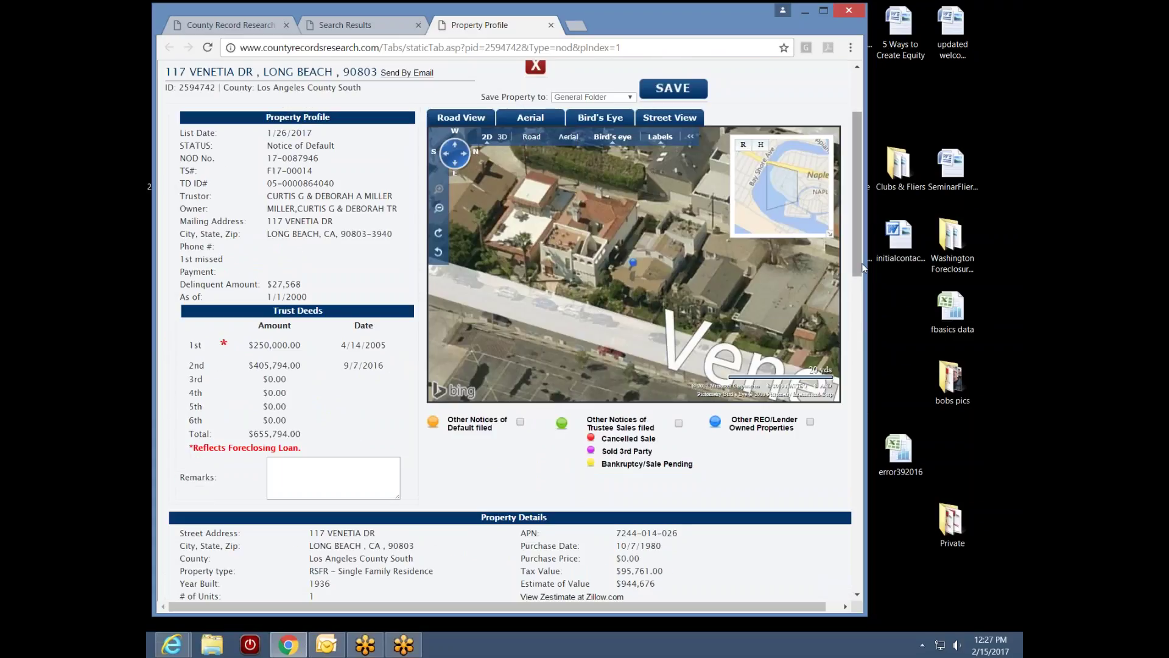
pyautogui.moveTo(863, 268); pyautogui.dragTo(859, 240)
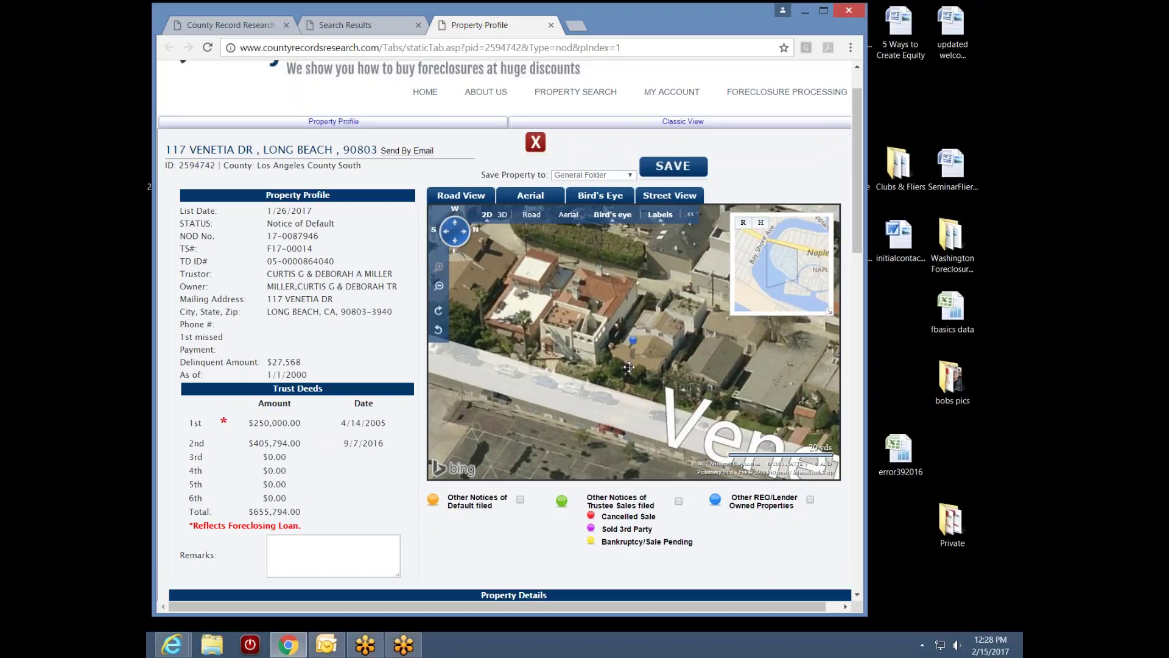
pyautogui.click(678, 197)
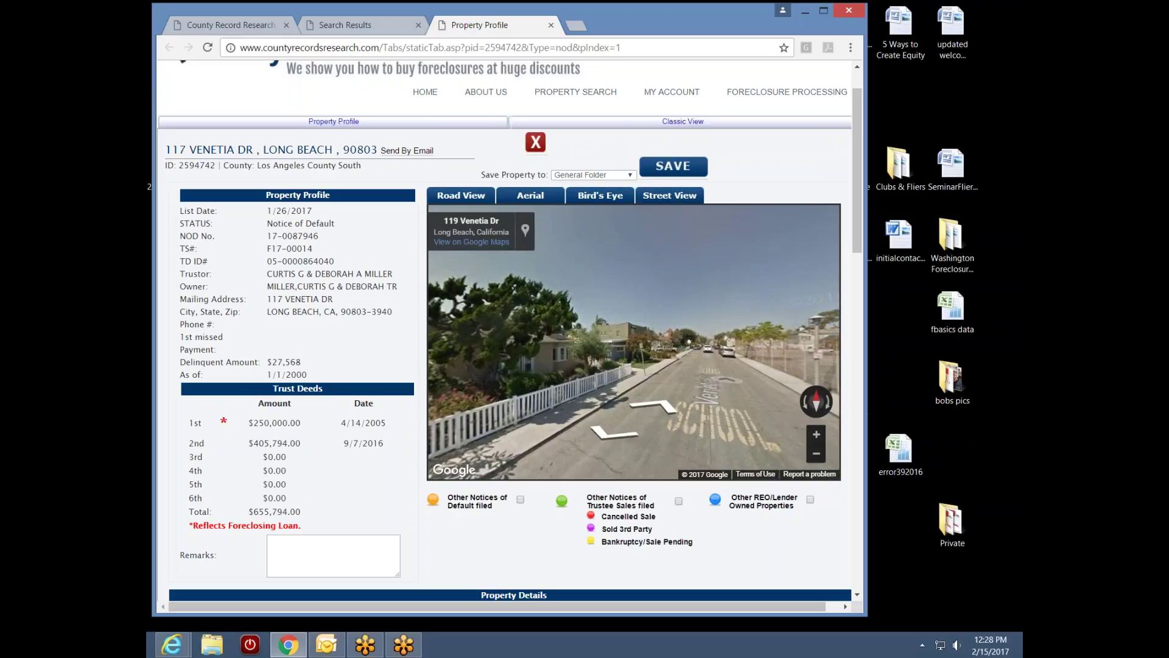
pyautogui.moveTo(668, 396)
pyautogui.mouseDown()
pyautogui.moveTo(523, 379)
pyautogui.moveTo(687, 401)
pyautogui.mouseUp()
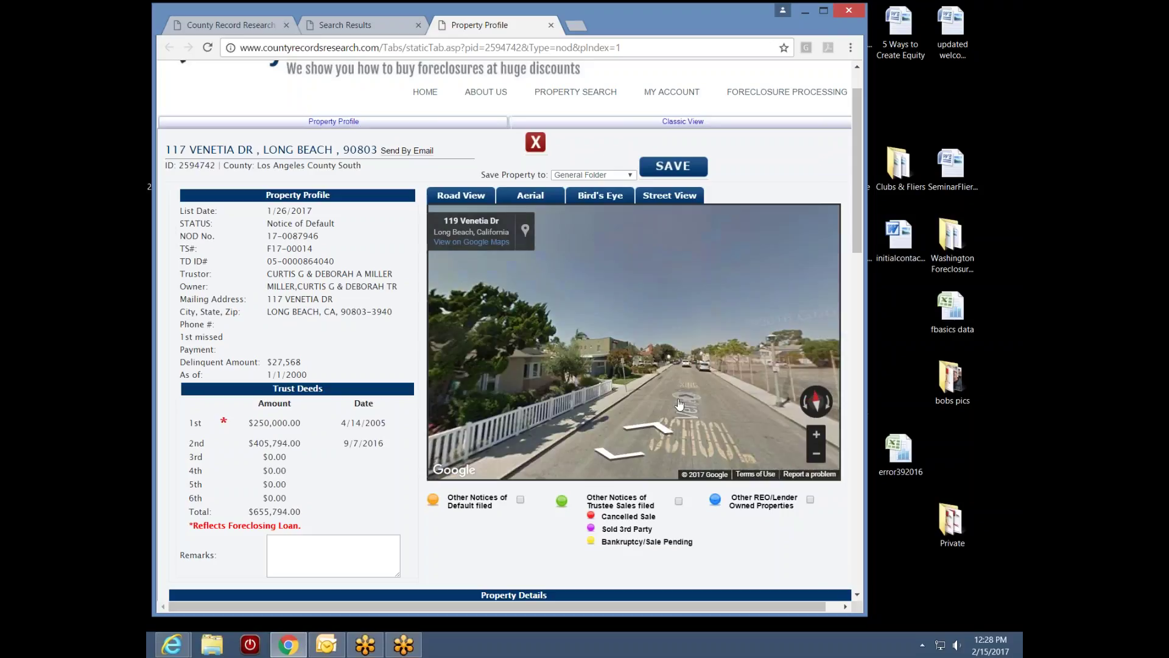
pyautogui.moveTo(560, 413); pyautogui.dragTo(702, 395)
pyautogui.click(702, 395)
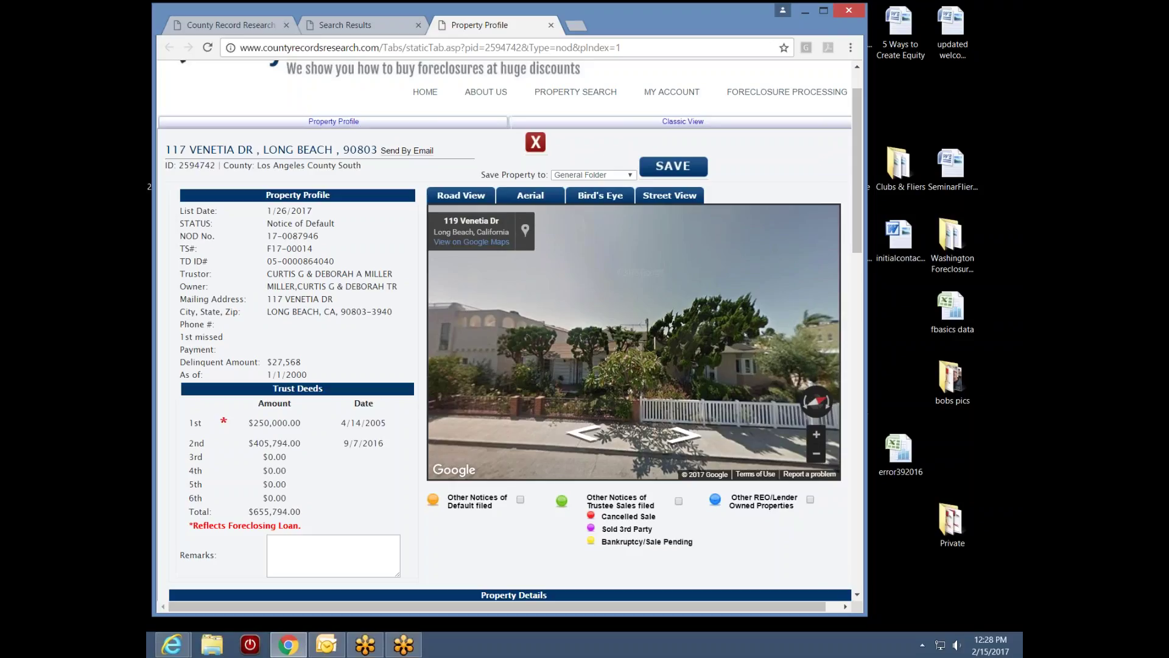
pyautogui.moveTo(707, 420); pyautogui.dragTo(734, 366)
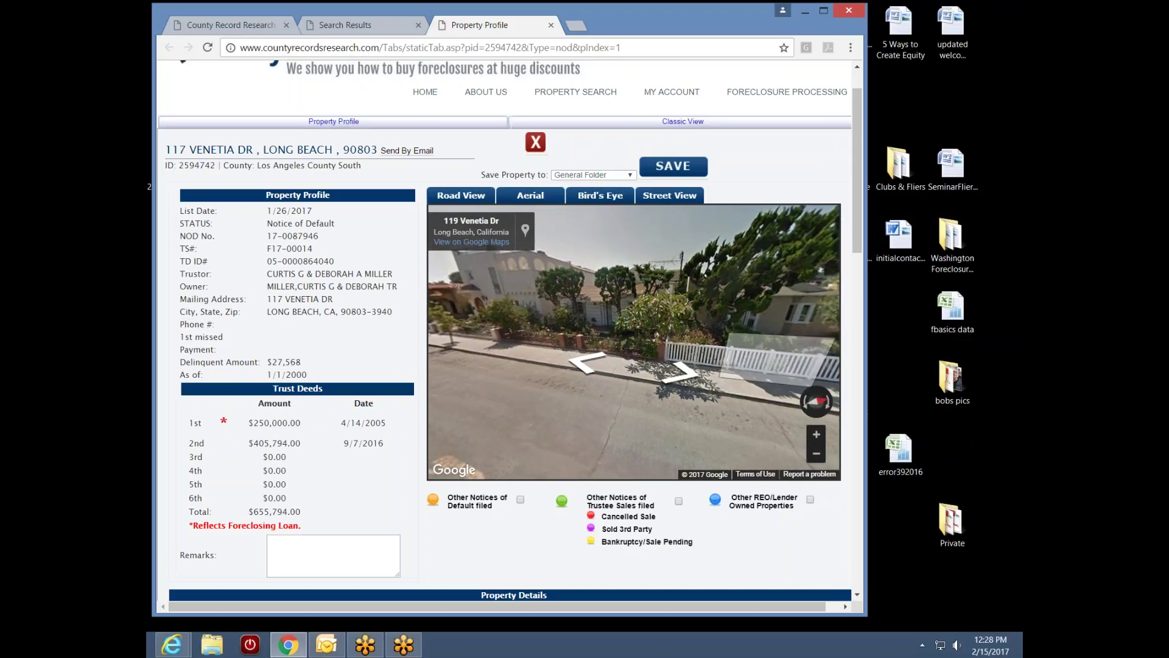
pyautogui.click(496, 390)
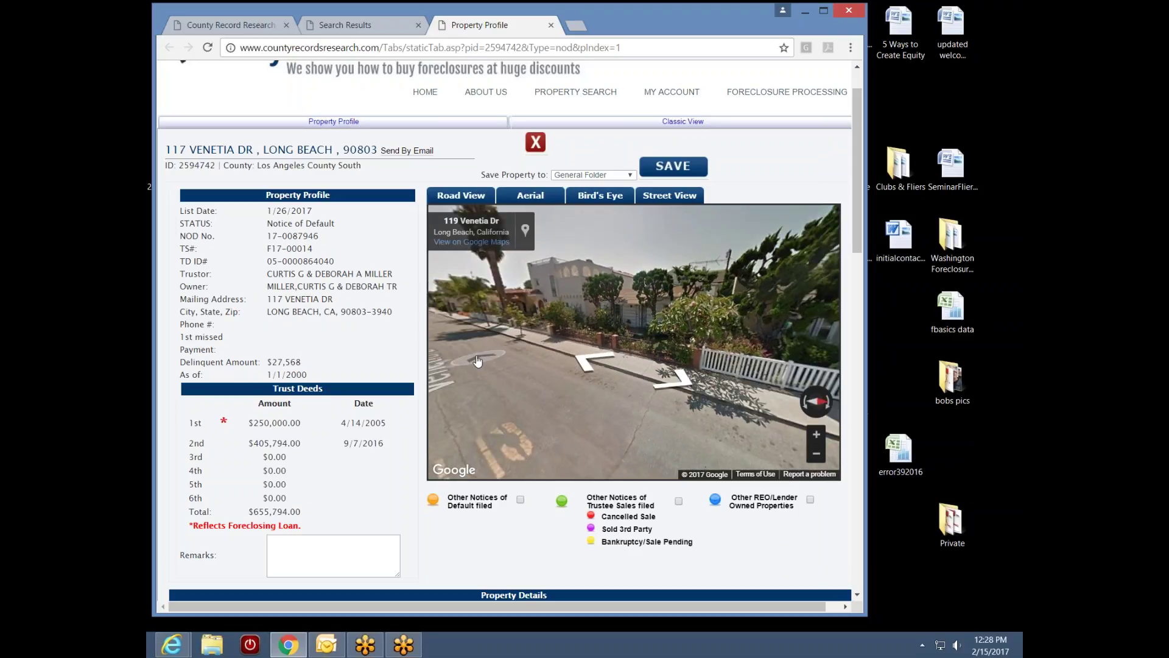
pyautogui.click(477, 362)
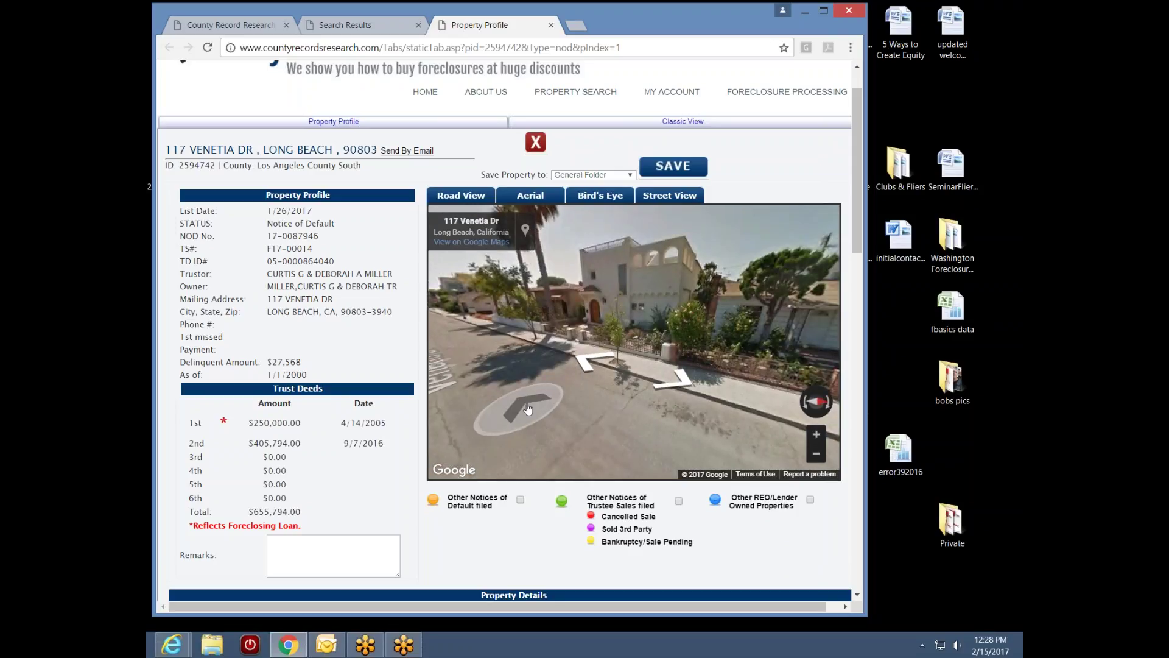
pyautogui.click(485, 395)
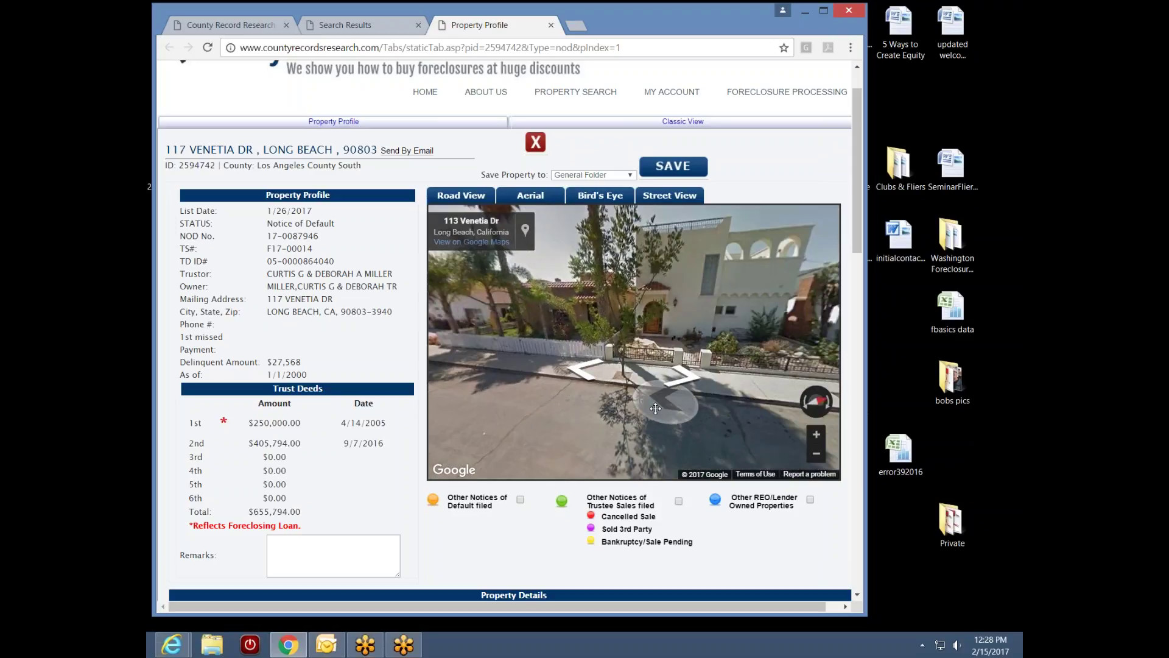
# Continue down Venetia Dr toward the picket-fence house and the house with the antenna
pyautogui.click(607, 436)
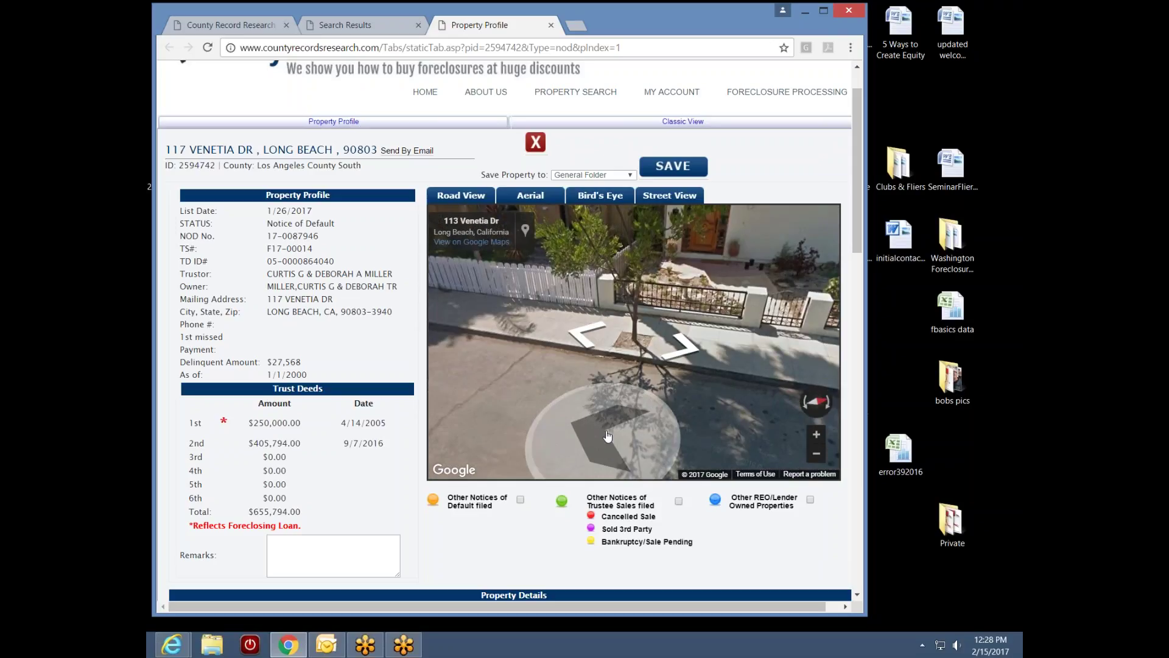
pyautogui.click(608, 436)
pyautogui.click(509, 414)
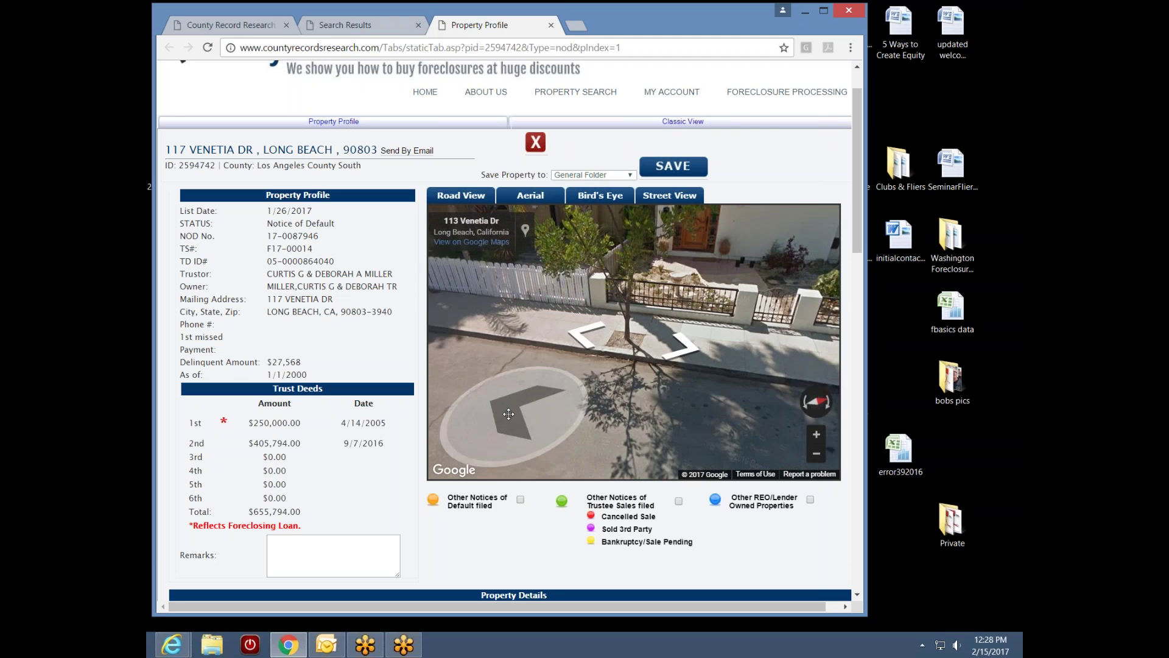
pyautogui.click(508, 414)
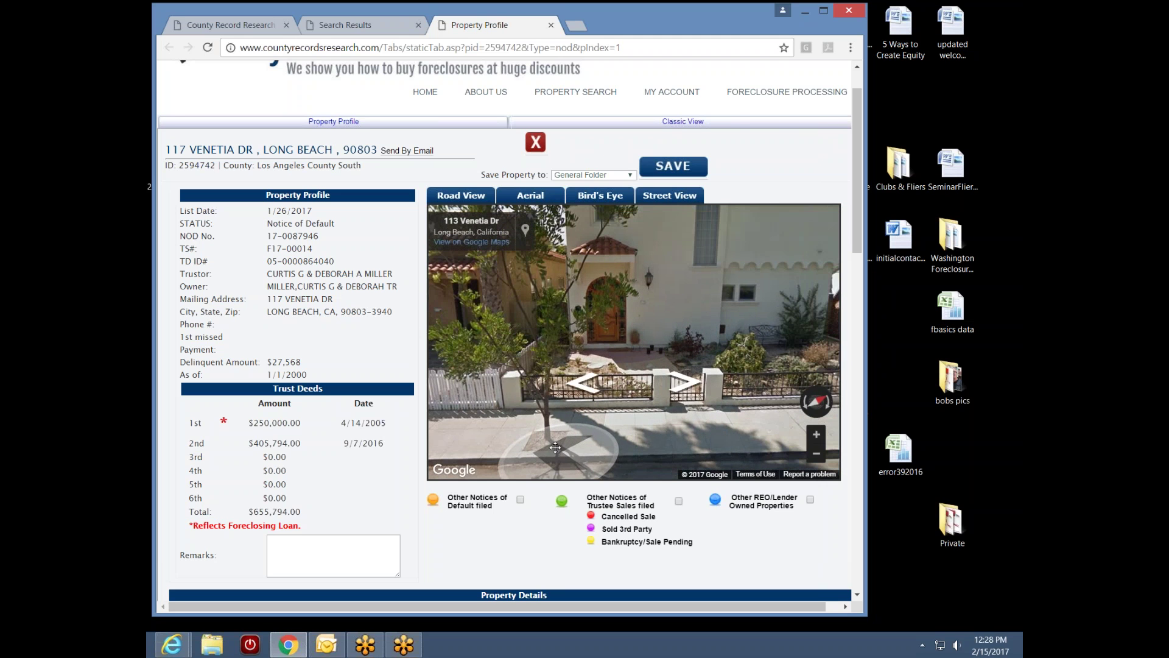
pyautogui.click(555, 448)
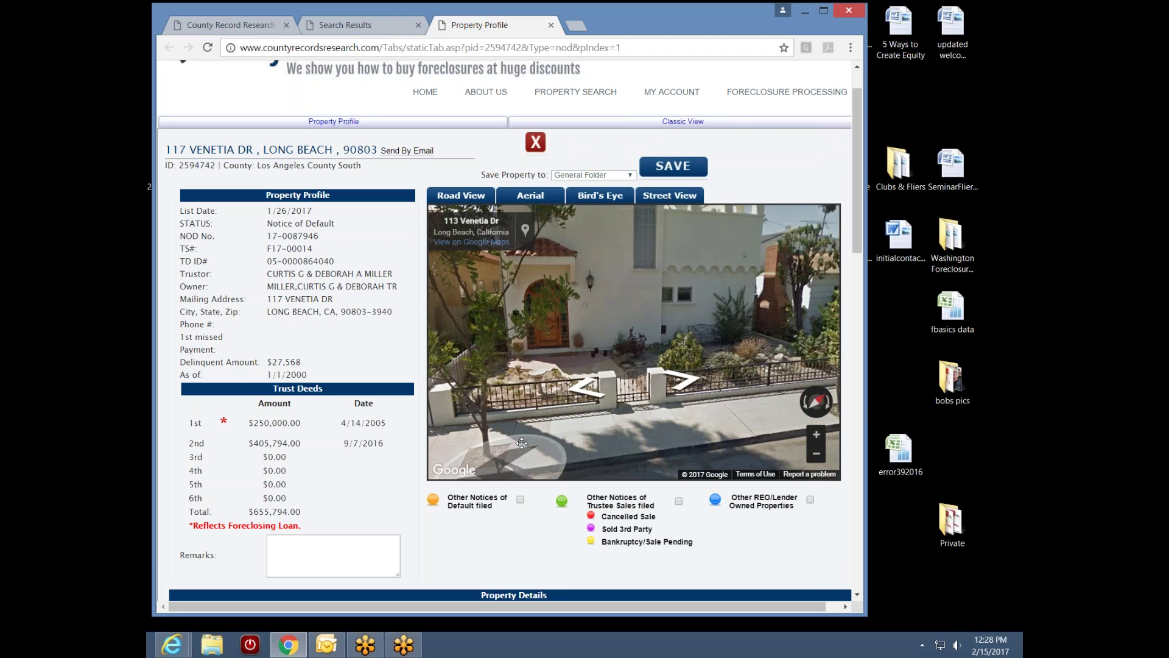
pyautogui.moveTo(522, 443); pyautogui.dragTo(731, 416)
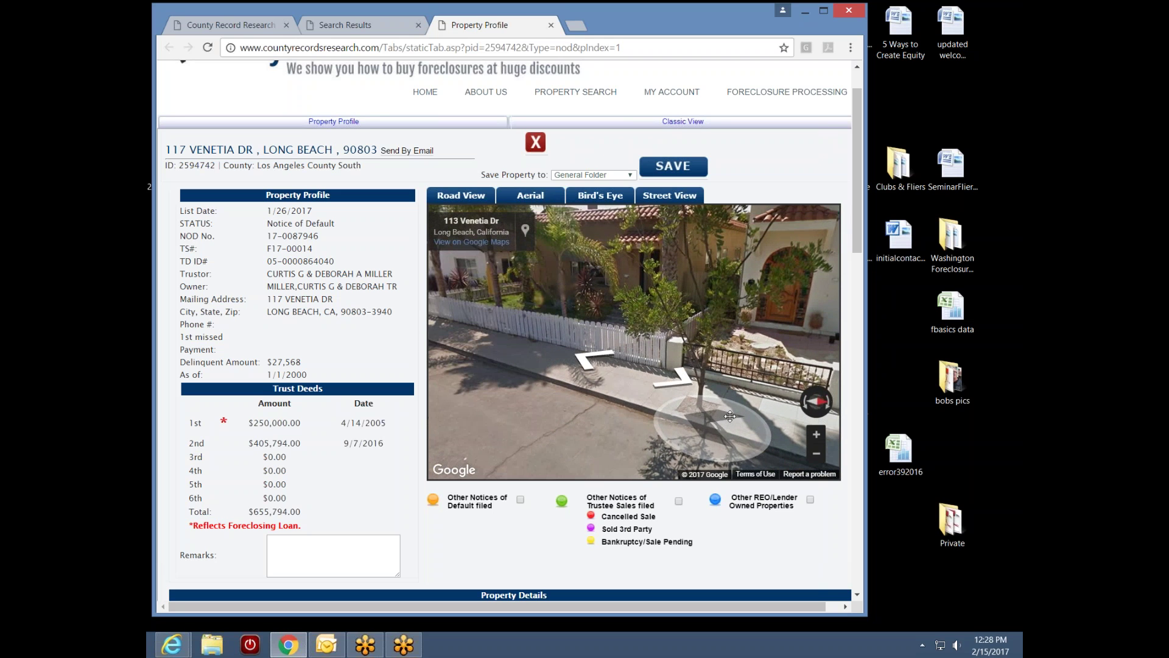
pyautogui.click(730, 416)
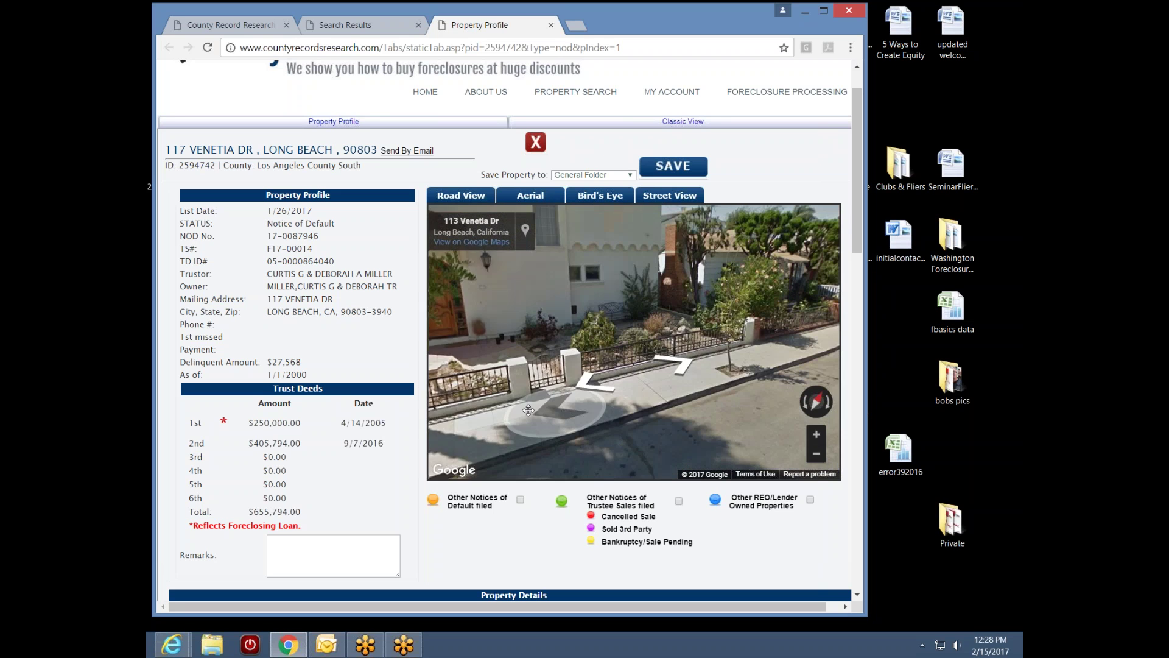
pyautogui.click(528, 410)
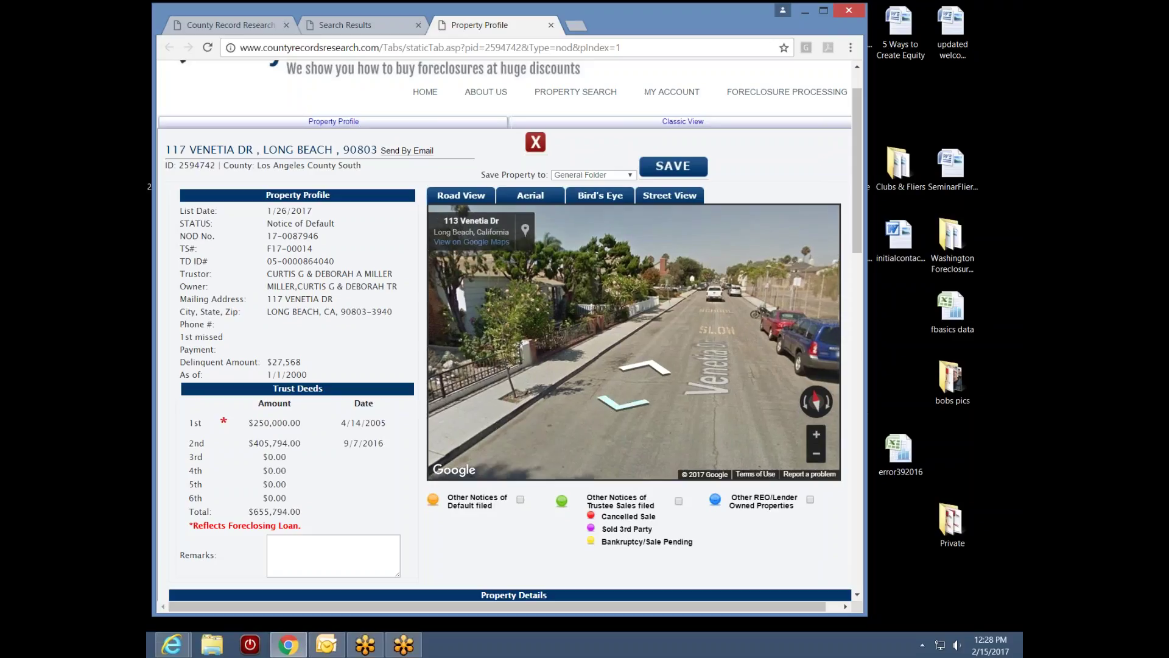
pyautogui.click(711, 342)
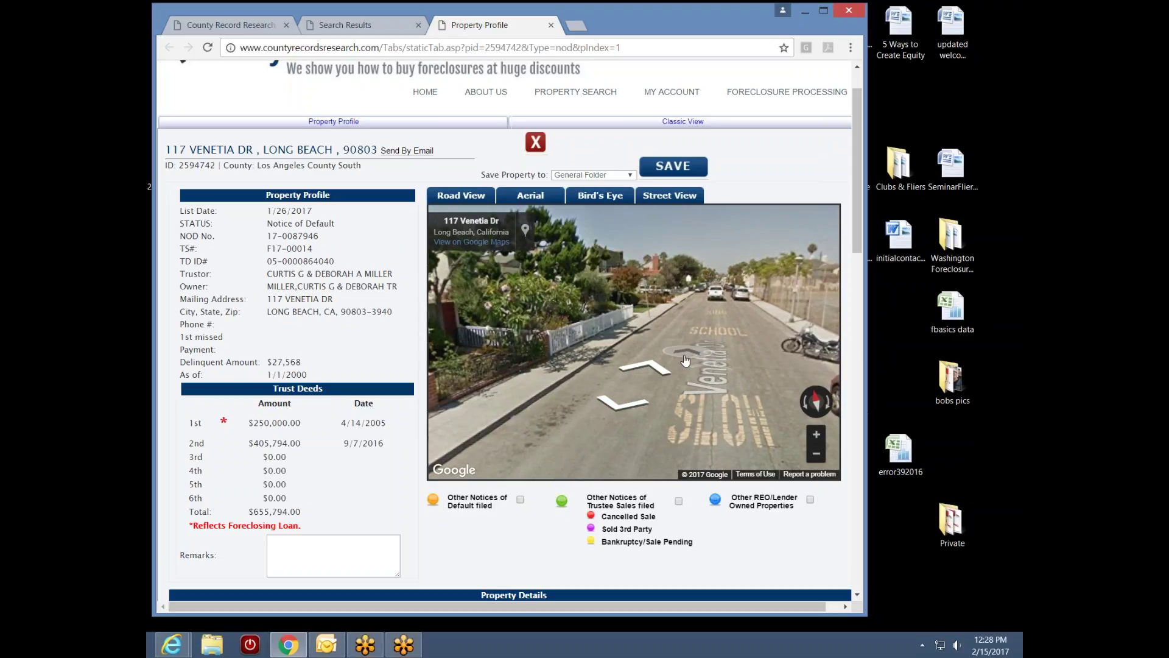
pyautogui.moveTo(711, 342); pyautogui.dragTo(809, 451)
pyautogui.click(739, 422)
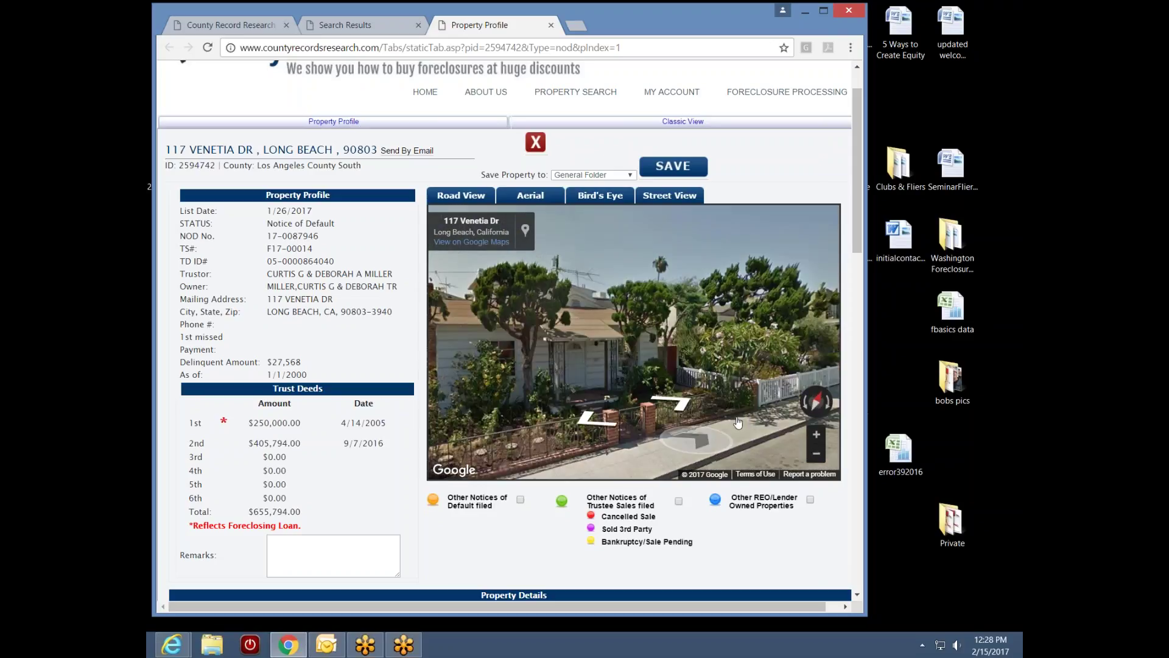
pyautogui.click(752, 422)
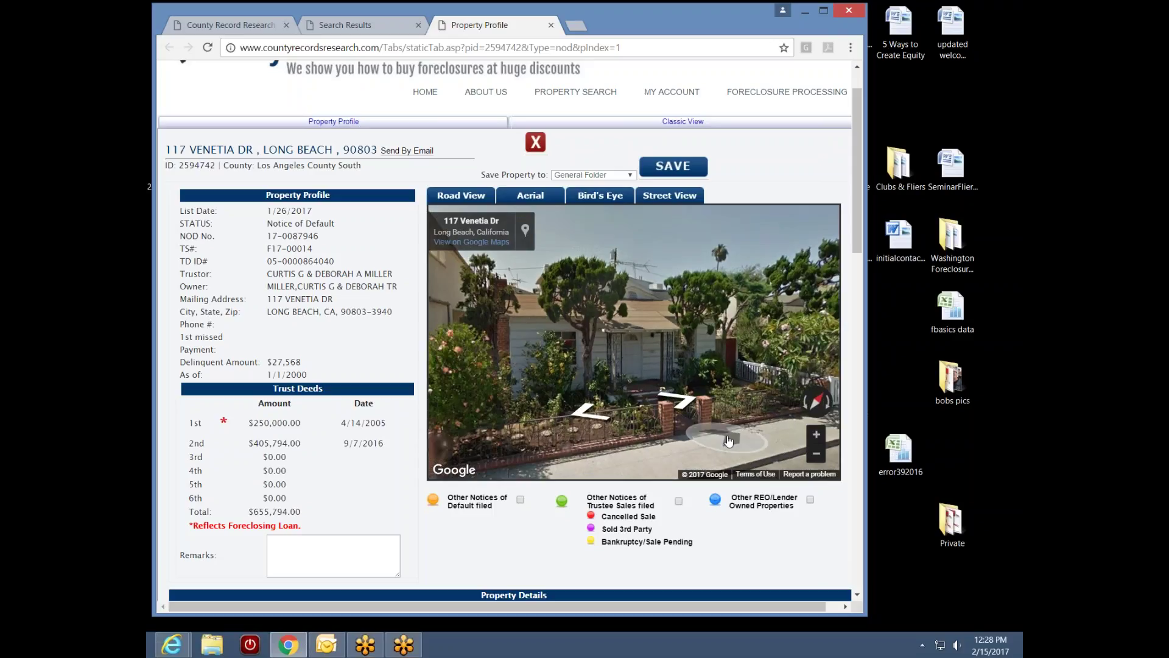
pyautogui.click(819, 439)
pyautogui.click(817, 436)
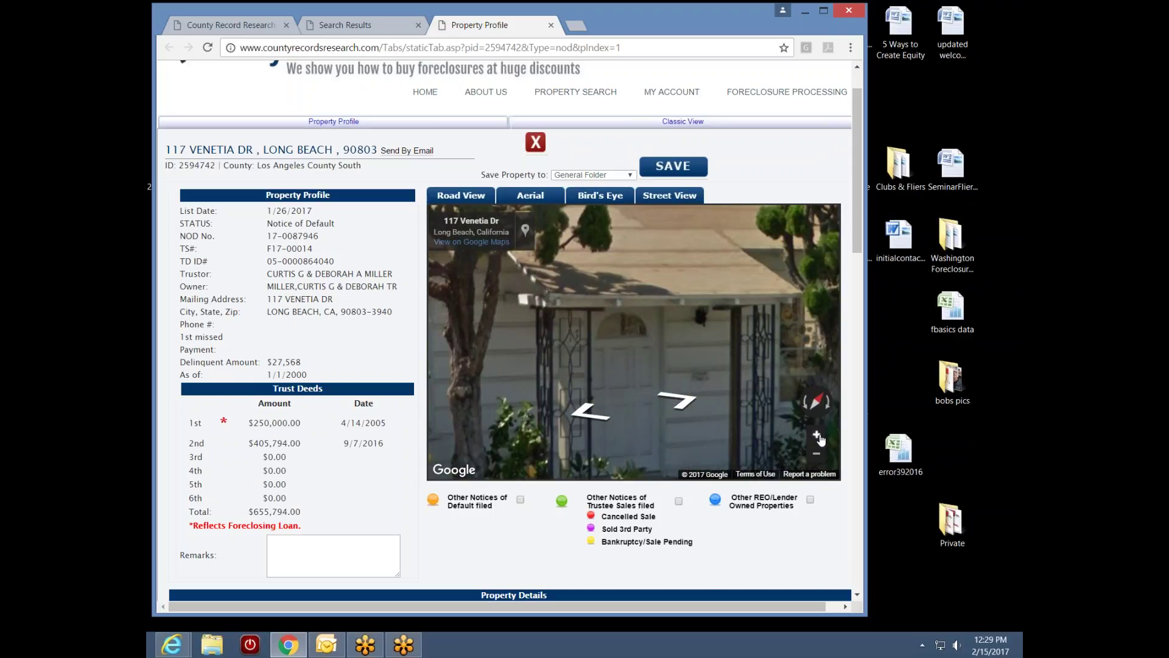
pyautogui.click(689, 400)
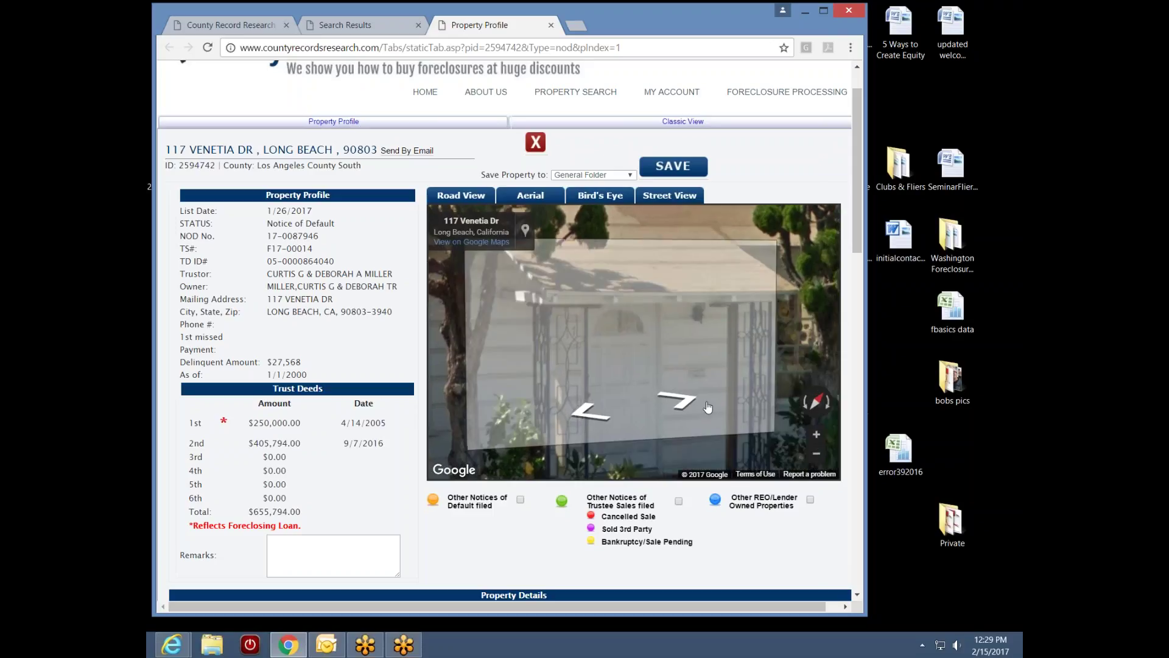
pyautogui.click(615, 385)
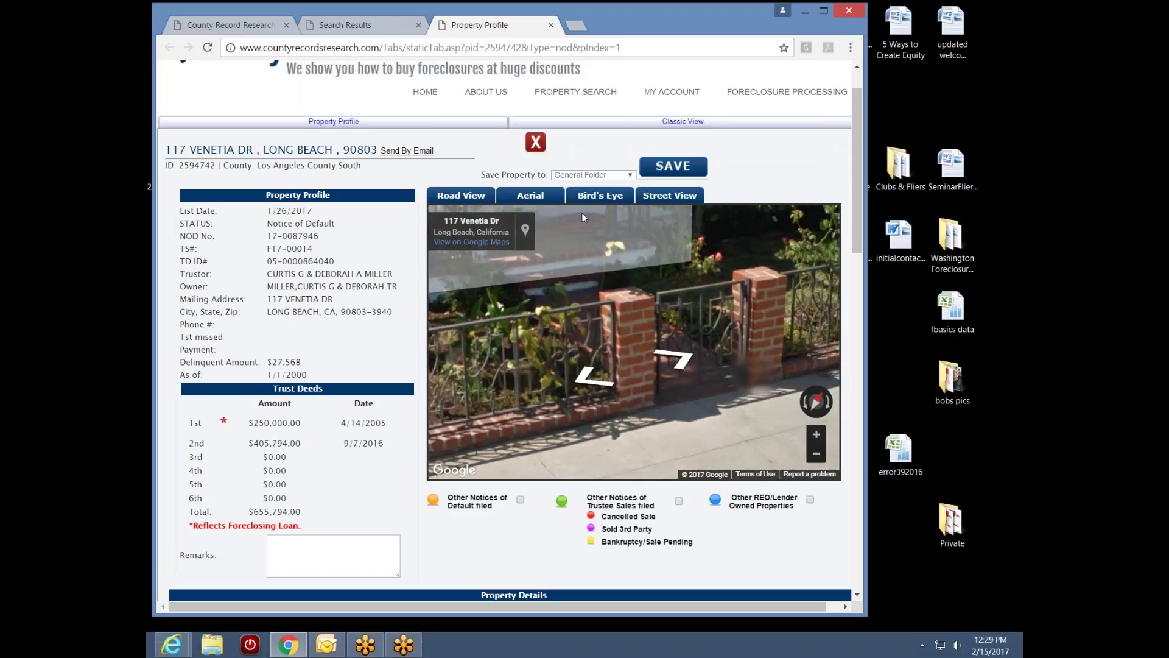
pyautogui.moveTo(673, 399); pyautogui.dragTo(752, 278)
pyautogui.click(752, 278)
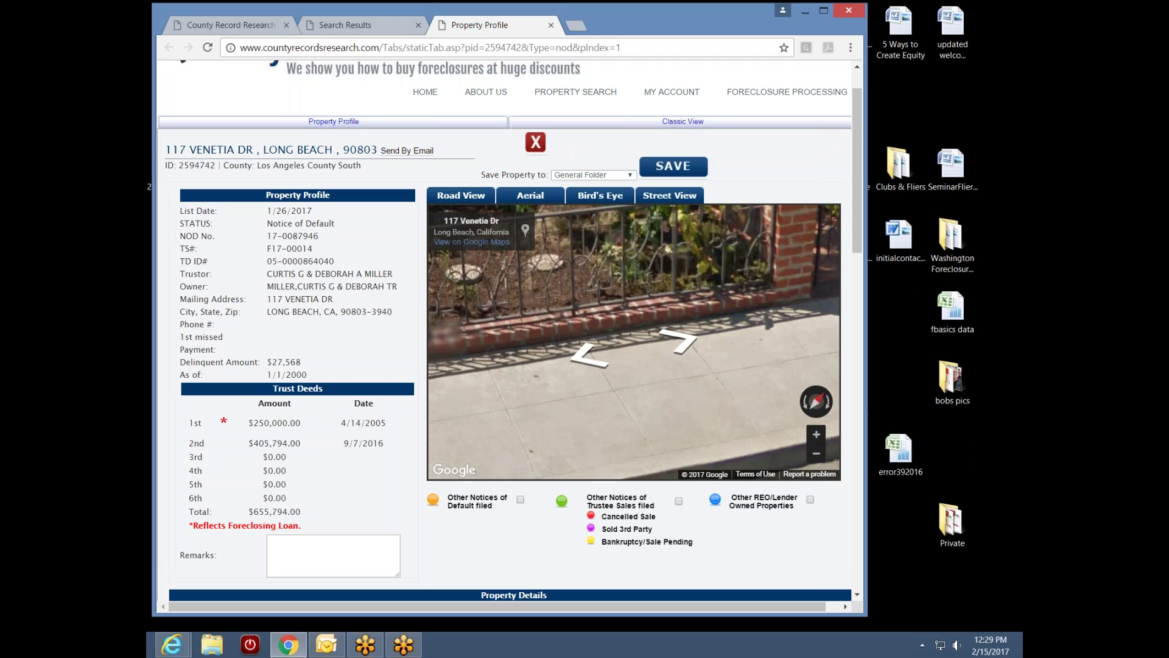
pyautogui.click(654, 398)
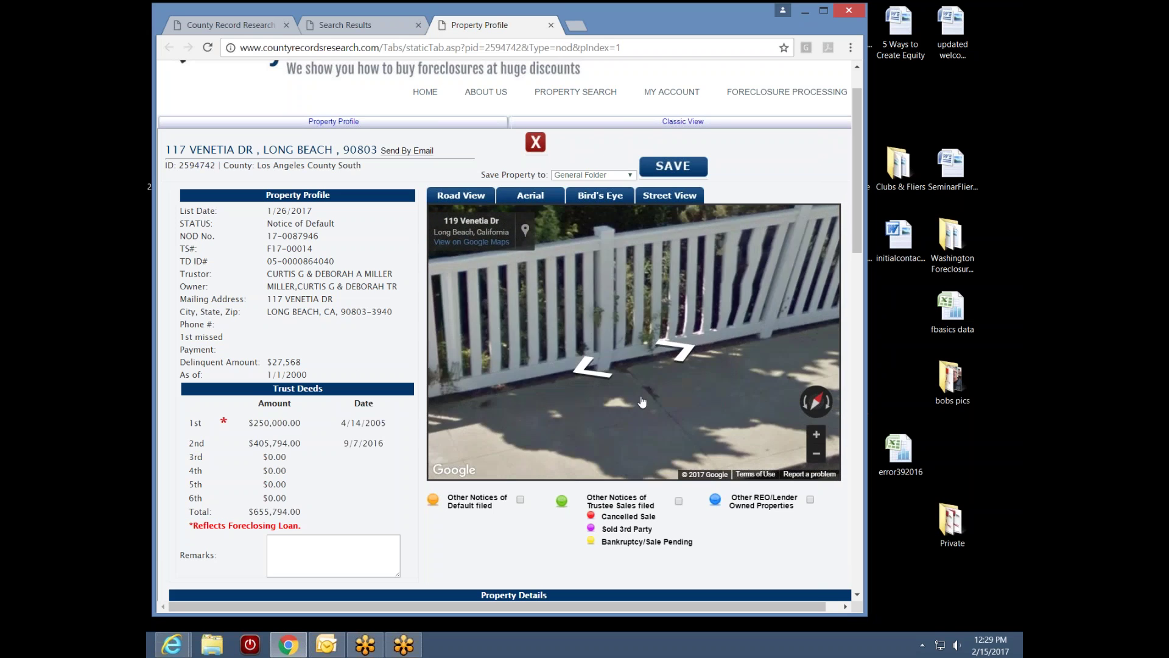
pyautogui.click(816, 453)
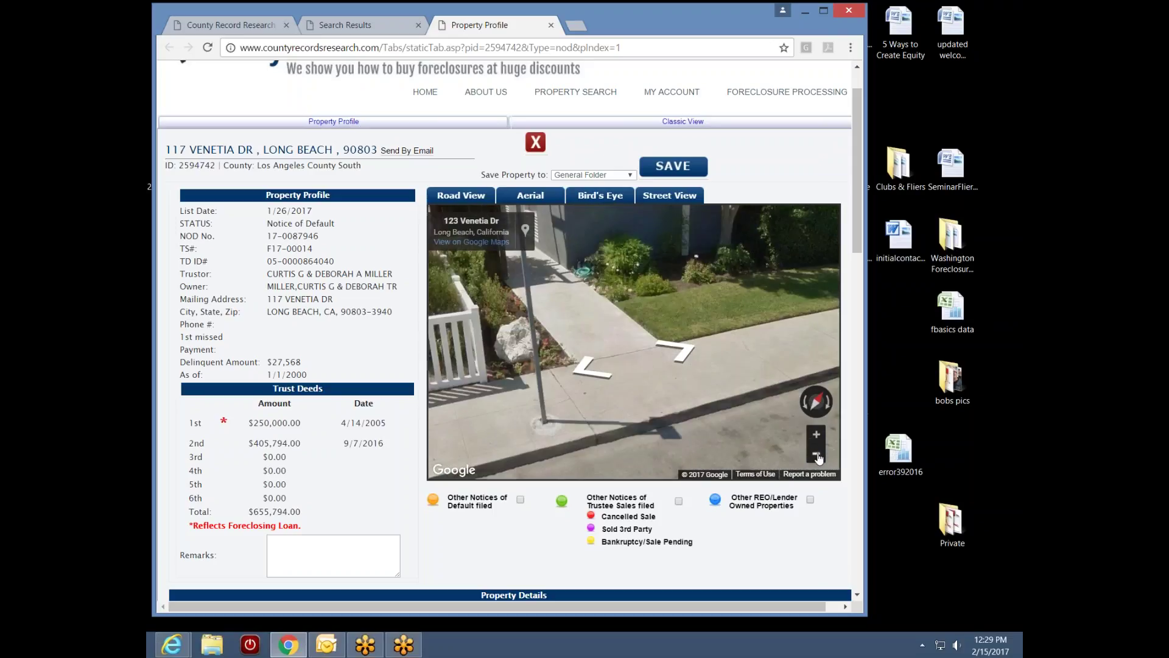
pyautogui.moveTo(737, 342); pyautogui.dragTo(530, 462)
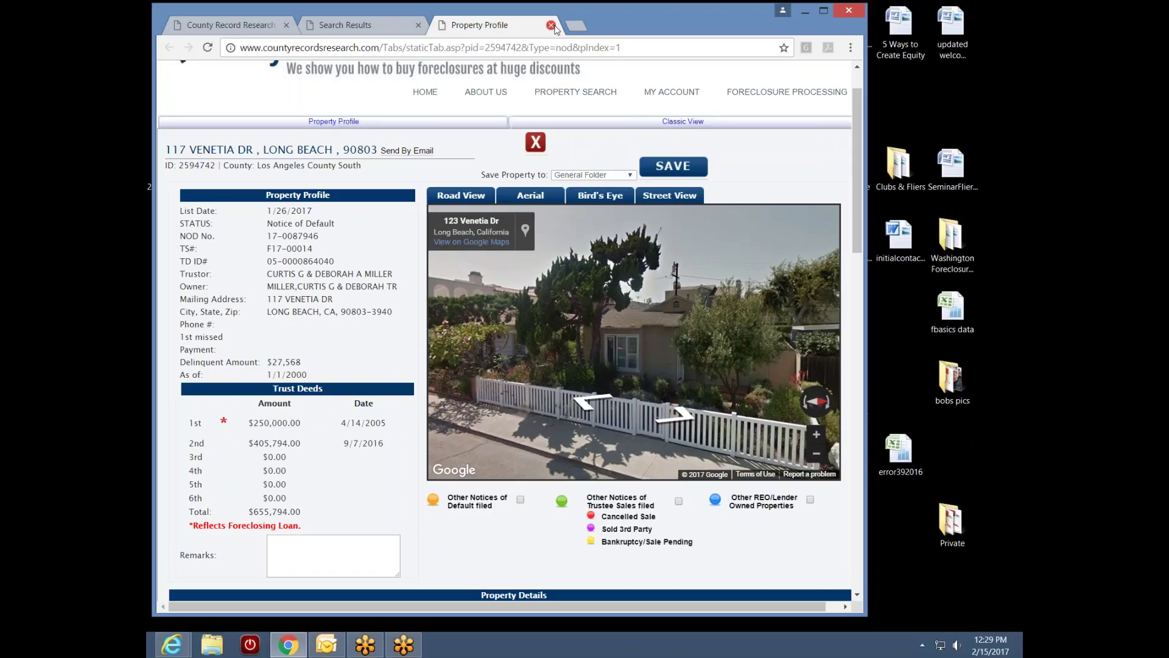
pyautogui.click(611, 196)
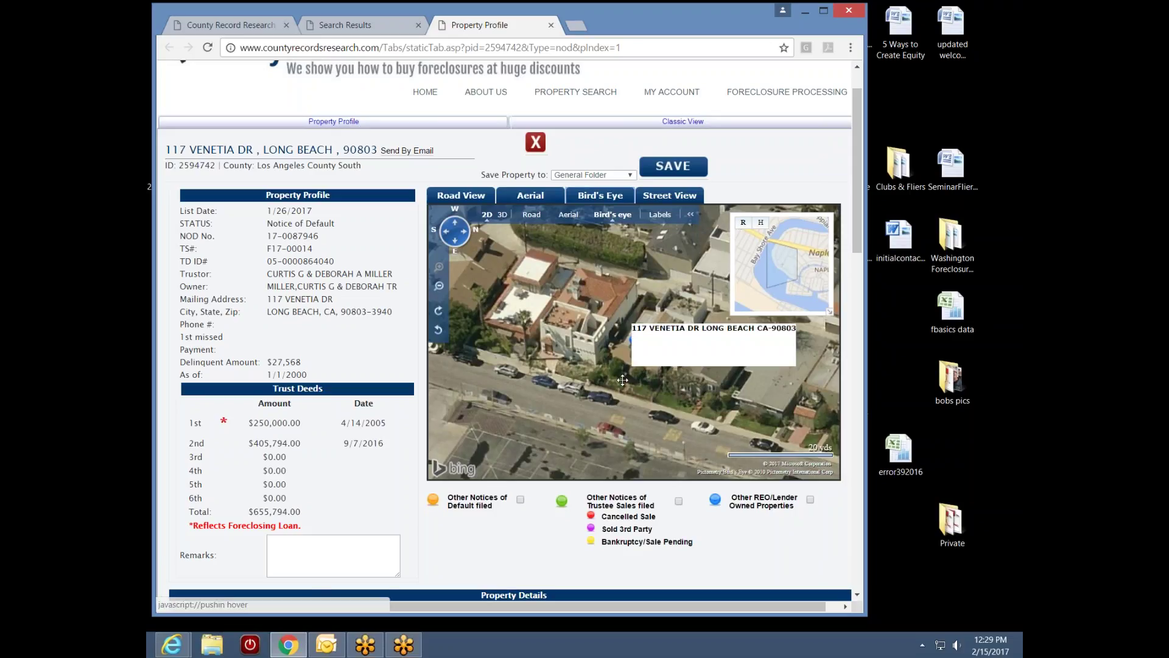
pyautogui.moveTo(624, 381); pyautogui.dragTo(632, 348)
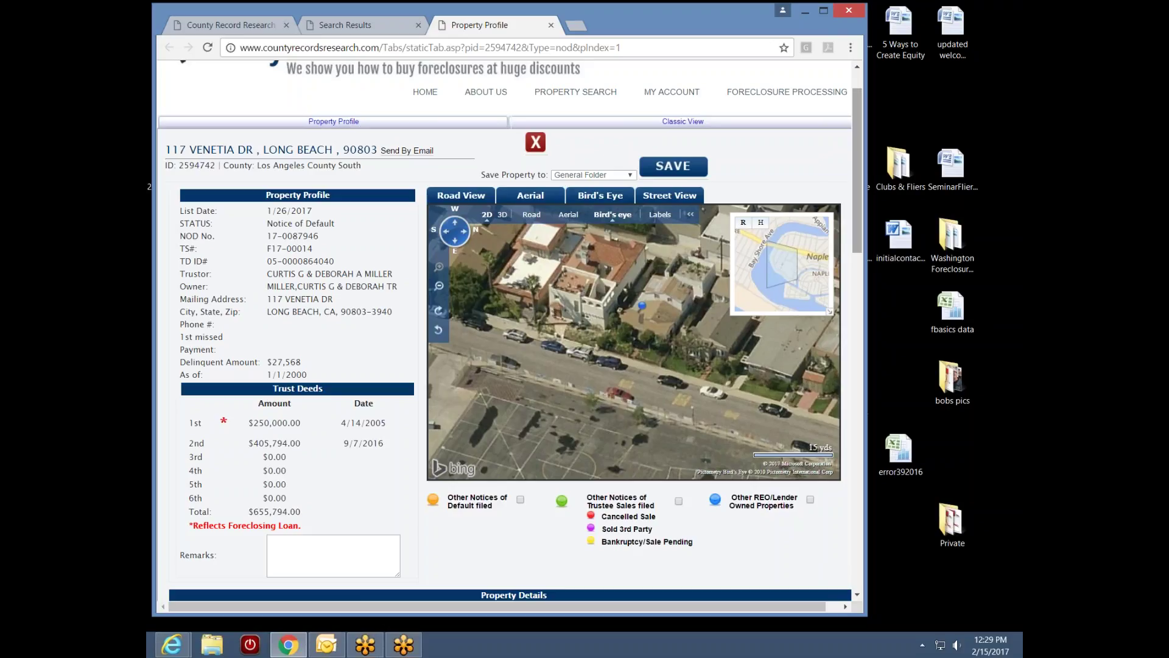
pyautogui.scroll(-3, 854, 264)
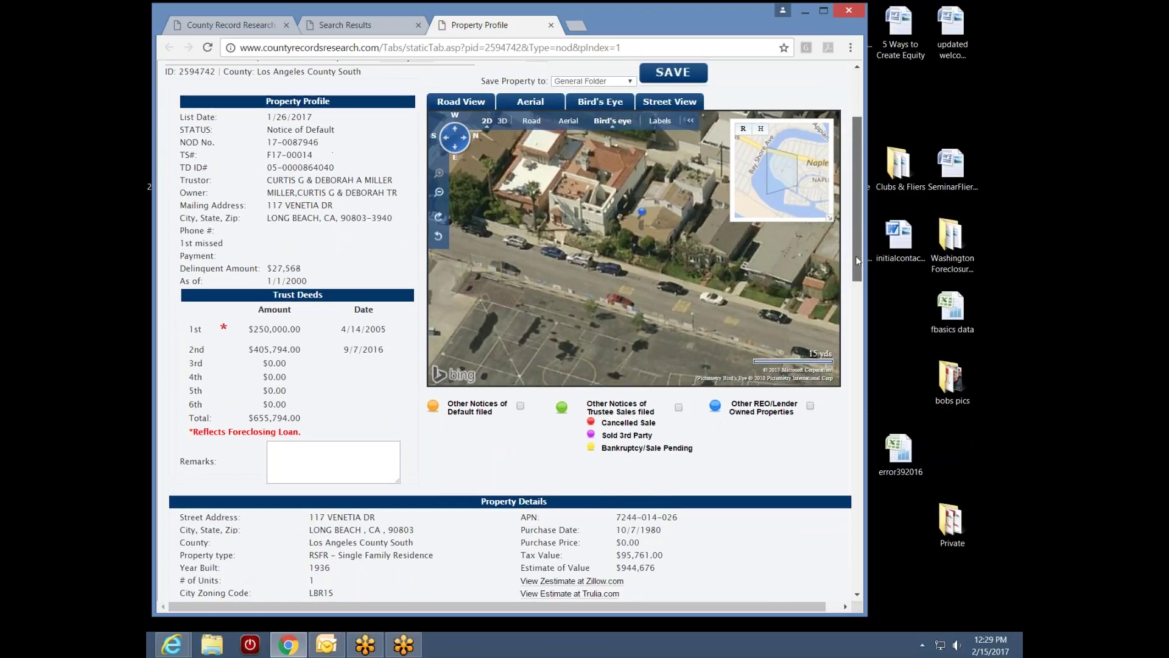
# Pan the aerial map to the lot across the street and point out the 10/7/1980 purchase
pyautogui.scroll(2, 857, 256)
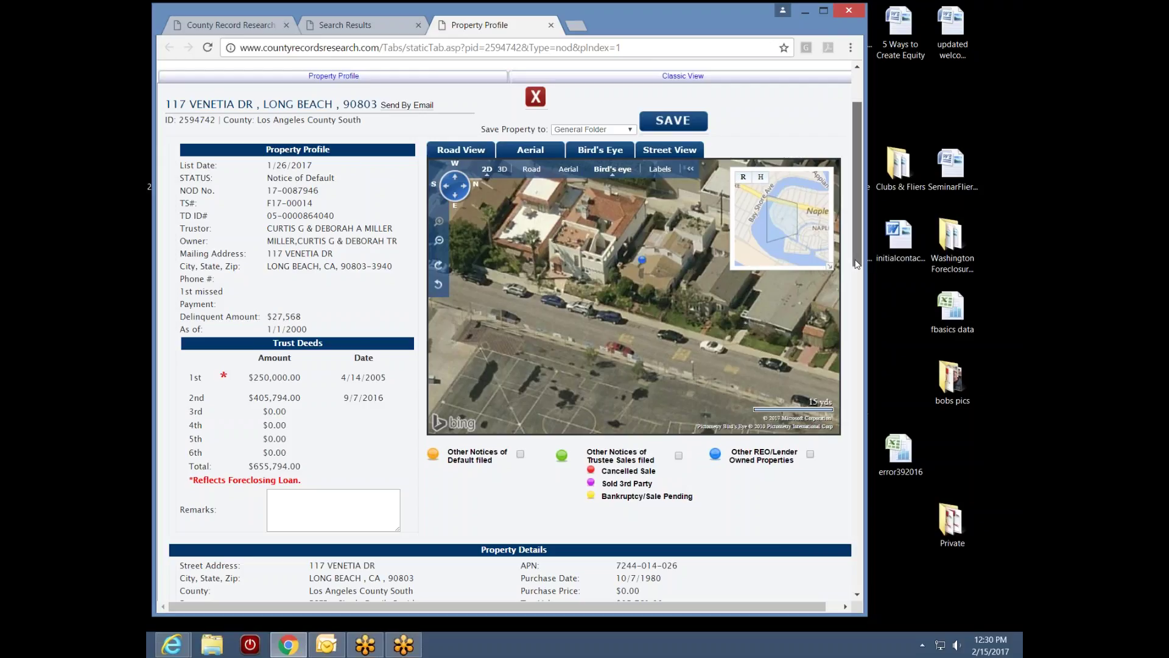
pyautogui.scroll(-2, 857, 264)
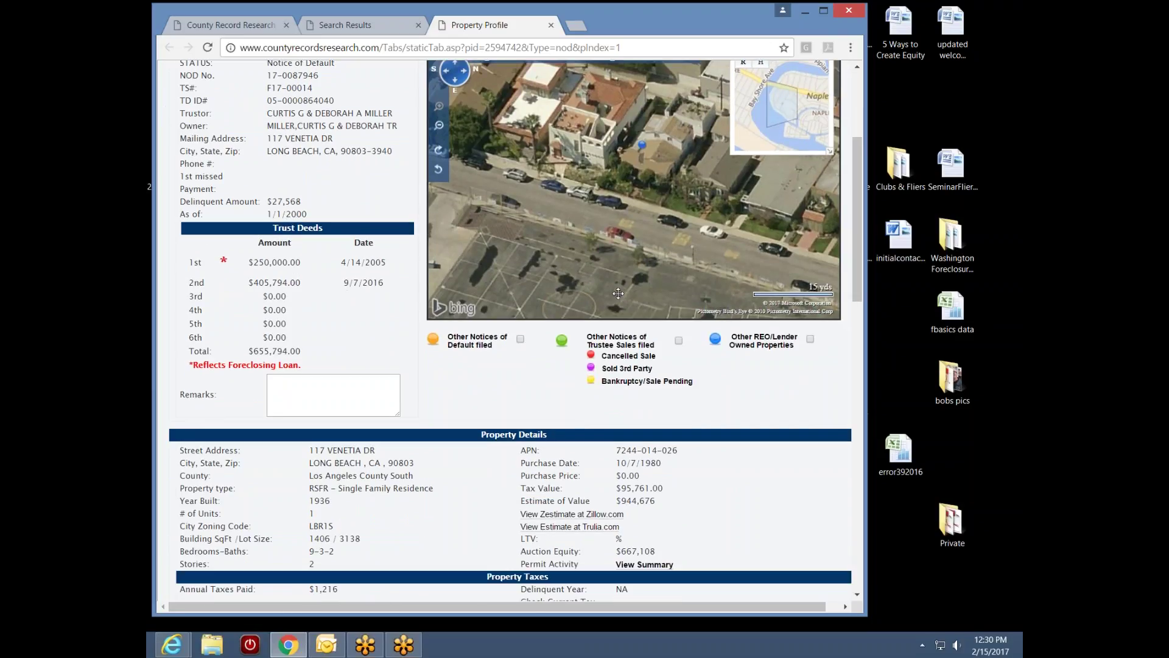
pyautogui.moveTo(618, 293); pyautogui.dragTo(639, 243)
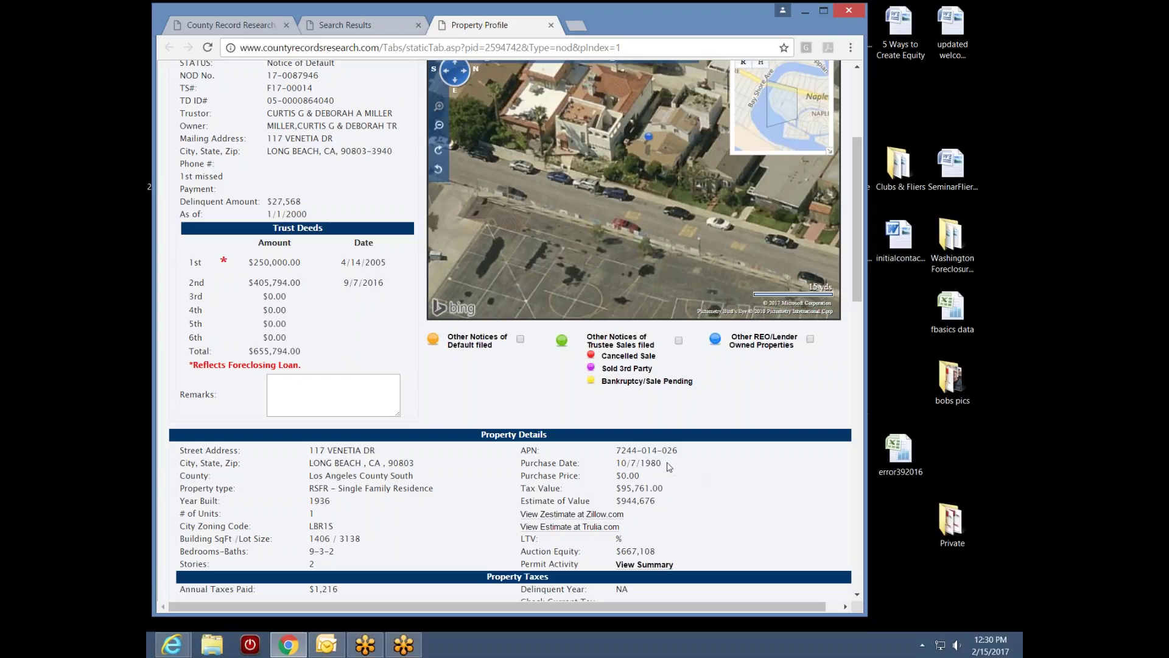
pyautogui.moveTo(664, 464); pyautogui.dragTo(641, 464)
pyautogui.click(616, 472)
pyautogui.moveTo(391, 289); pyautogui.dragTo(342, 285)
pyautogui.click(369, 282)
pyautogui.moveTo(310, 352); pyautogui.dragTo(250, 352)
pyautogui.click(329, 358)
pyautogui.moveTo(663, 464); pyautogui.dragTo(637, 463)
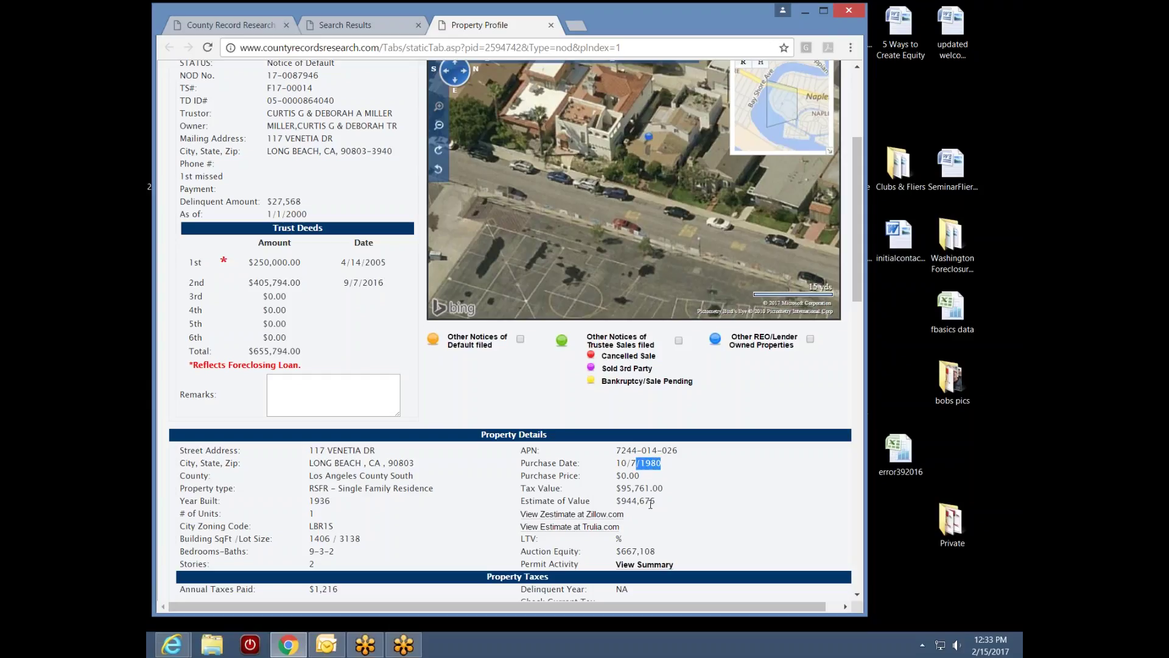
pyautogui.click(635, 491)
pyautogui.moveTo(393, 264); pyautogui.dragTo(366, 264)
# Open the Send By Email dialog for the profile, then cancel it
pyautogui.moveTo(859, 259); pyautogui.dragTo(865, 186)
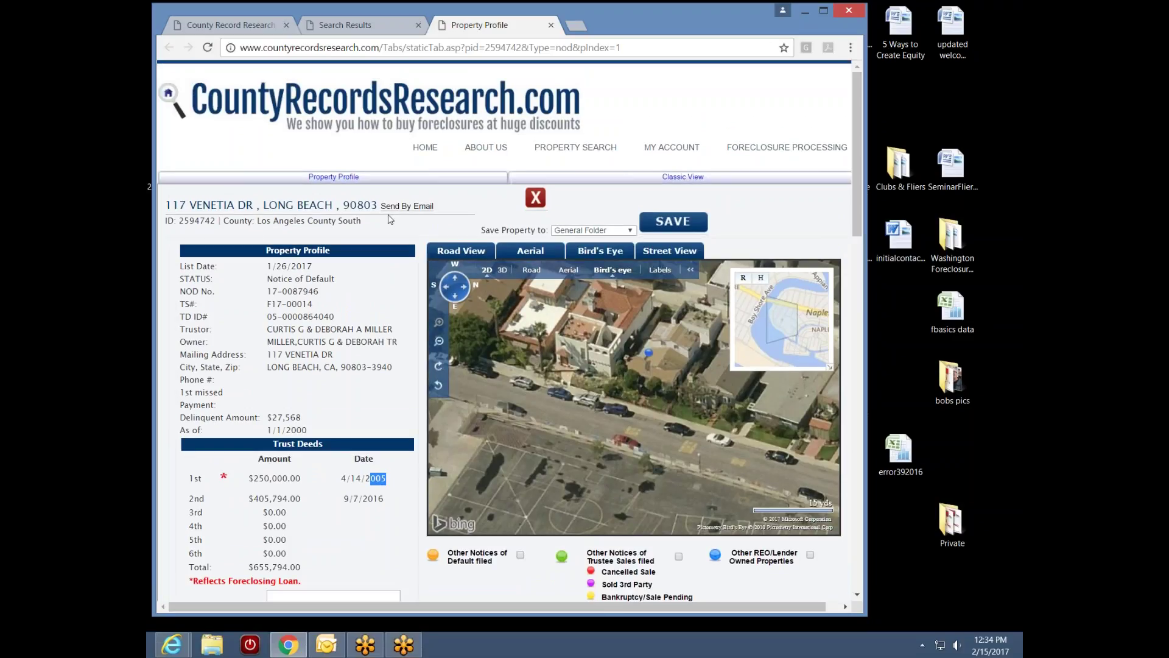
pyautogui.click(403, 207)
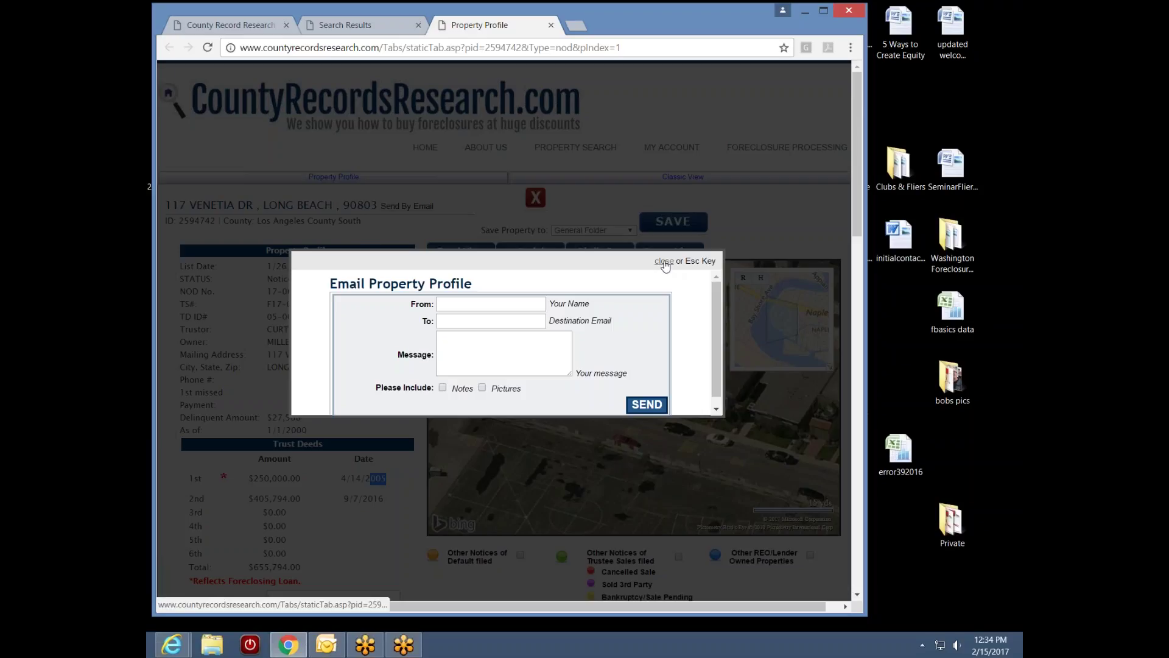
pyautogui.click(664, 261)
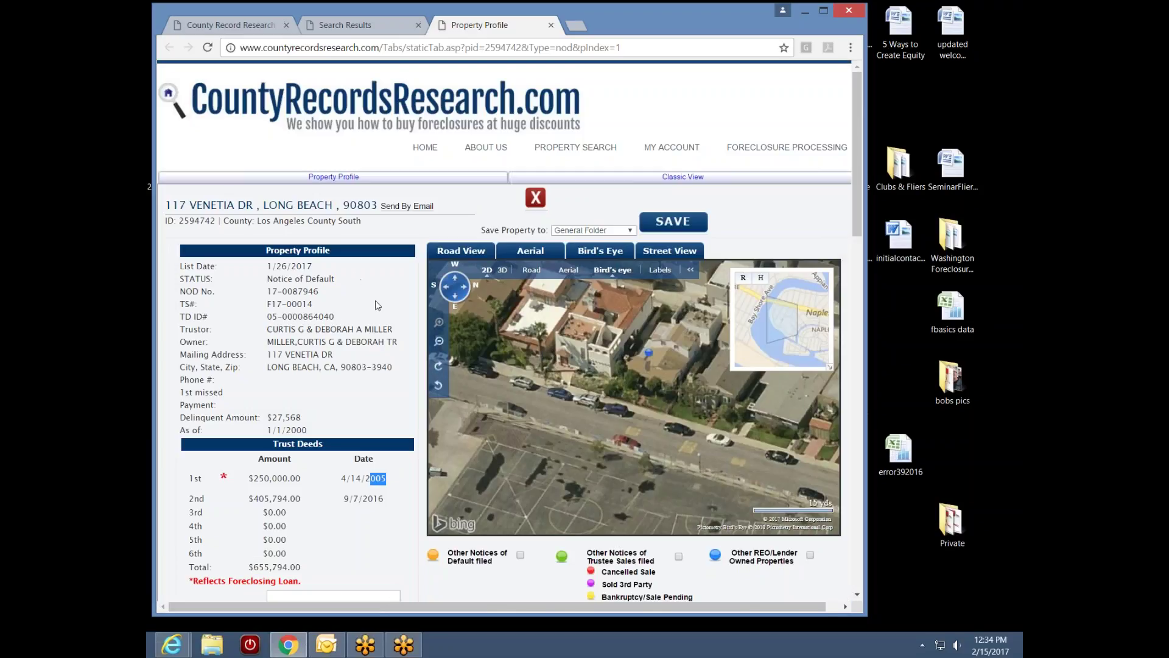
# Reopen the email dialog and fill in the sender name, recipient e-mail, and message 'check title'
pyautogui.click(420, 208)
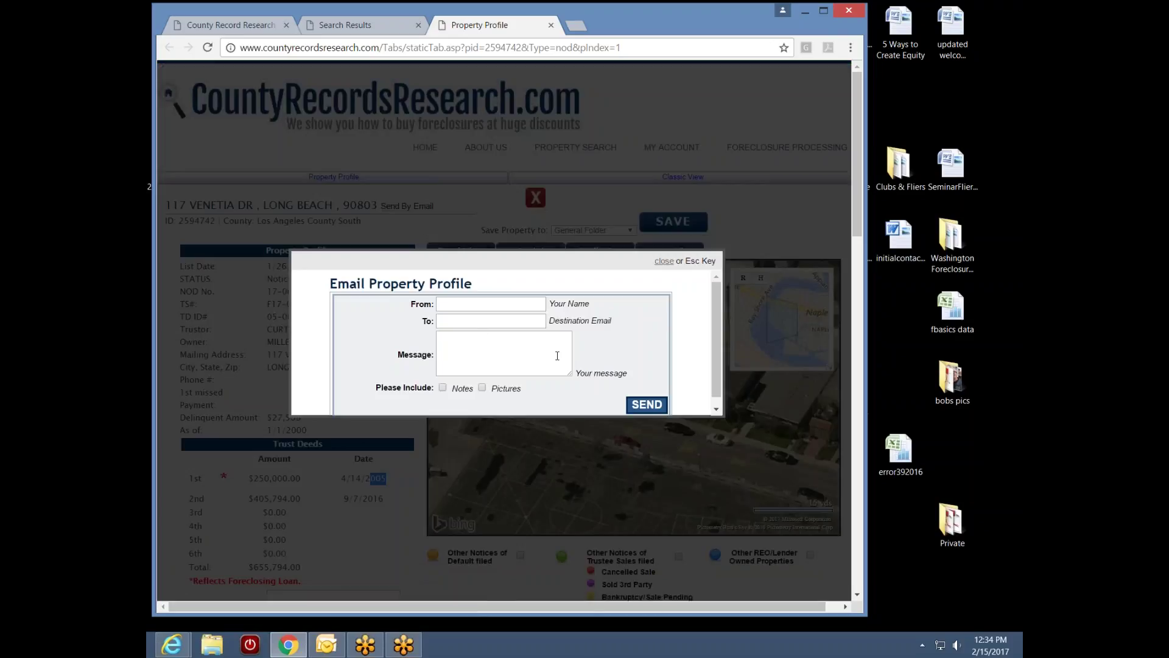
pyautogui.click(473, 304)
pyautogui.write('me')
pyautogui.click(487, 323)
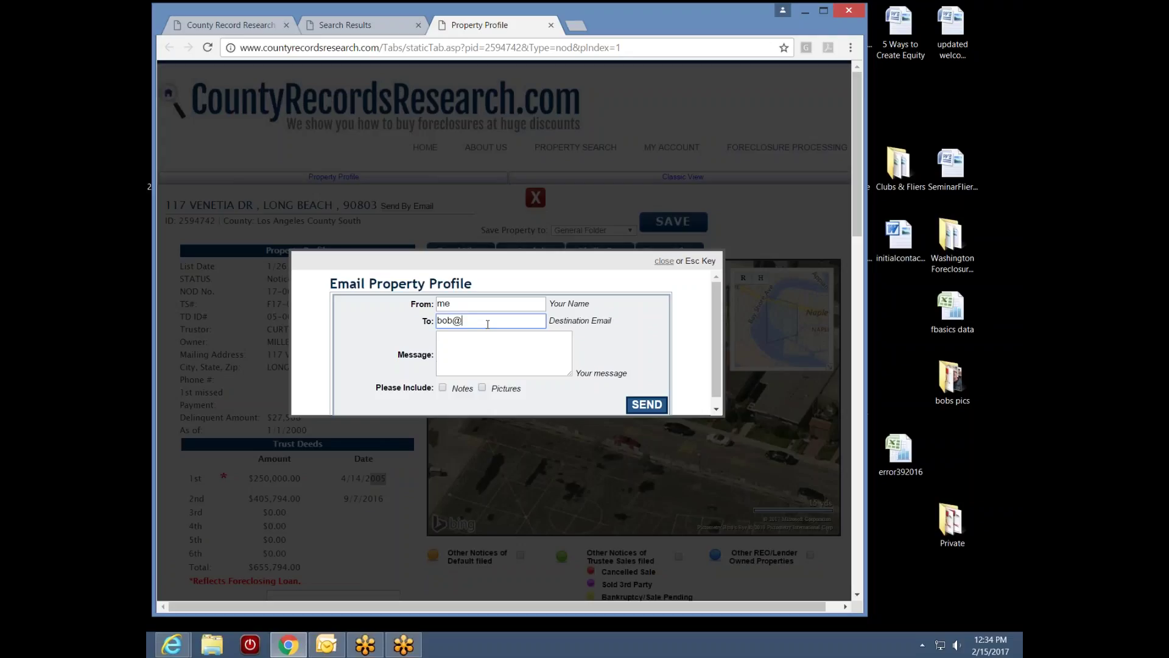
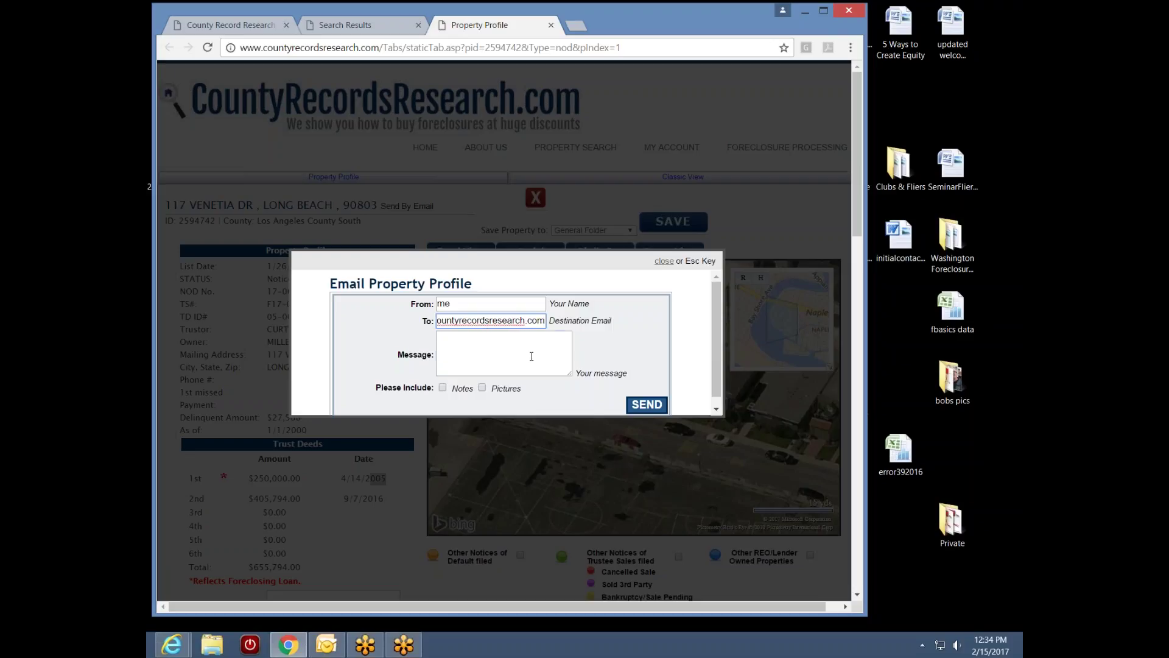
pyautogui.click(521, 357)
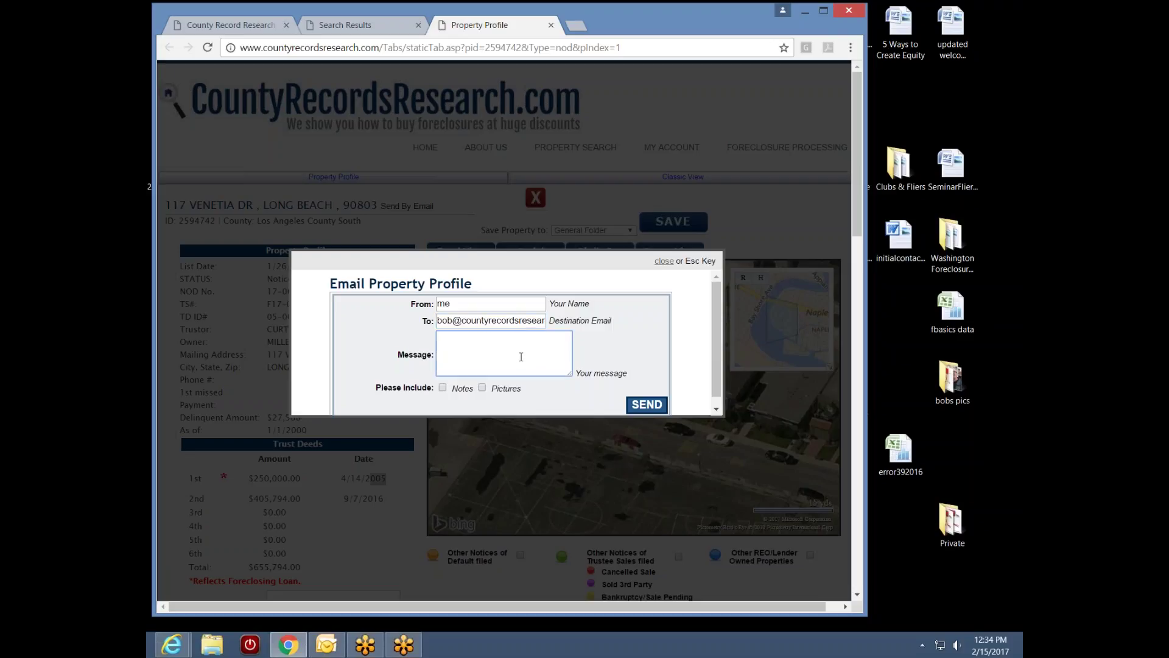
pyautogui.write('check title')
# Send the profile email, close the Property Profile, and return to the Naples polygon search
pyautogui.click(647, 404)
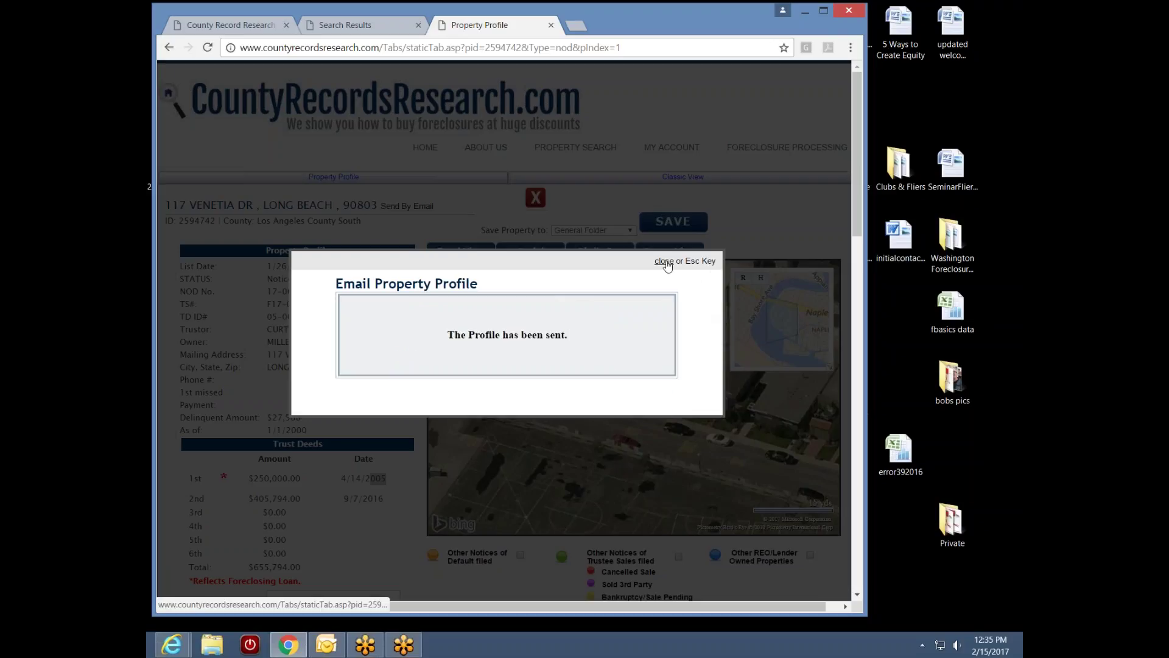
pyautogui.click(667, 261)
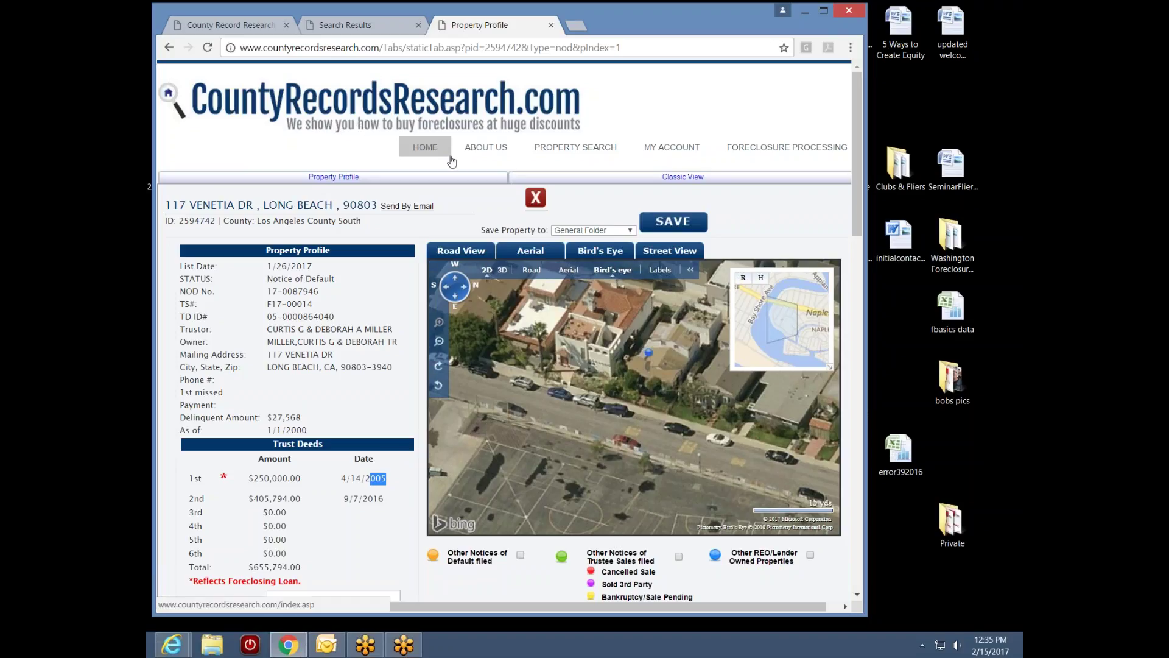
pyautogui.click(551, 25)
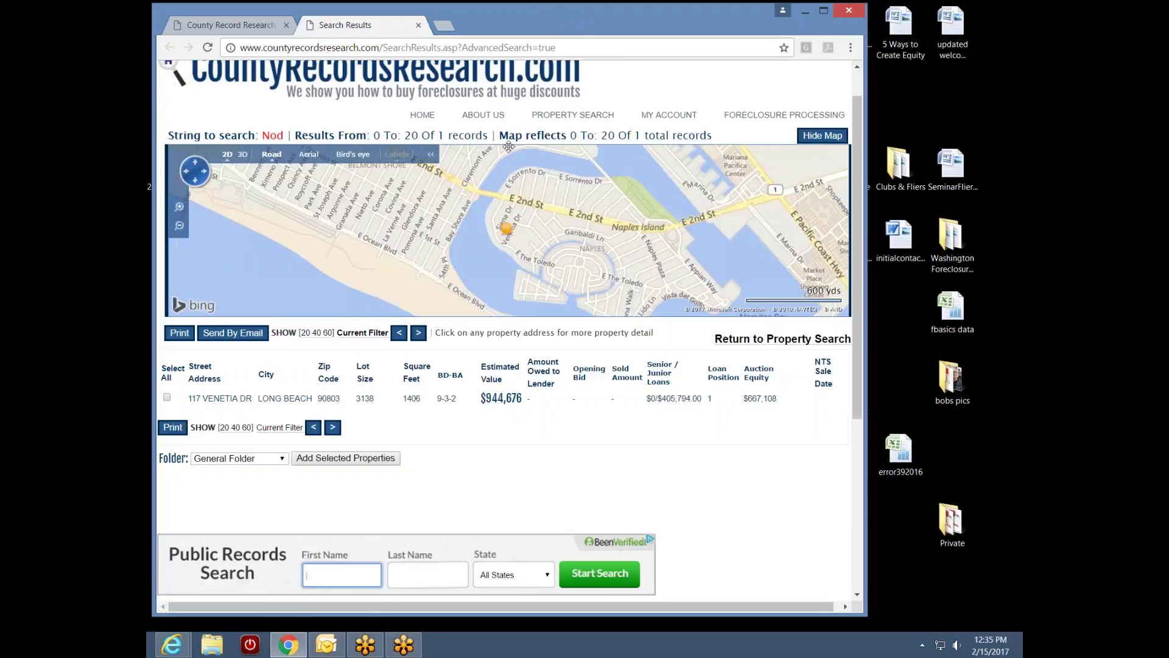
pyautogui.click(217, 25)
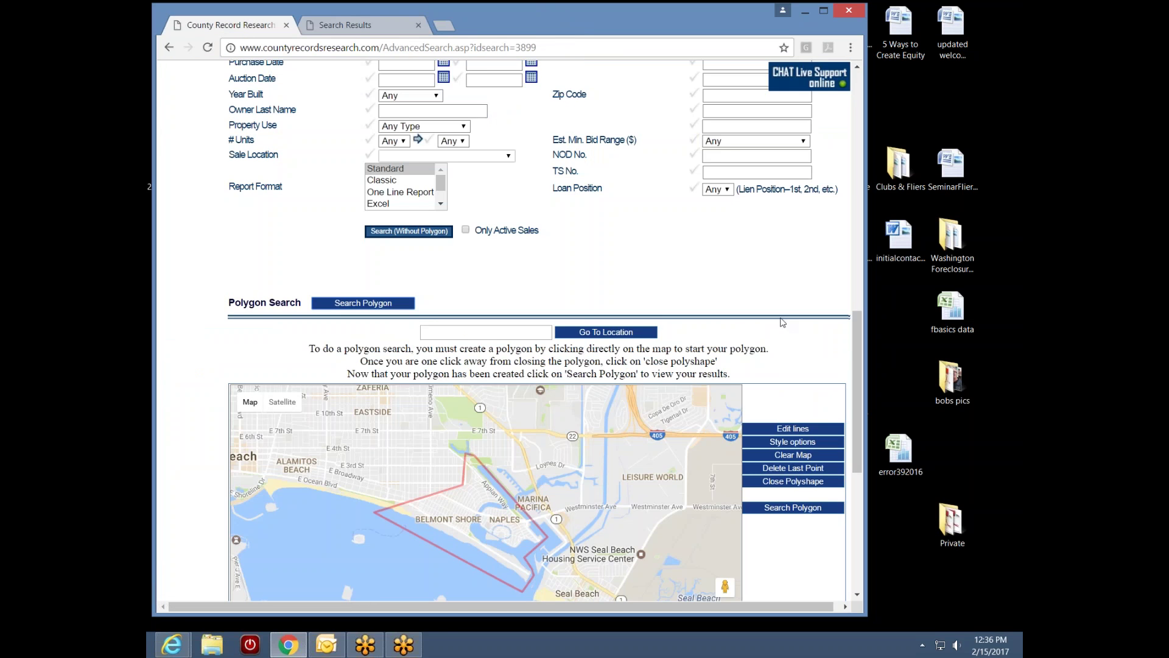
pyautogui.moveTo(854, 366); pyautogui.dragTo(888, 124)
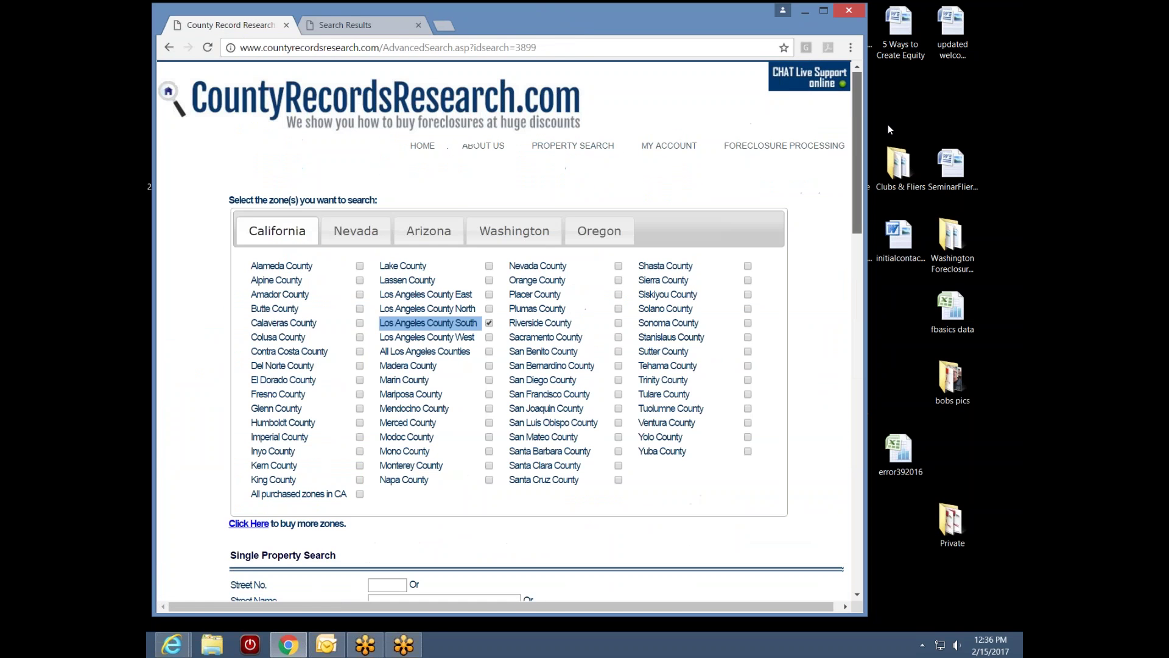
pyautogui.moveTo(681, 156)
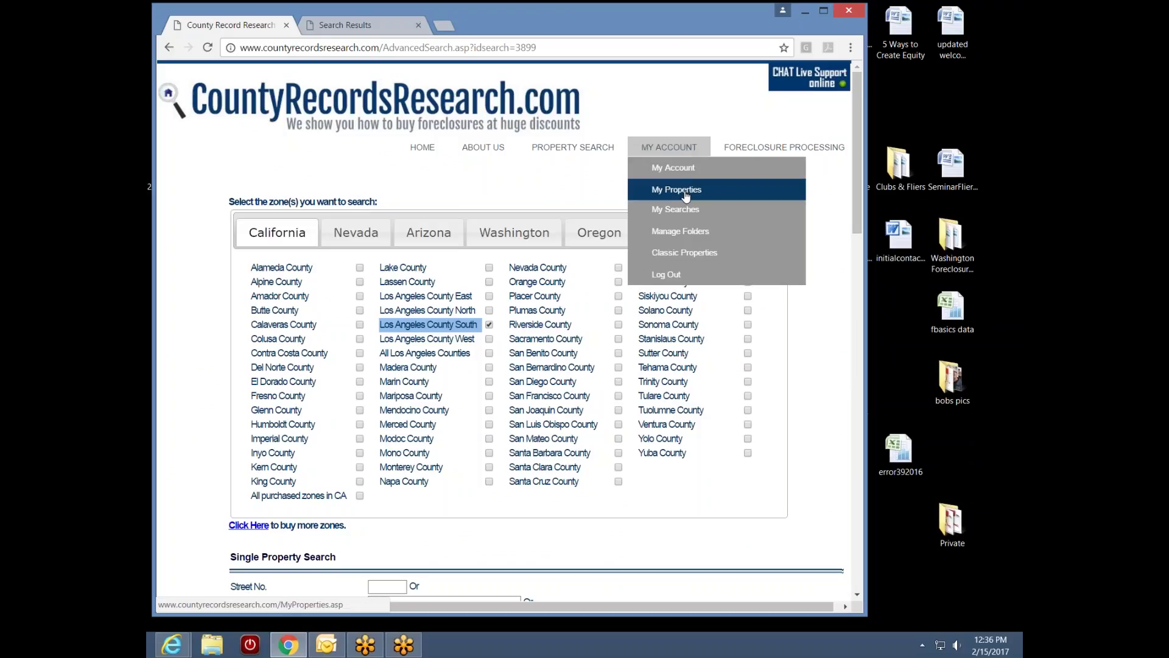
pyautogui.click(685, 233)
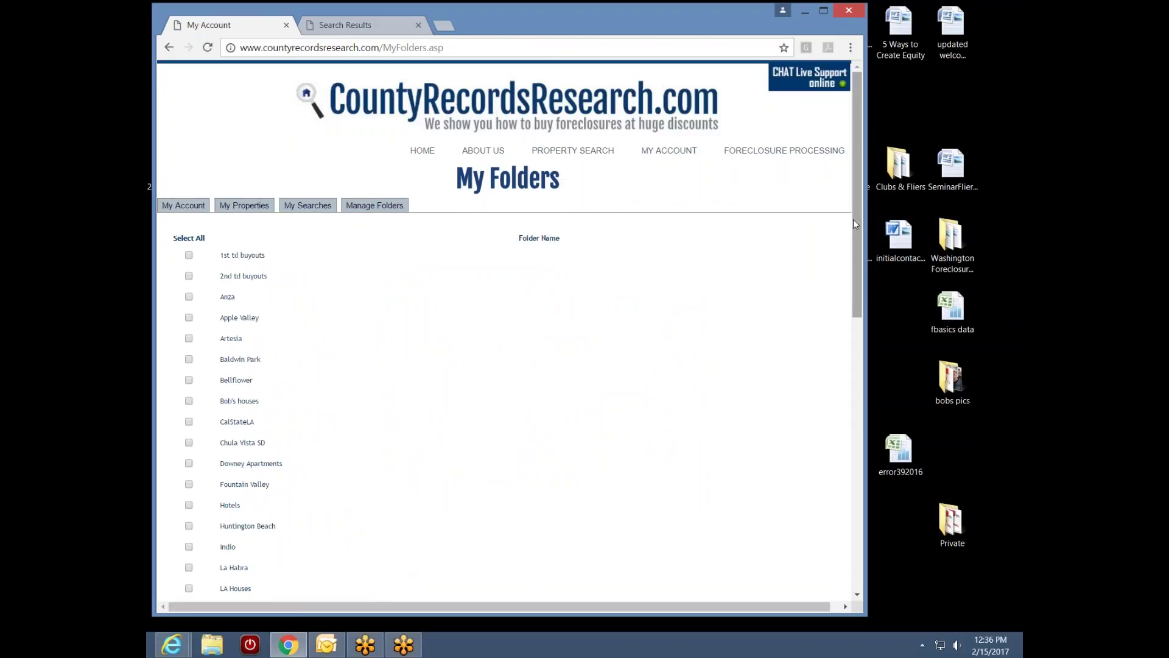
pyautogui.moveTo(853, 219); pyautogui.dragTo(822, 310)
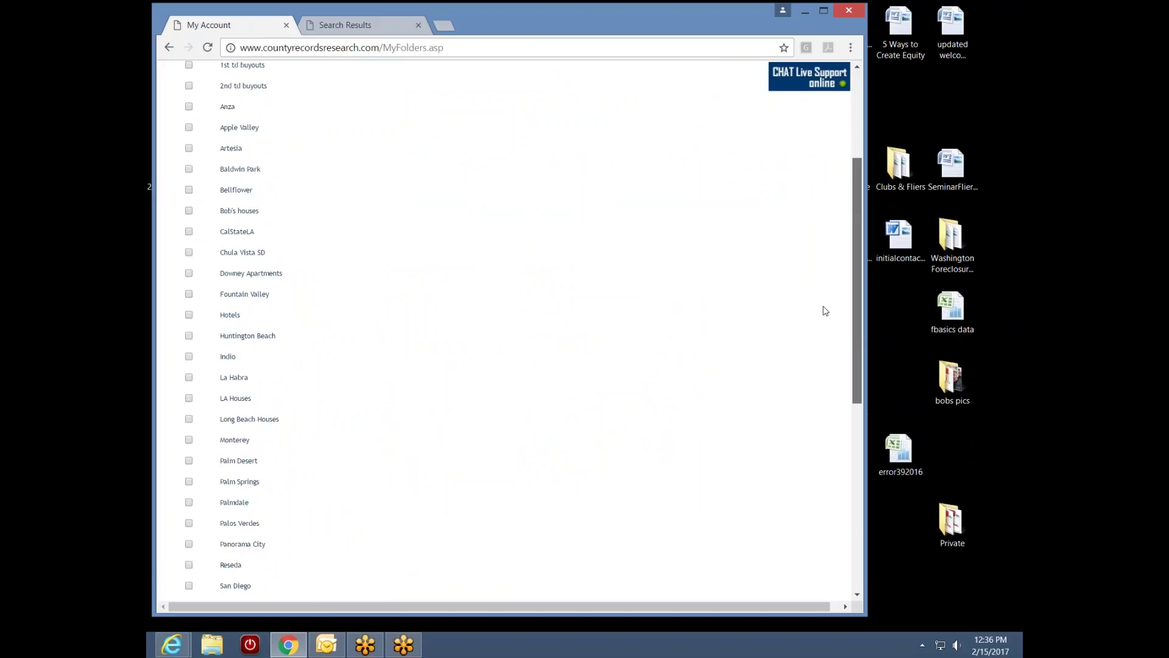
pyautogui.moveTo(826, 311); pyautogui.dragTo(843, 211)
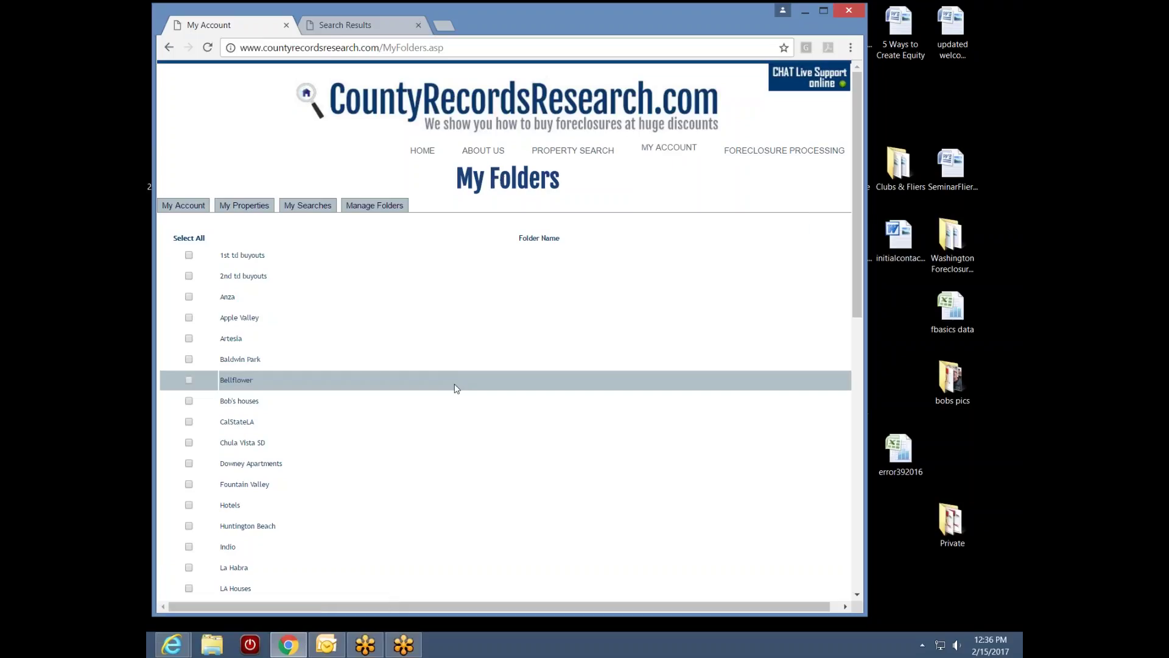
pyautogui.moveTo(858, 301); pyautogui.dragTo(407, 454)
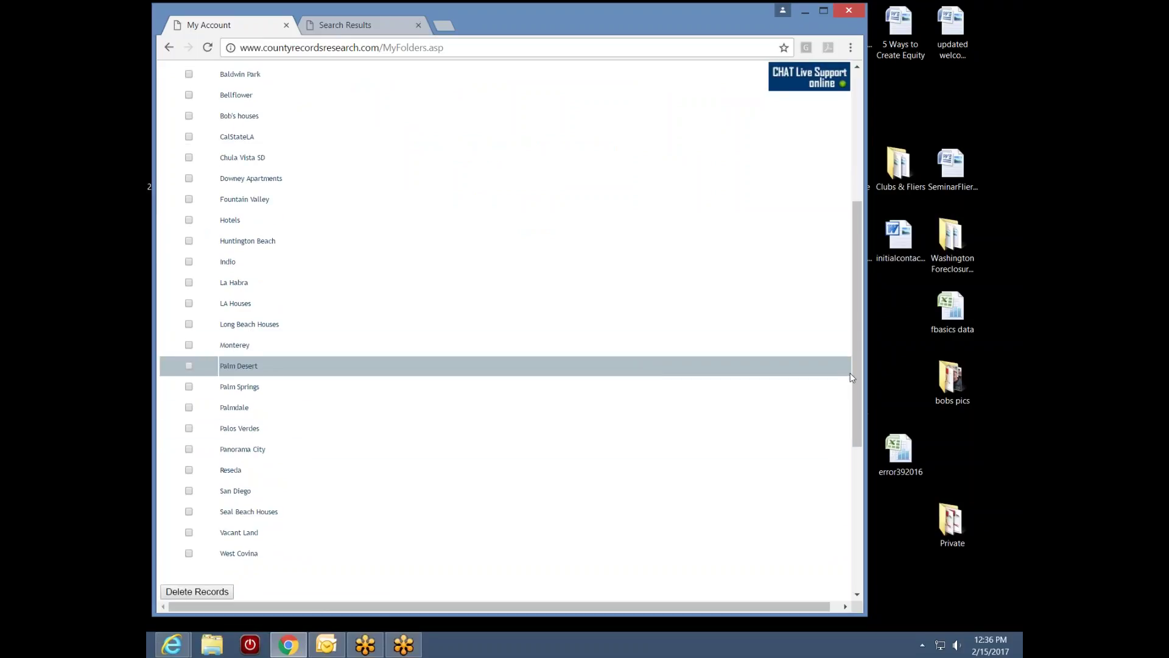
pyautogui.moveTo(855, 376); pyautogui.dragTo(807, 445)
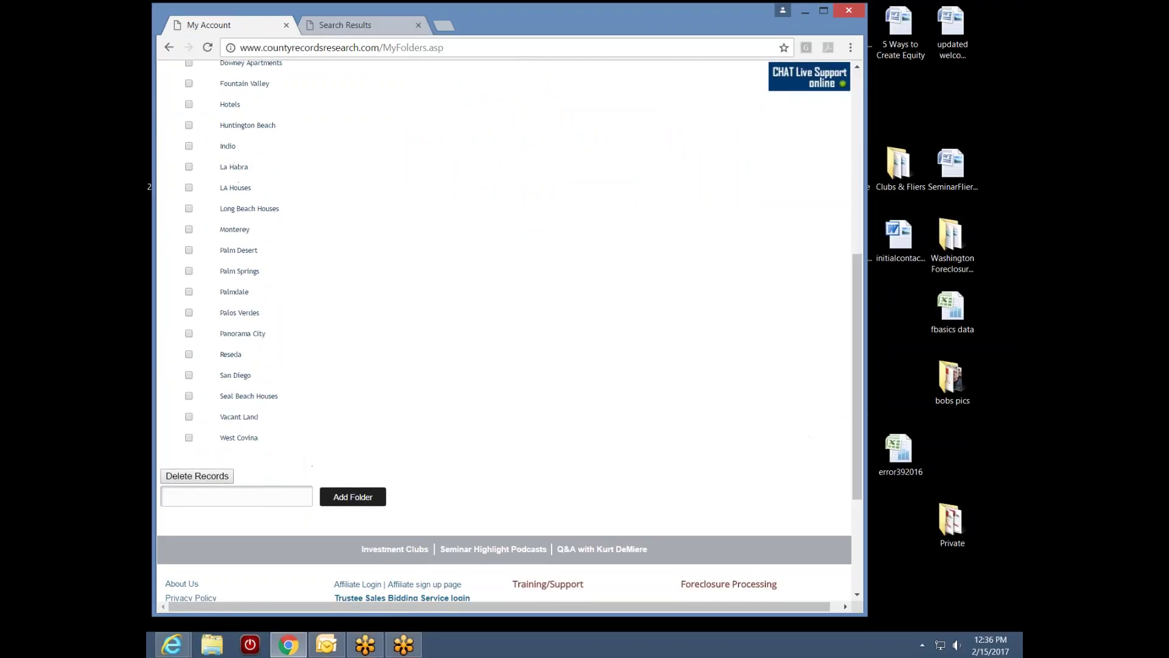
pyautogui.click(384, 500)
pyautogui.click(187, 501)
pyautogui.write('Naples')
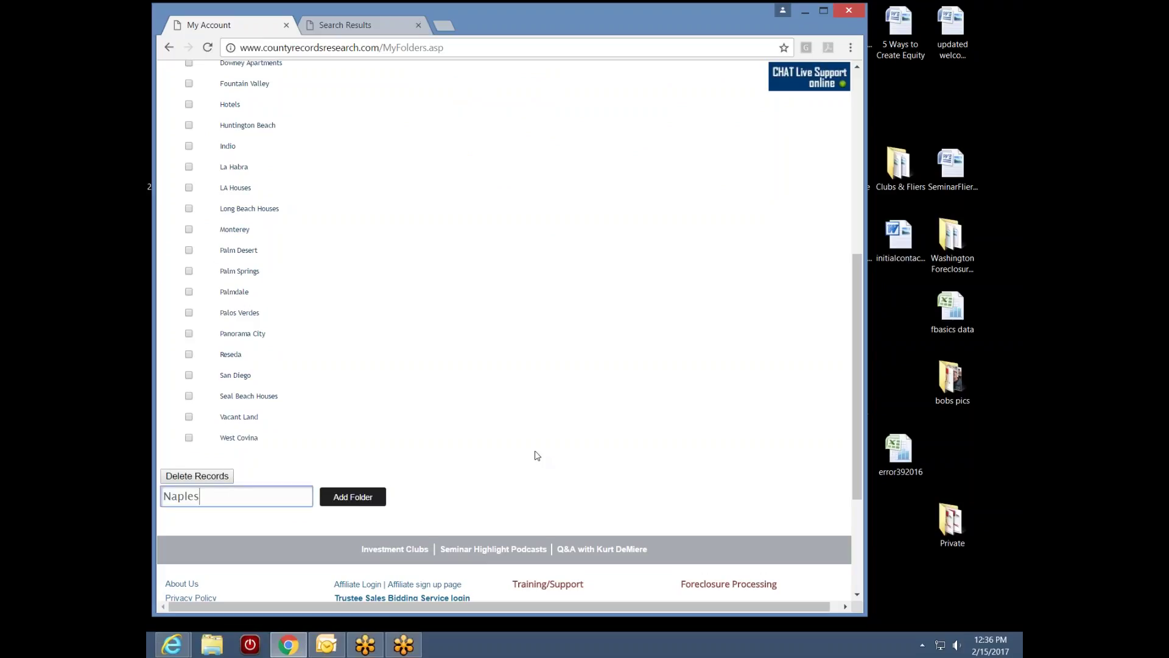
pyautogui.write(' Island')
pyautogui.click(364, 500)
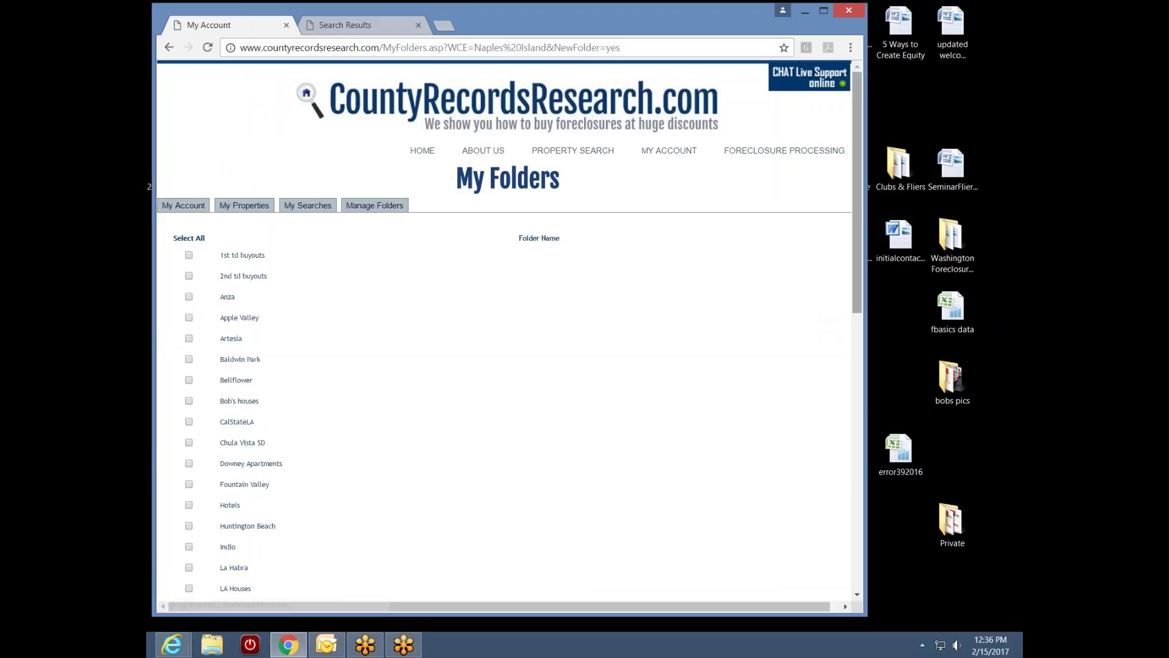
pyautogui.moveTo(857, 303); pyautogui.dragTo(812, 436)
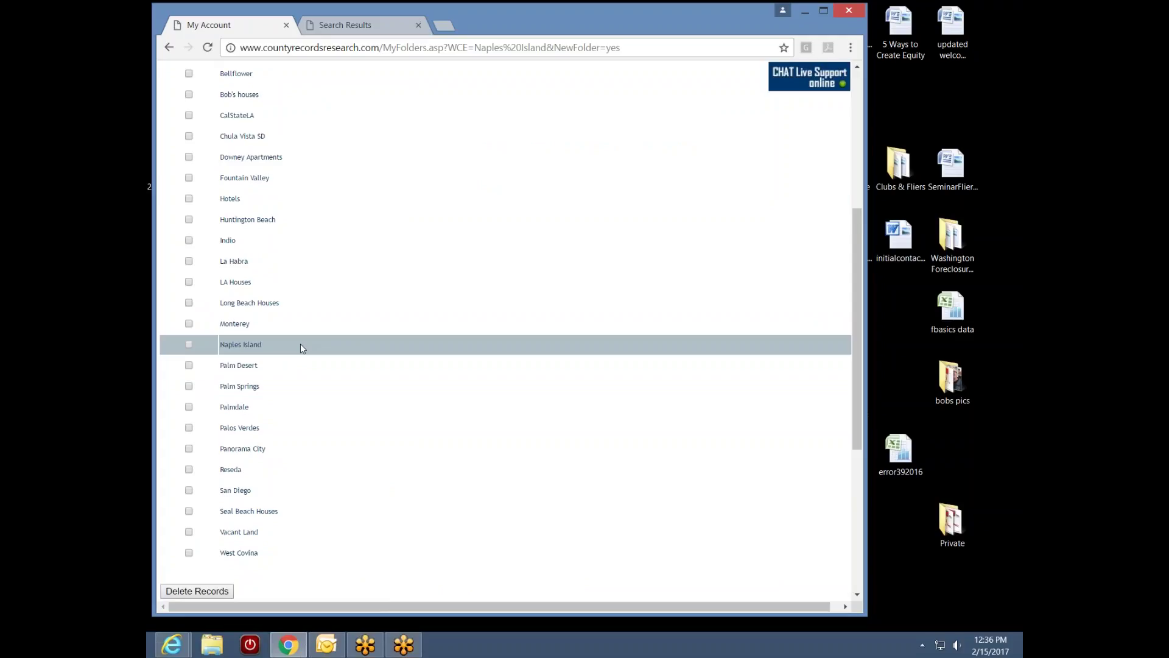
pyautogui.scroll(5, 854, 359)
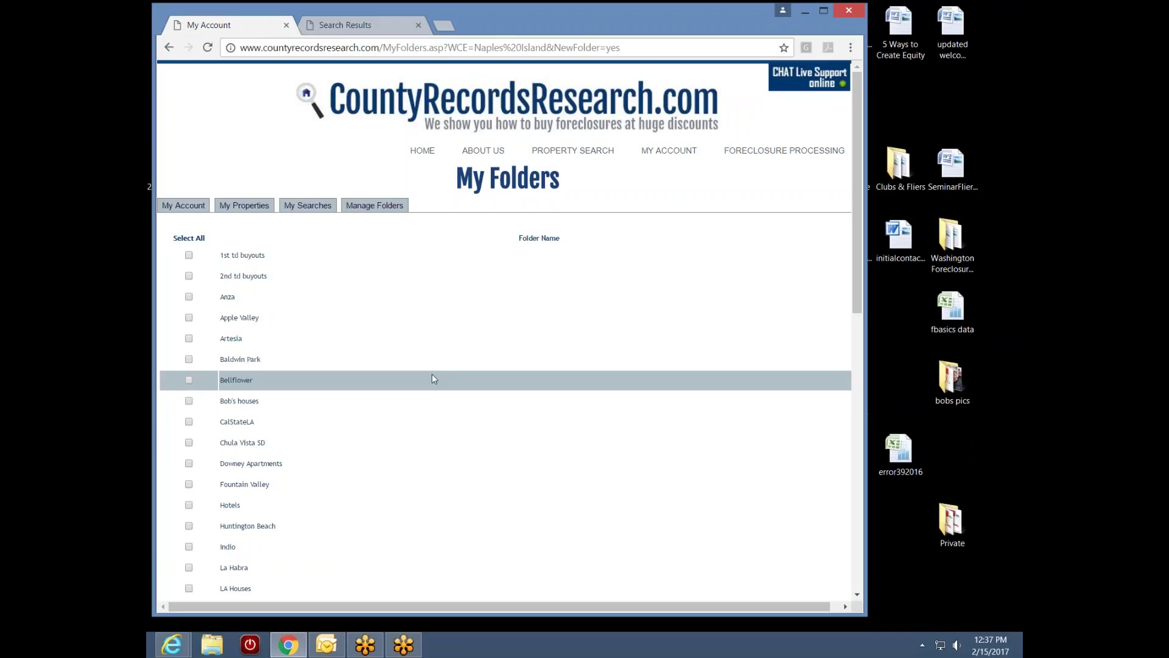
pyautogui.click(370, 27)
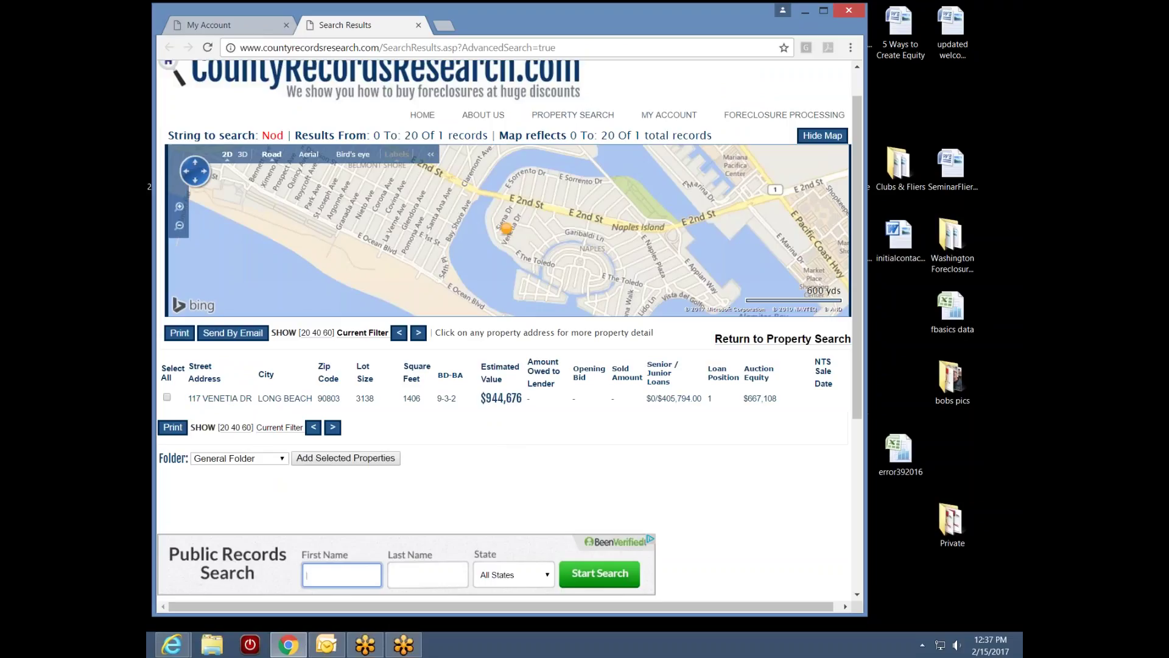
pyautogui.click(225, 400)
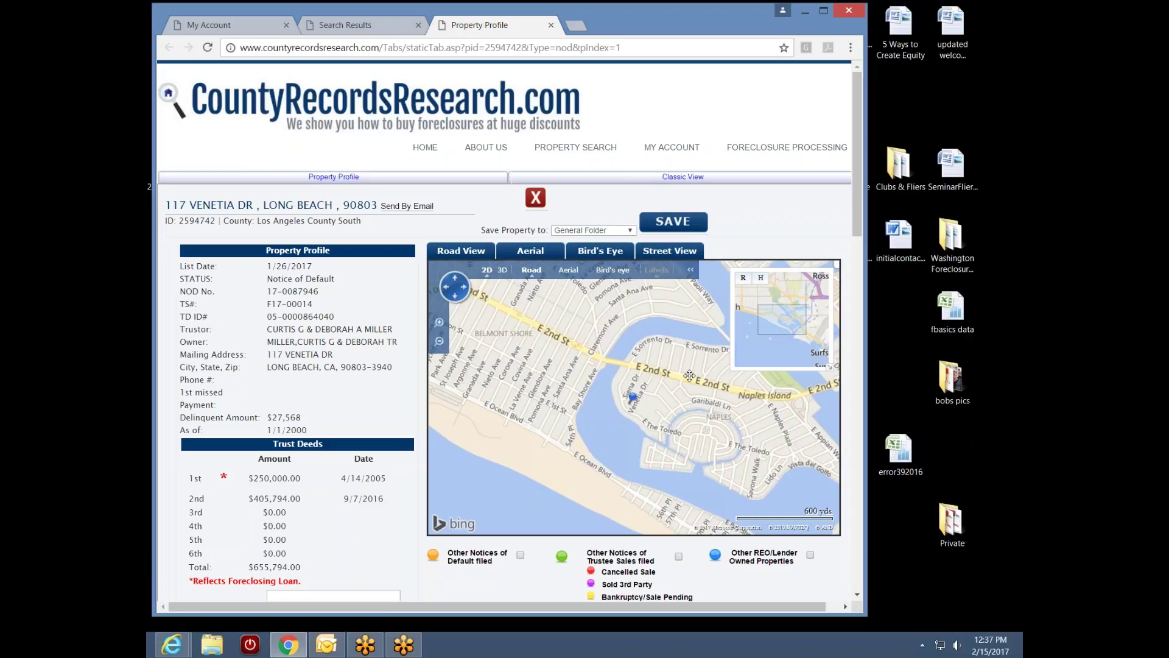
pyautogui.click(631, 232)
pyautogui.moveTo(632, 266); pyautogui.dragTo(630, 327)
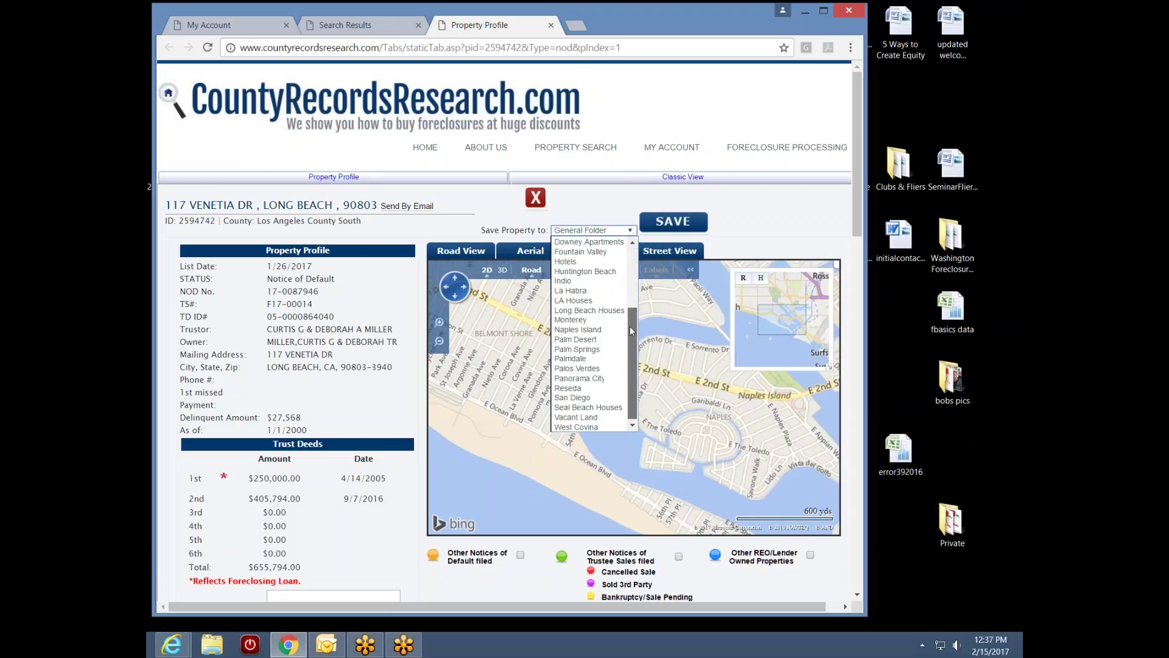
pyautogui.click(608, 331)
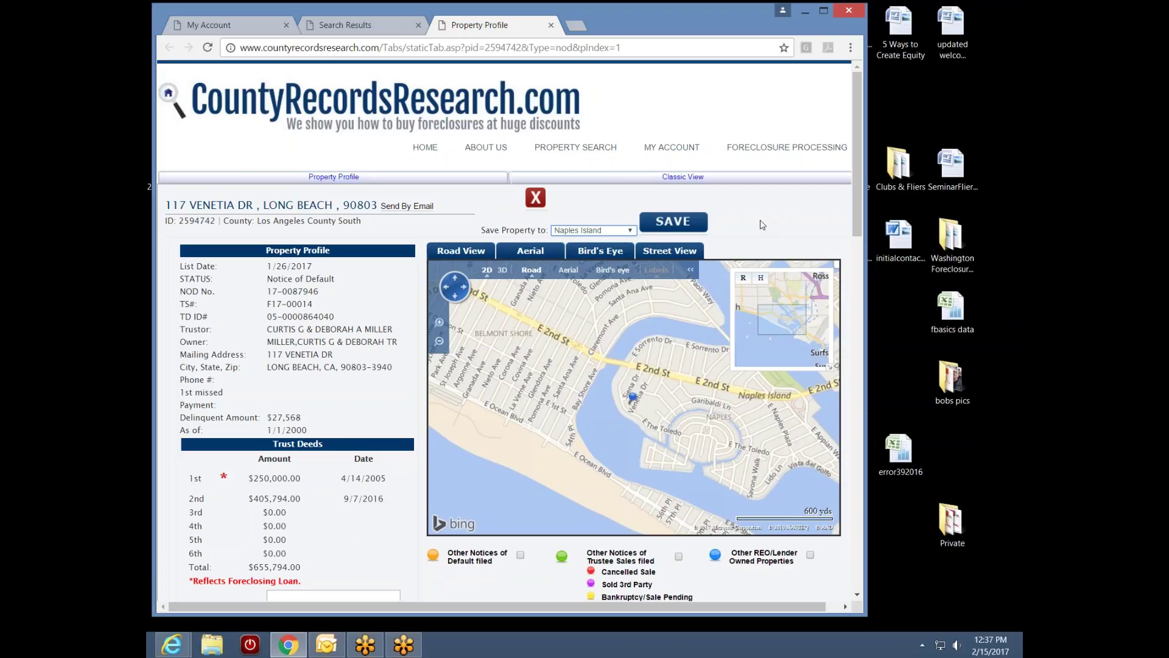
pyautogui.click(705, 220)
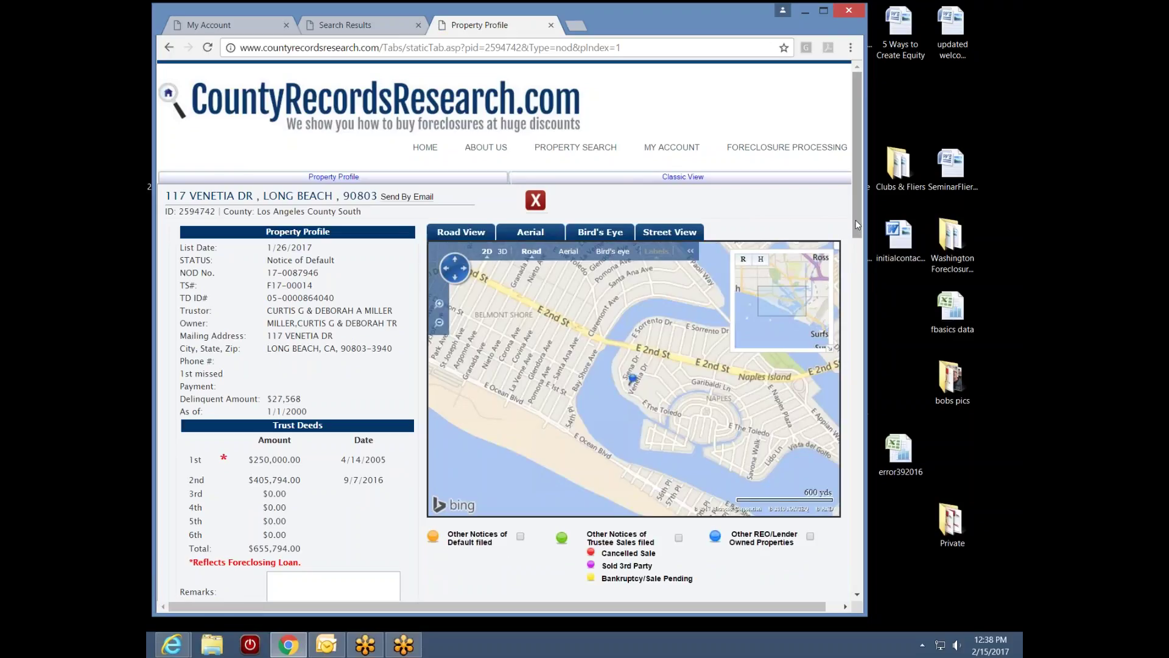
# Scroll through the saved property's profile, then close it
pyautogui.moveTo(857, 220); pyautogui.dragTo(835, 408)
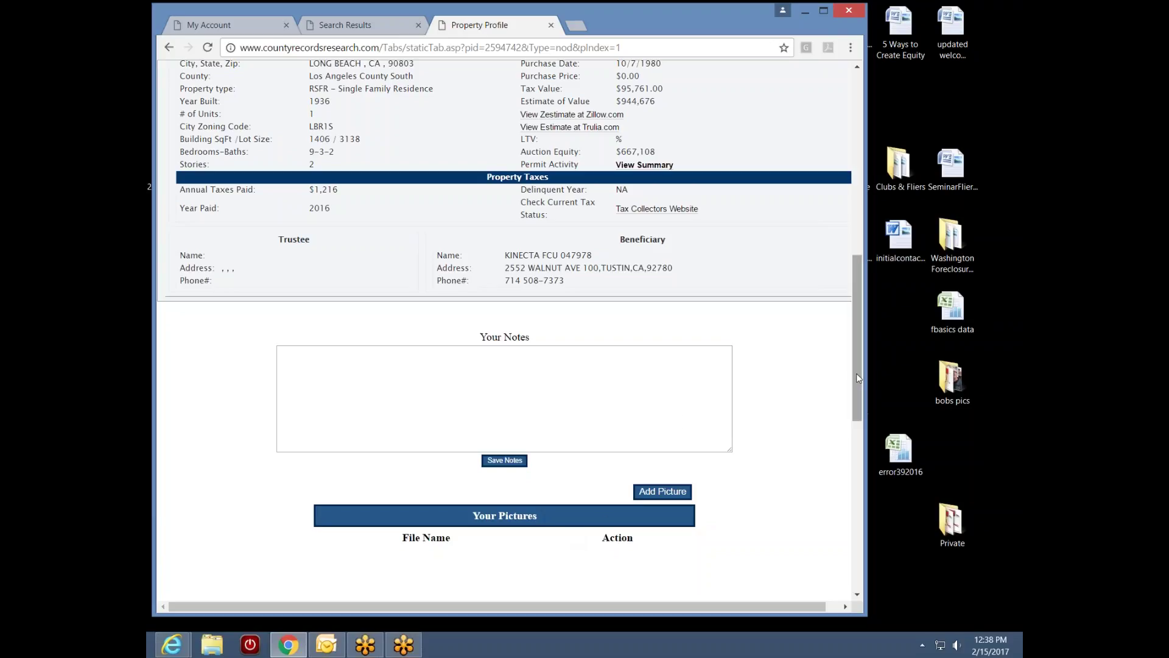
pyautogui.moveTo(854, 382); pyautogui.dragTo(883, 244)
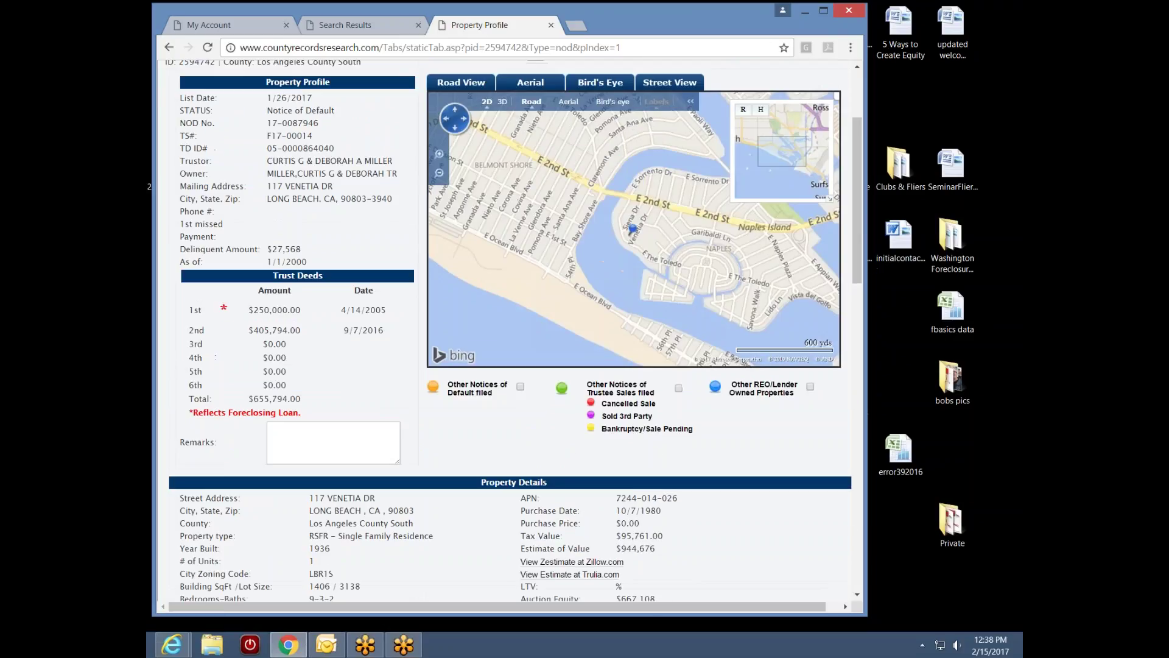
pyautogui.click(551, 25)
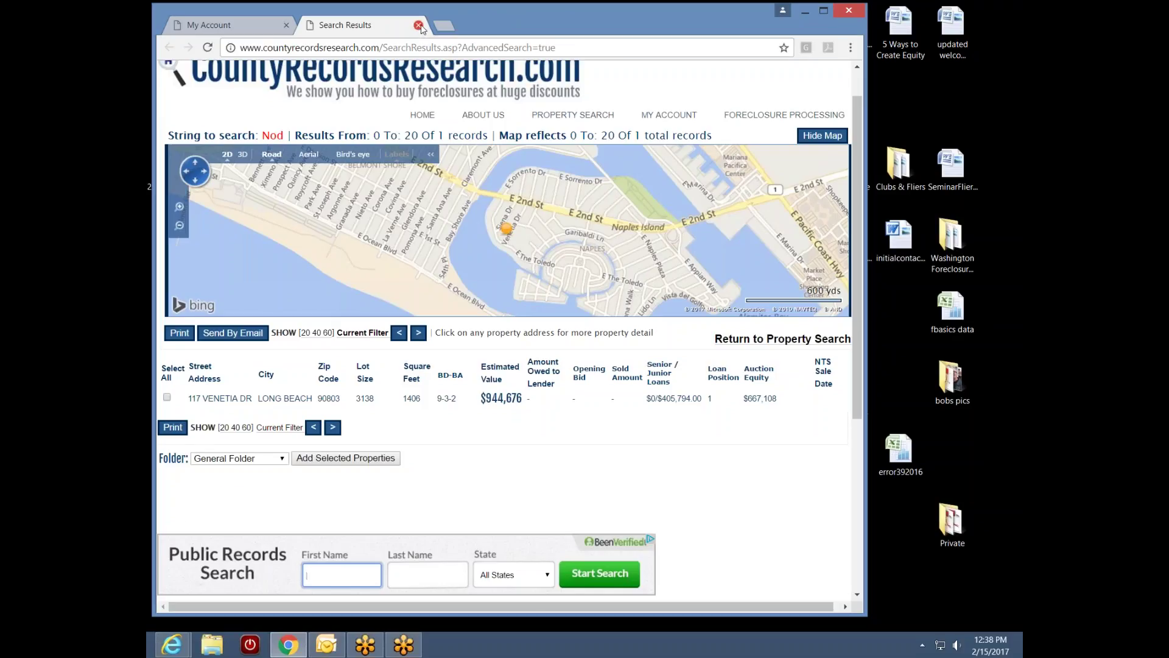
# Close the search results and reopen NaplesBelmontNODpoly from My Account > My Searches
pyautogui.click(419, 26)
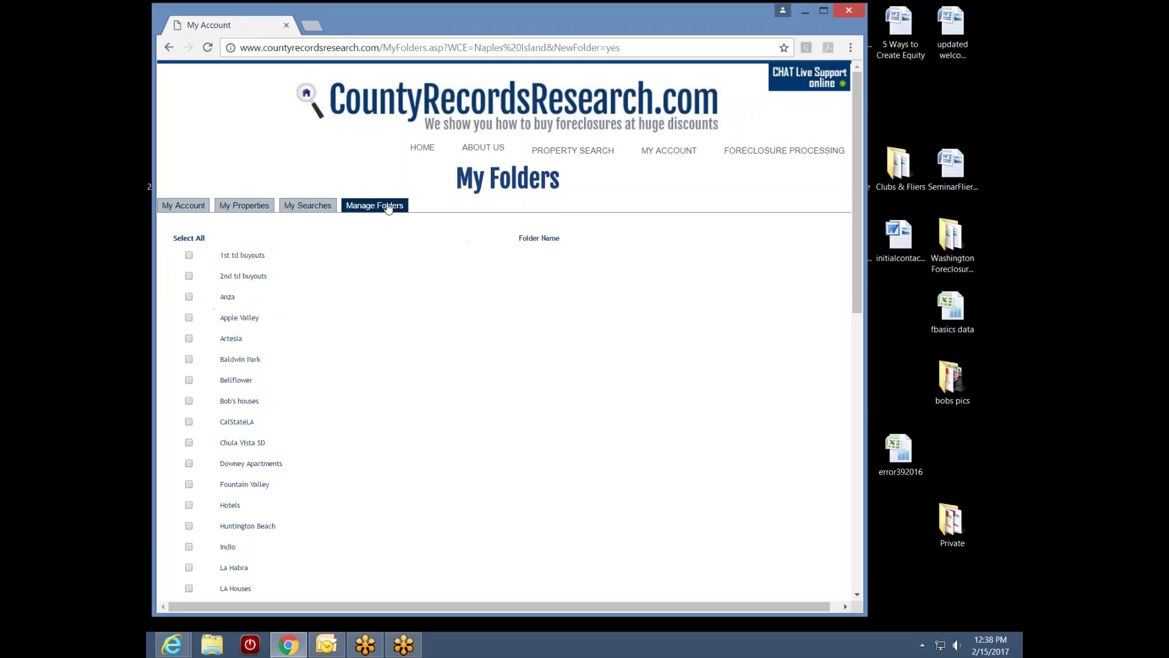
pyautogui.moveTo(667, 151)
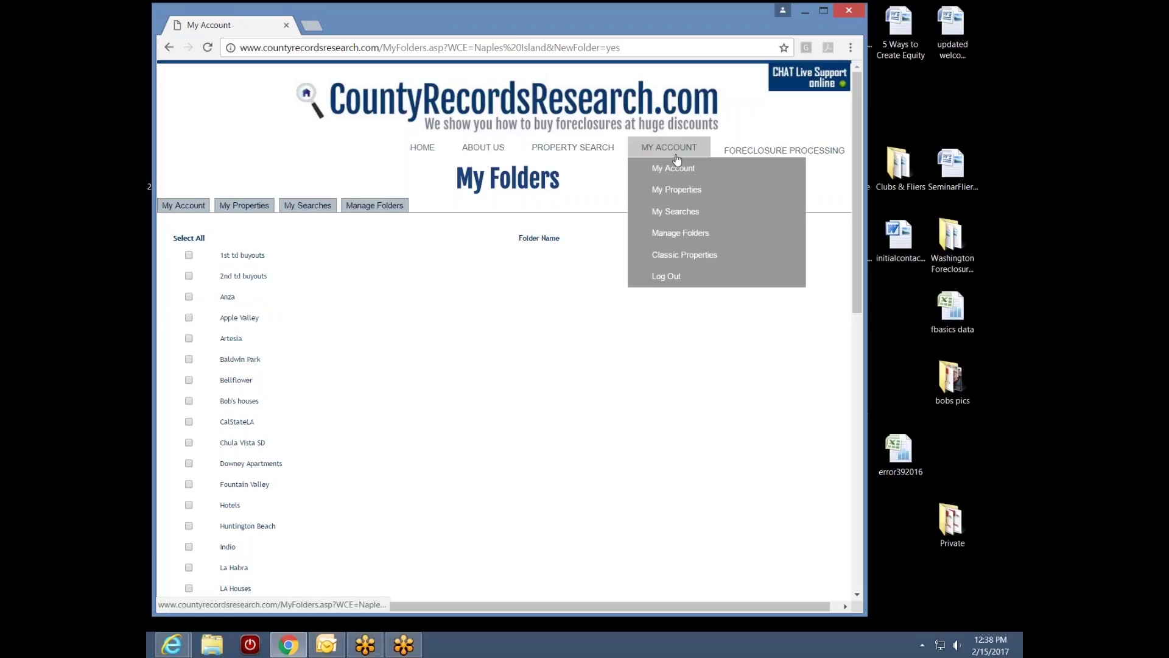
pyautogui.click(691, 213)
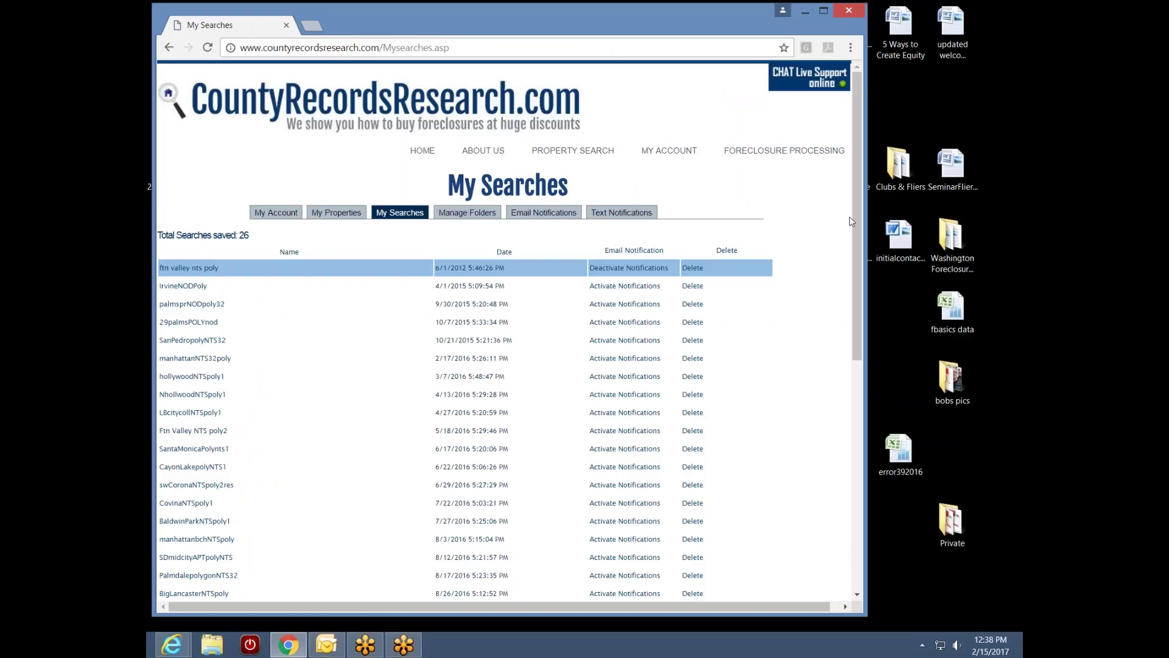
pyautogui.moveTo(859, 213); pyautogui.dragTo(838, 392)
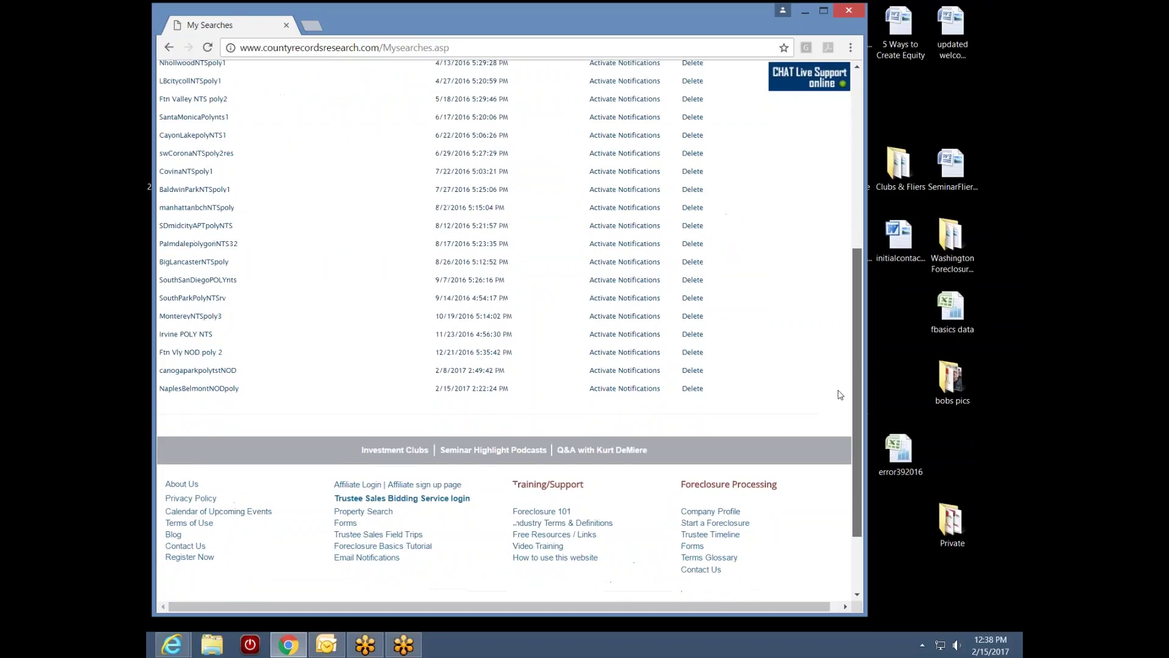
pyautogui.click(207, 390)
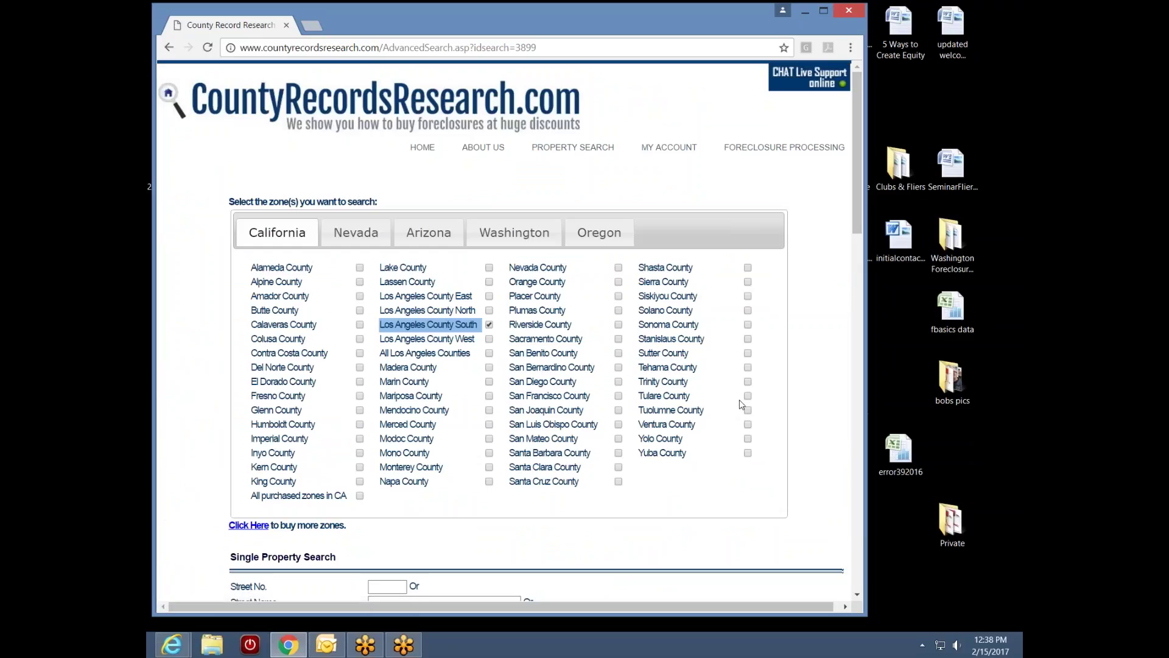
# Select Upcoming Trustee's Sales under General Property Search, with auction dates 2/15/2017–3/01/2017
pyautogui.moveTo(741, 400)
pyautogui.moveTo(853, 226); pyautogui.dragTo(829, 407)
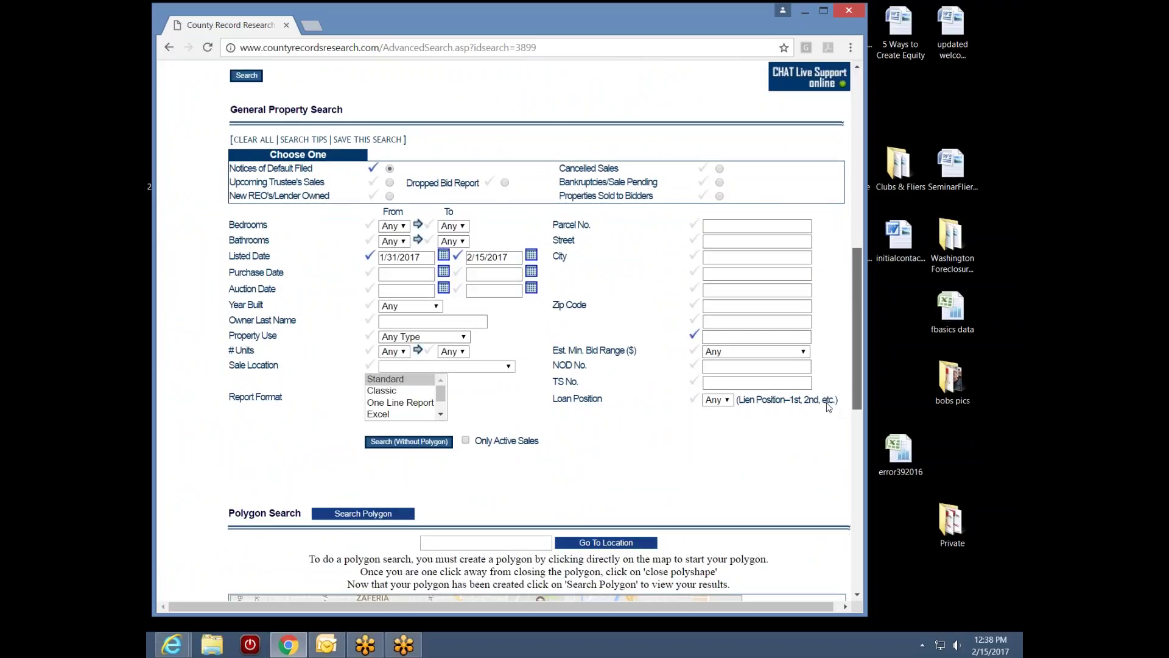
pyautogui.scroll(-6, 829, 406)
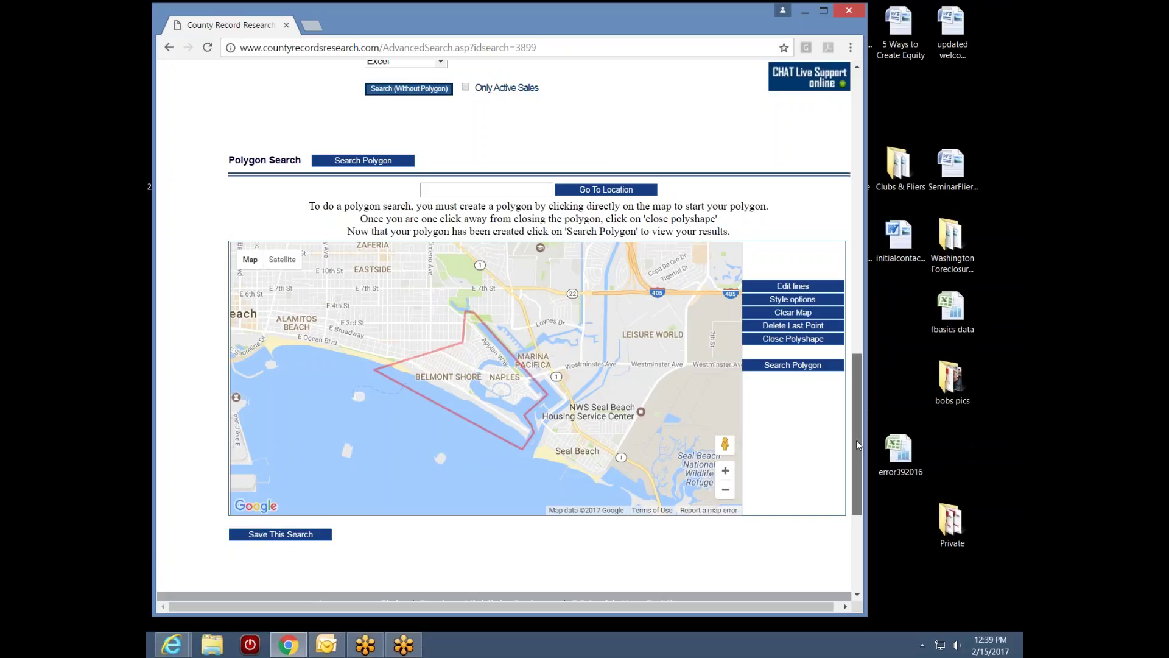
pyautogui.moveTo(858, 440); pyautogui.dragTo(858, 440)
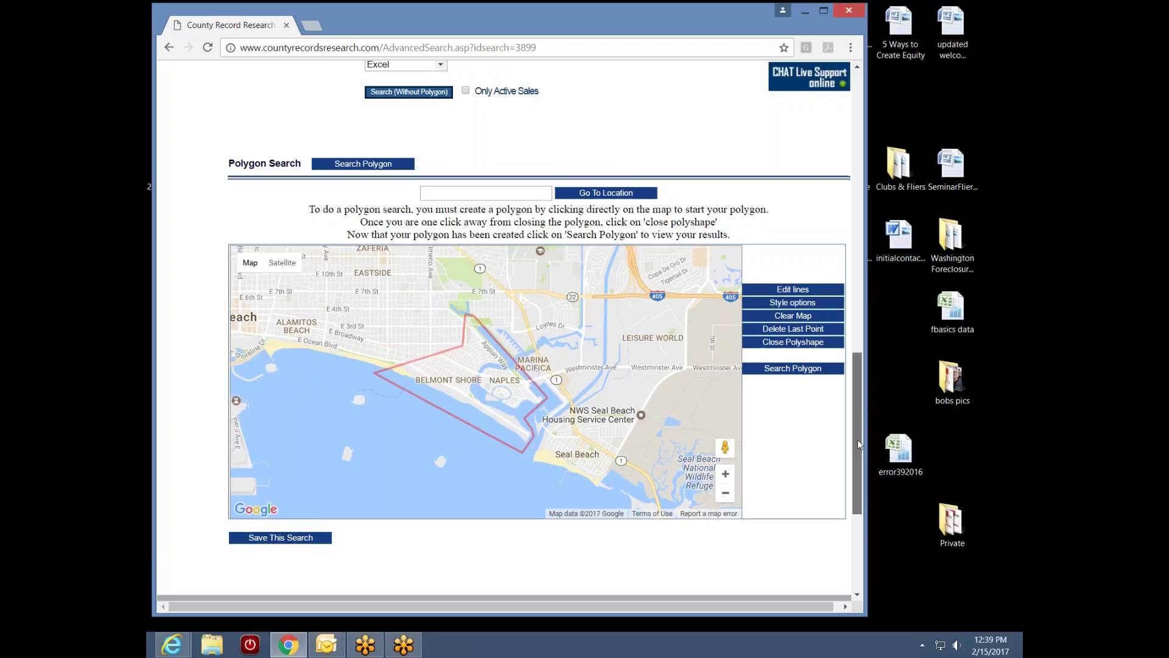
pyautogui.moveTo(858, 440); pyautogui.dragTo(876, 319)
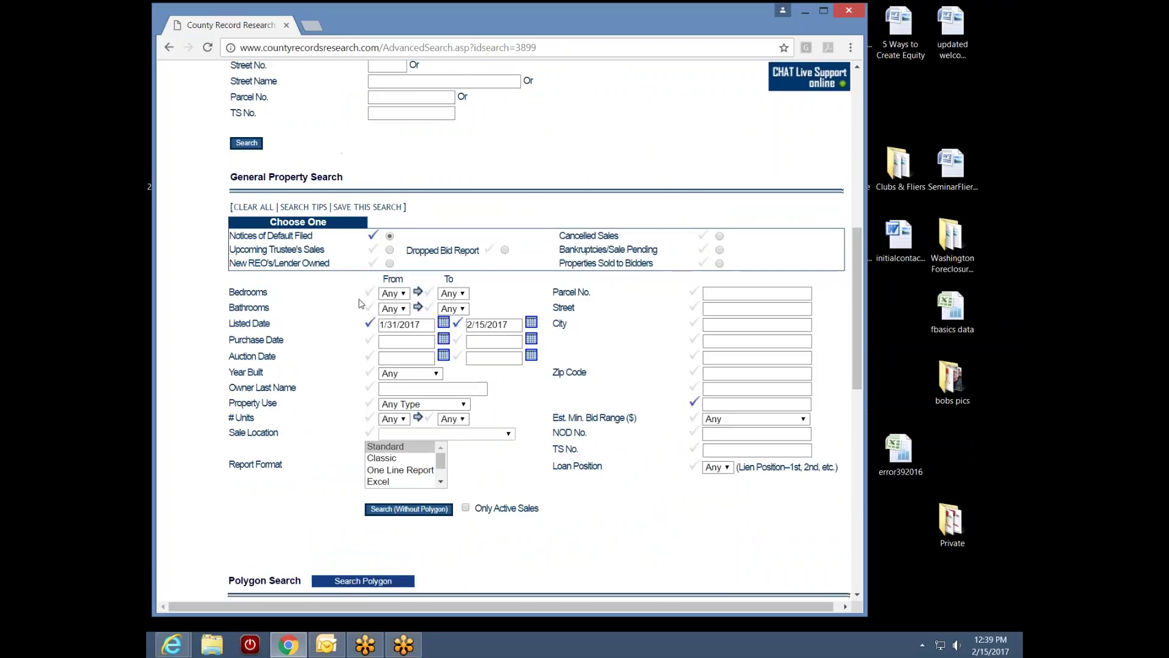
pyautogui.click(390, 249)
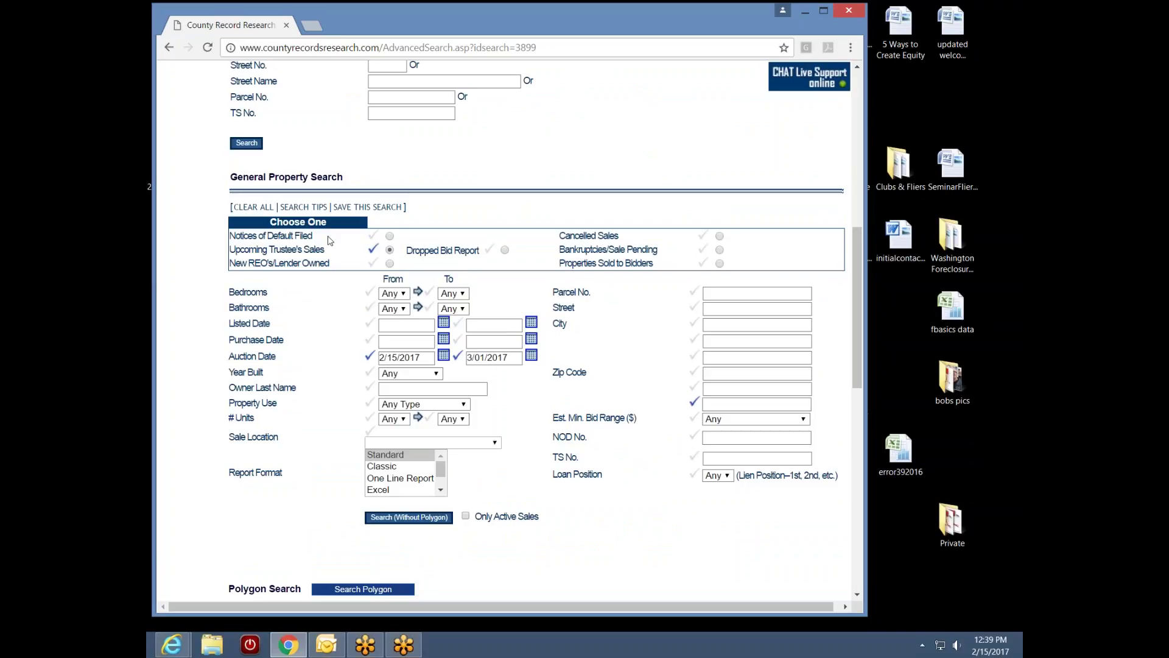
# Start saving the Upcoming Trustee's Sales search and enter the name 'NaplesBelmontNTSpoly'
pyautogui.click(367, 207)
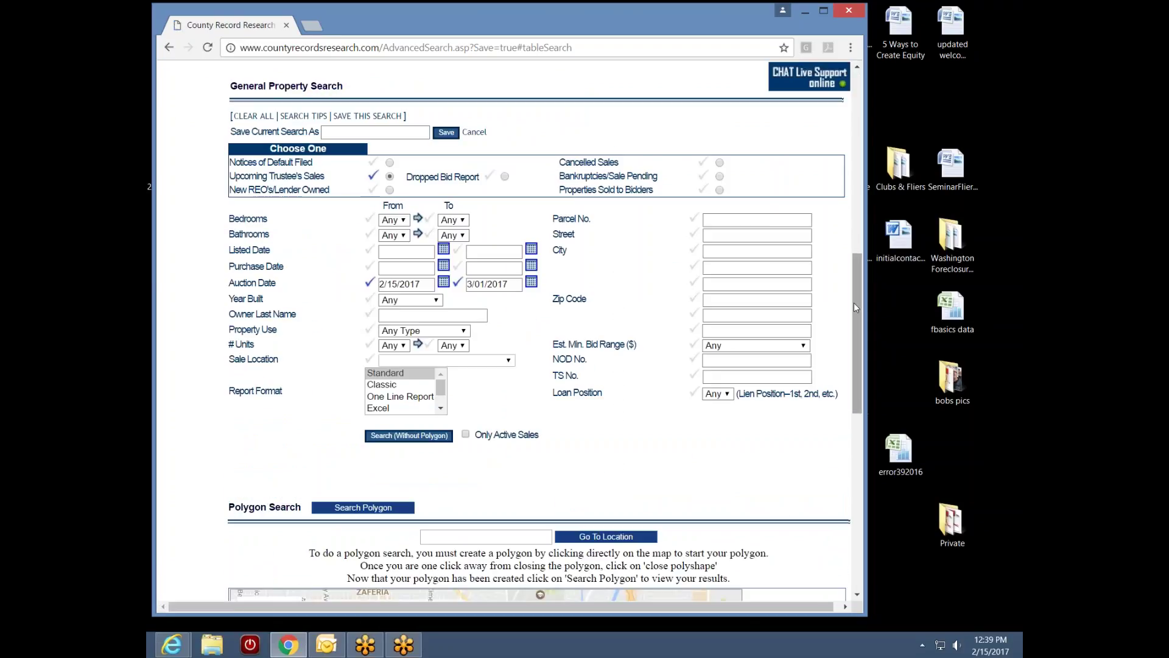
pyautogui.moveTo(859, 305); pyautogui.dragTo(836, 265)
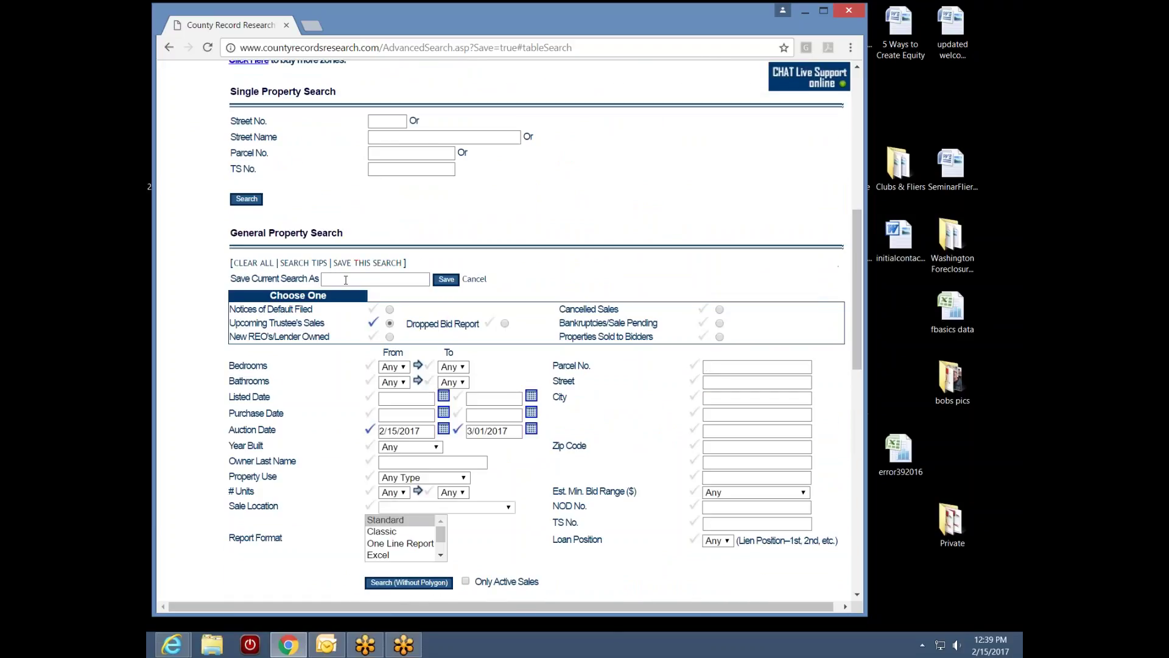
pyautogui.click(346, 280)
pyautogui.write('NaplesBelmontNTSpoly')
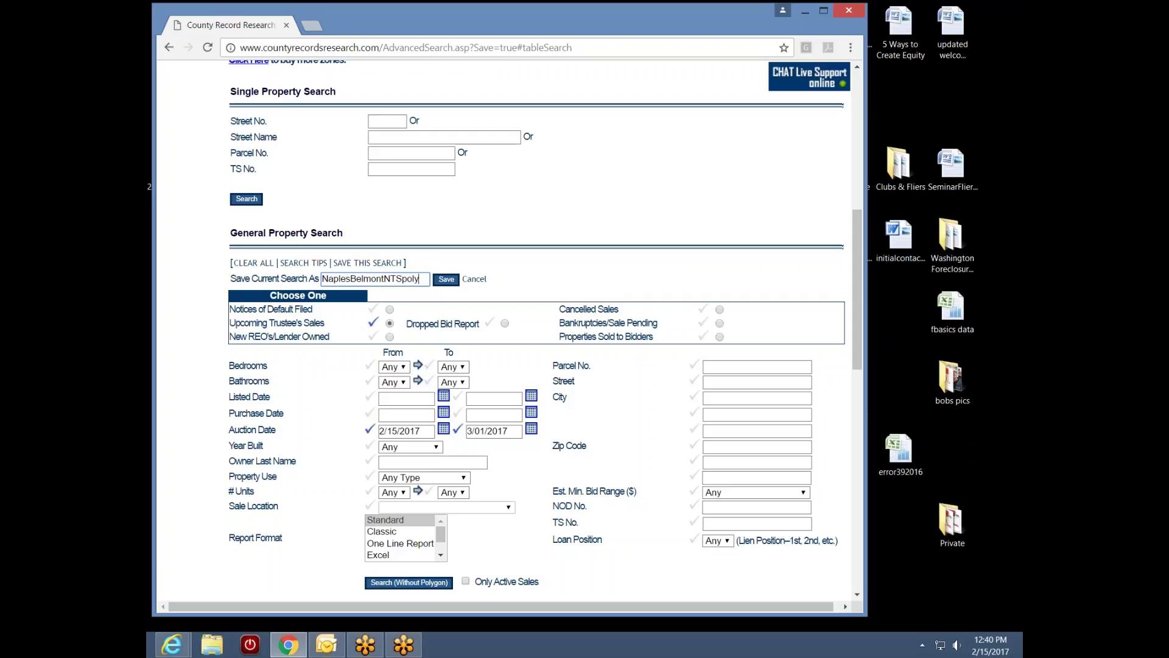
# Save the search as NaplesBelmontNTSpoly, bringing up the 27-entry My Searches list
pyautogui.click(446, 282)
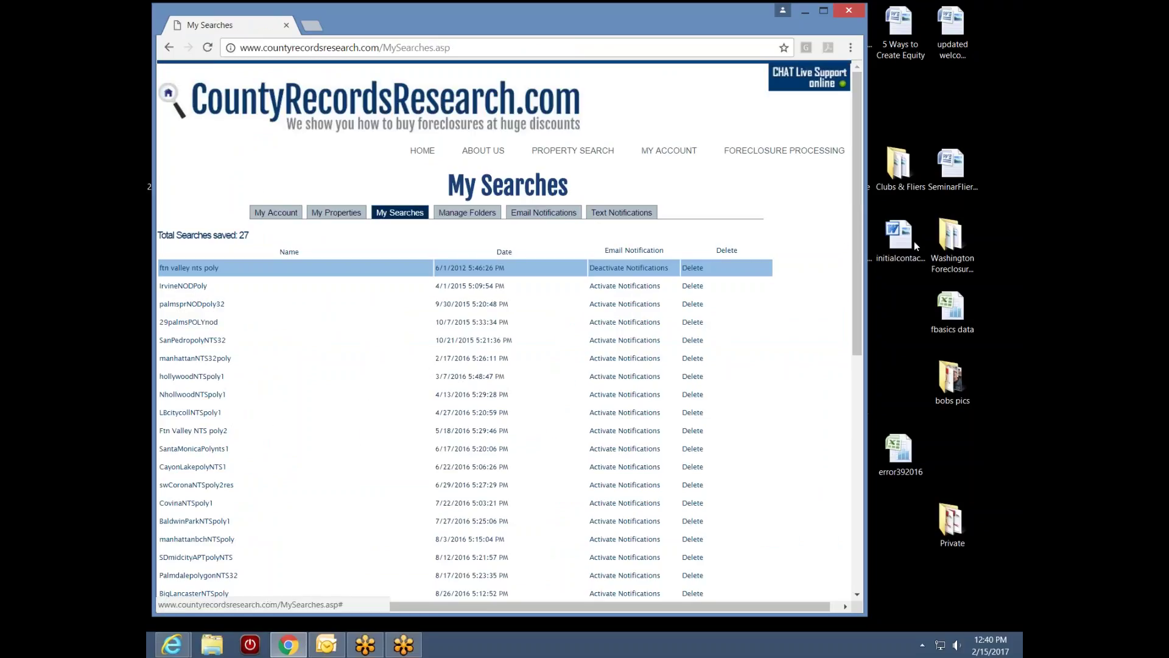
pyautogui.scroll(-8, 856, 236)
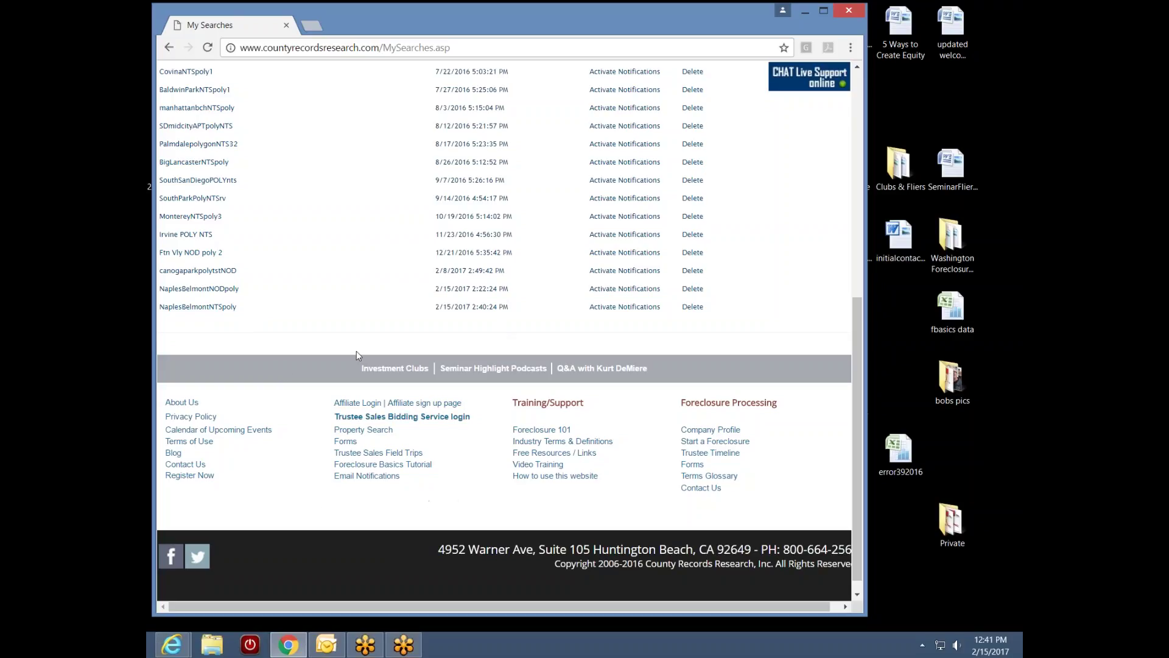
# Activate notifications on the NaplesBelmontNTSpoly row, then on the NaplesBelmontNODpoly row
pyautogui.click(628, 307)
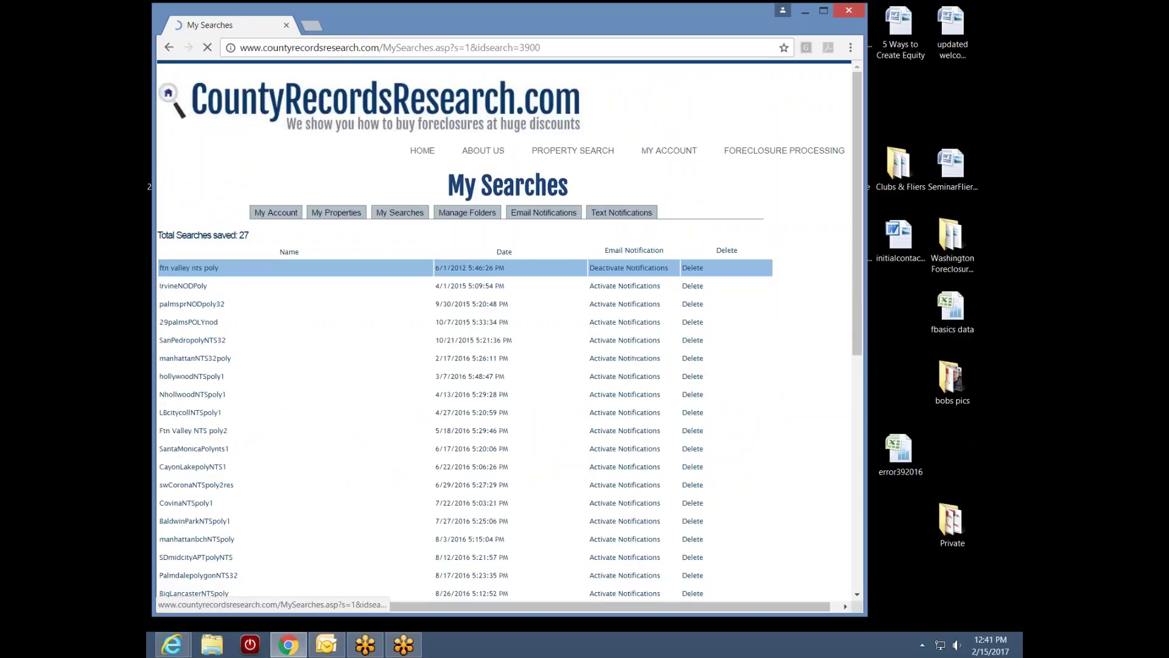
pyautogui.moveTo(857, 306); pyautogui.dragTo(831, 467)
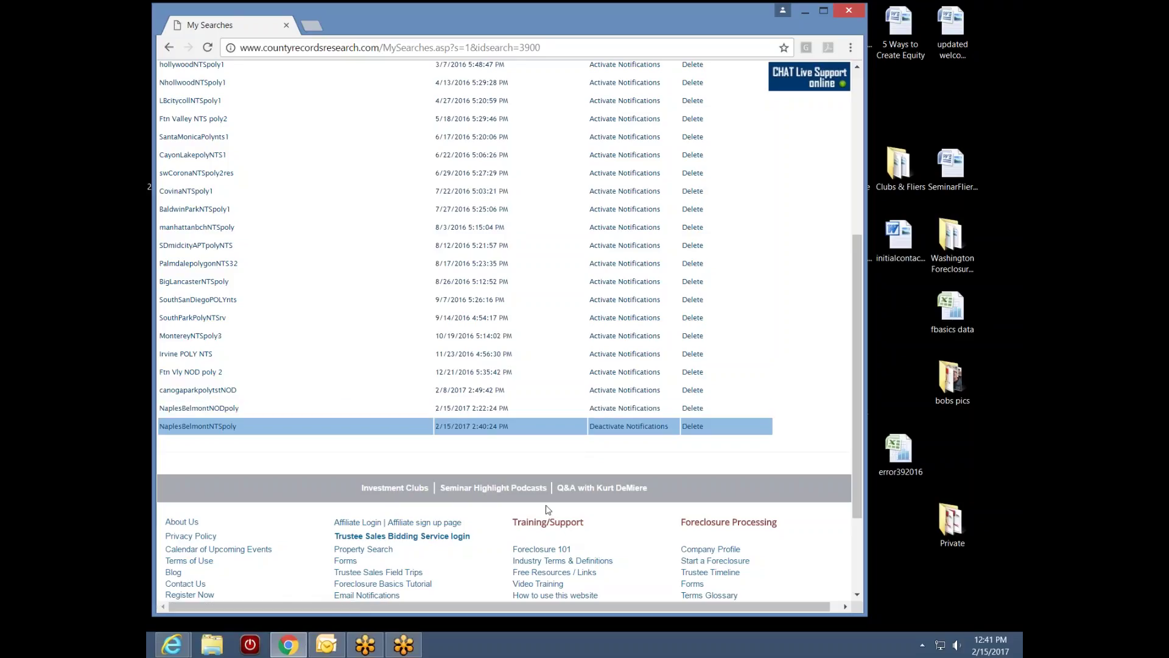
pyautogui.click(624, 408)
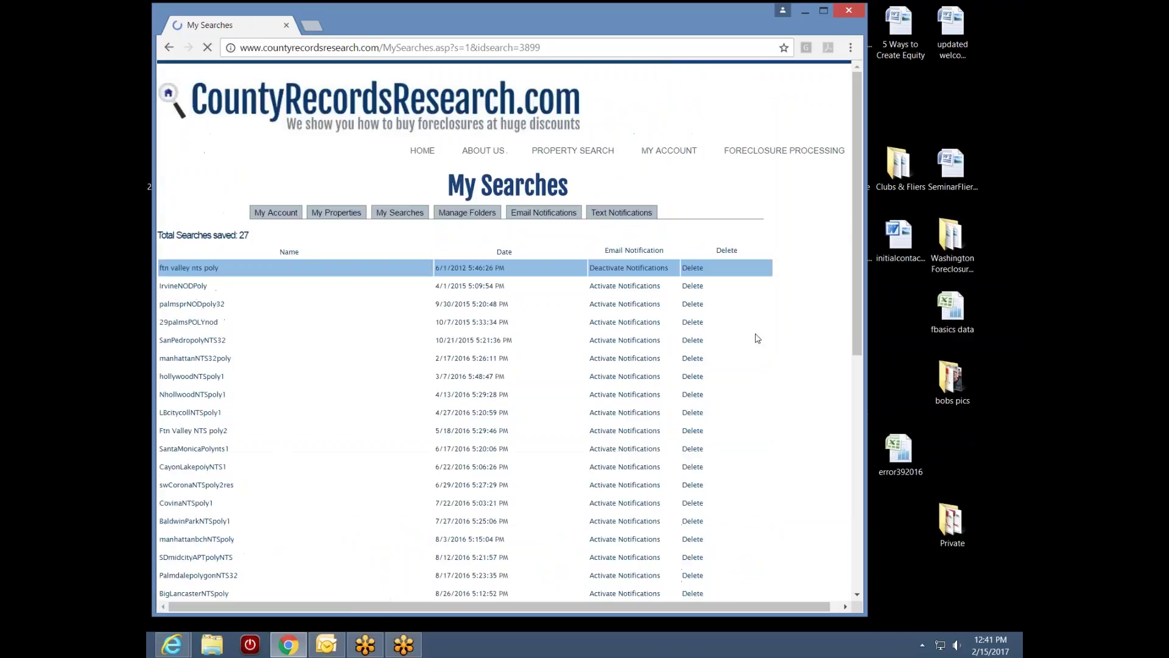
pyautogui.scroll(-3, 858, 325)
pyautogui.scroll(-3, 859, 427)
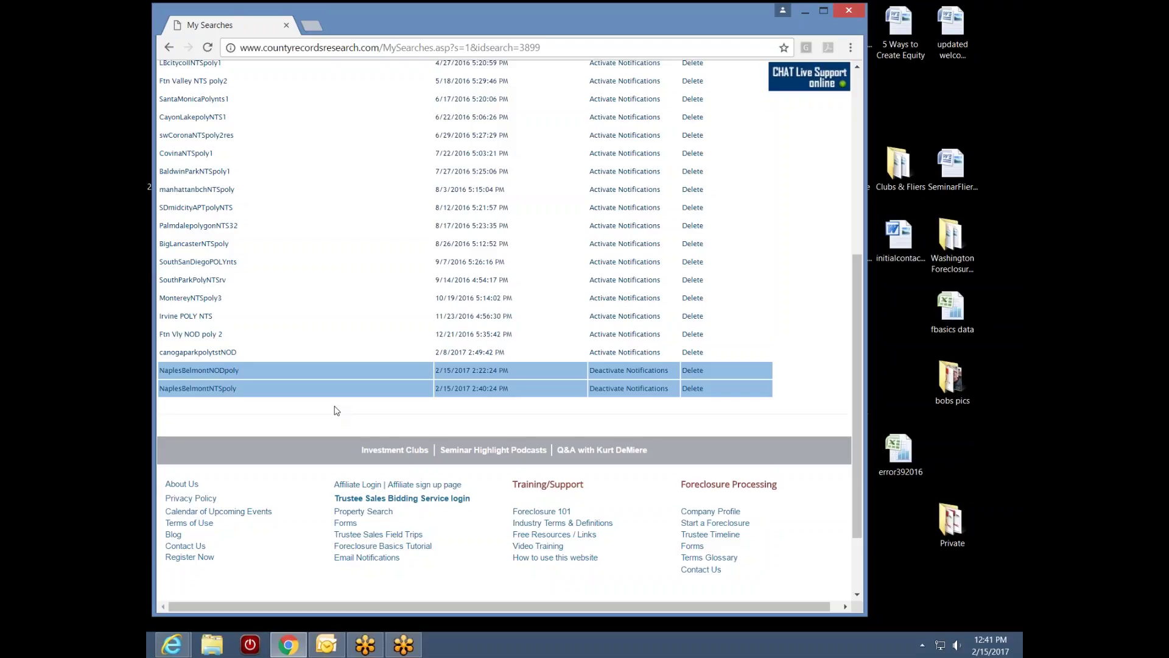
# In Outlook, fetch new mail, read and close the CRR Property Profile email, then open CRR Emails
pyautogui.click(326, 644)
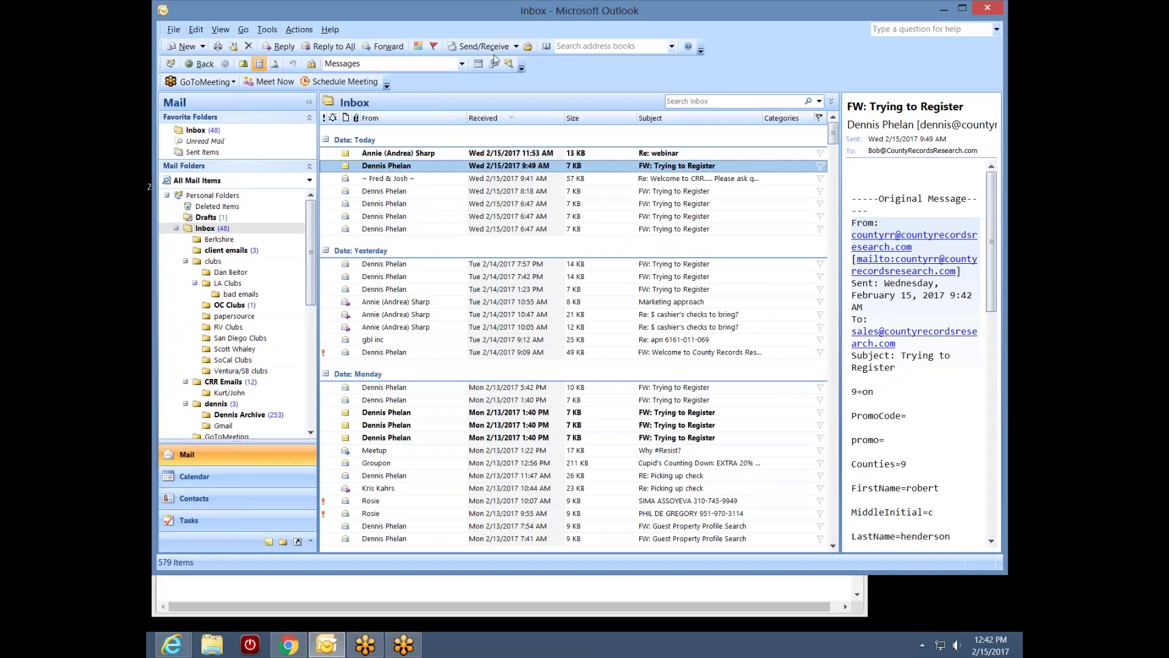
pyautogui.click(488, 48)
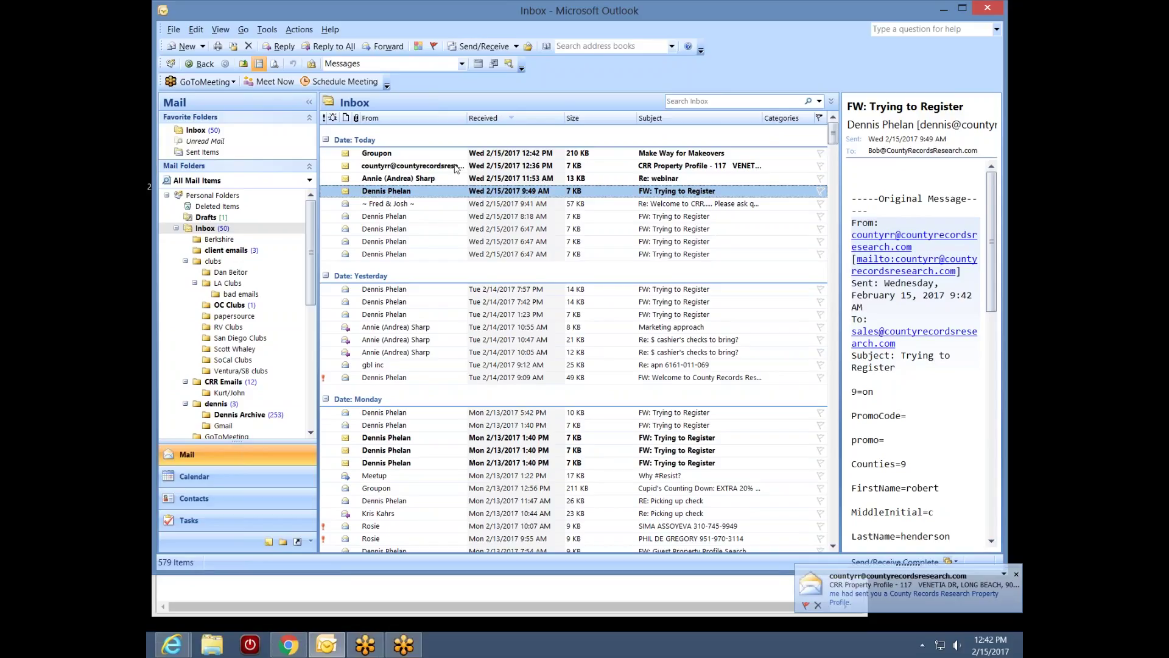
pyautogui.doubleClick(453, 167)
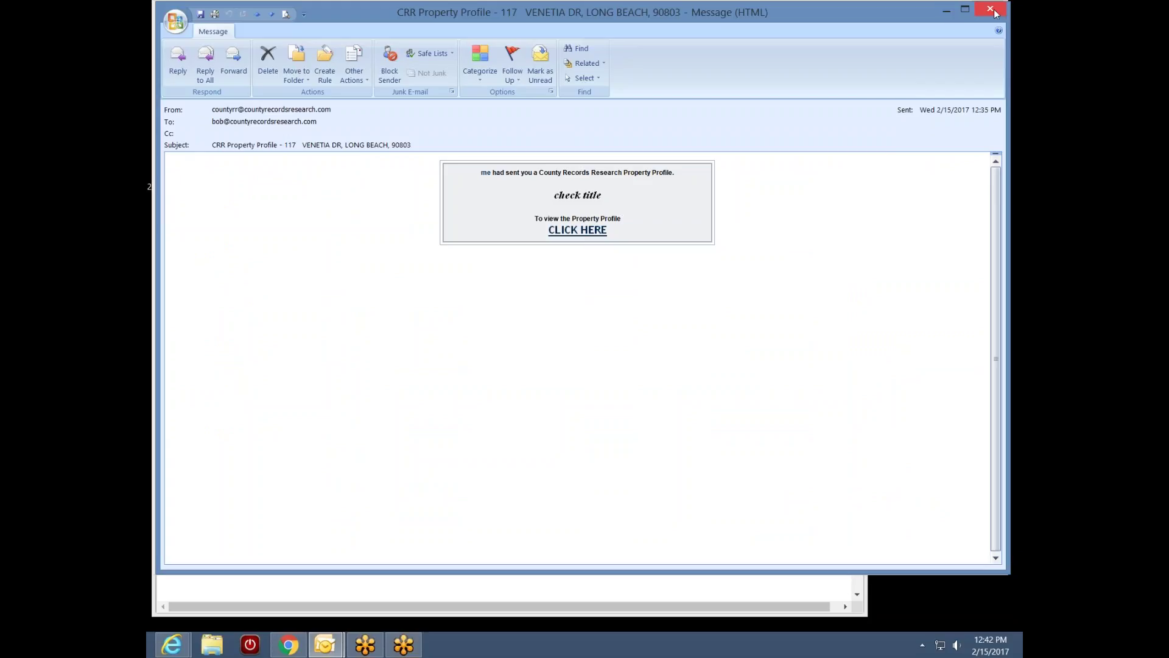
pyautogui.click(1005, 9)
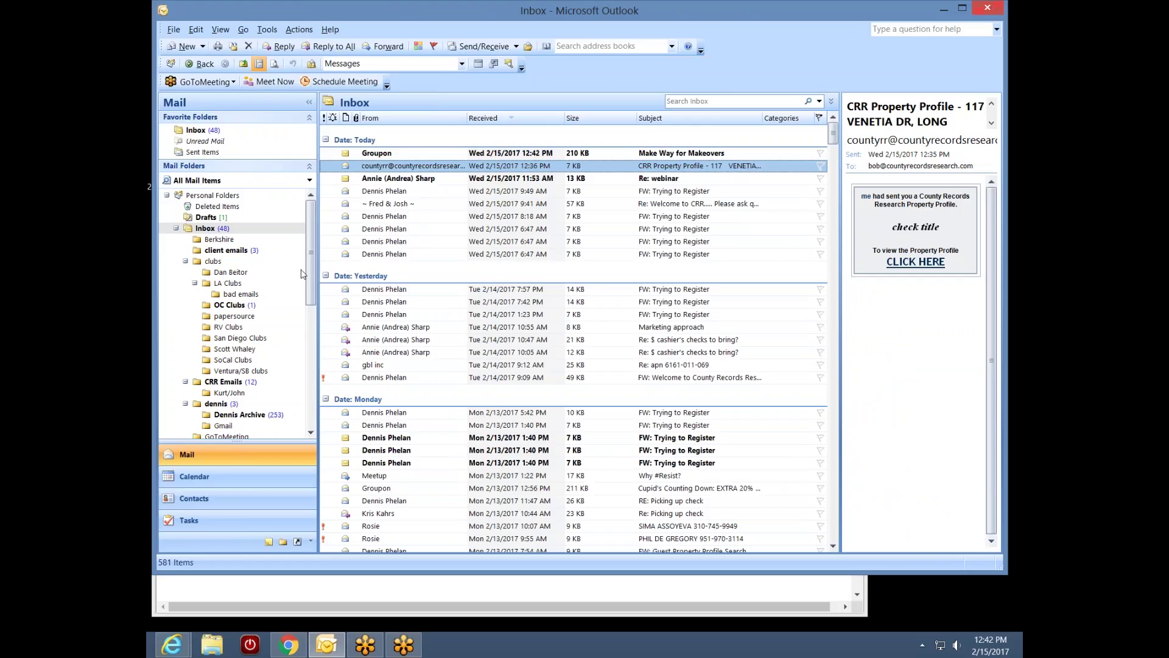
pyautogui.scroll(-3, 308, 274)
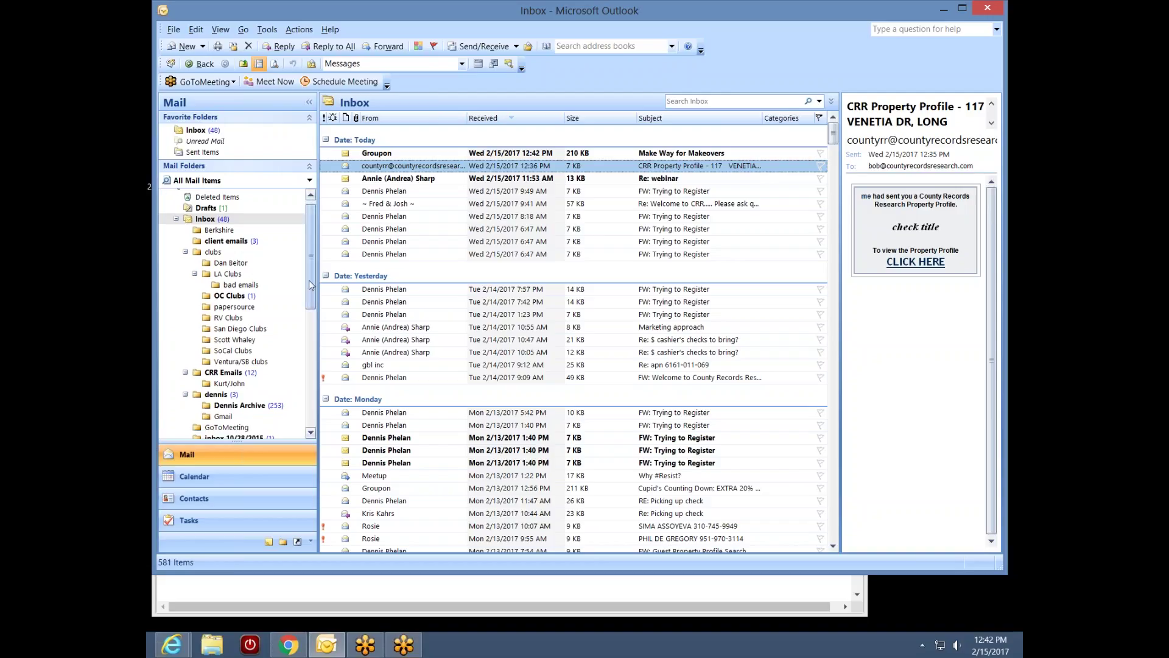
pyautogui.doubleClick(225, 293)
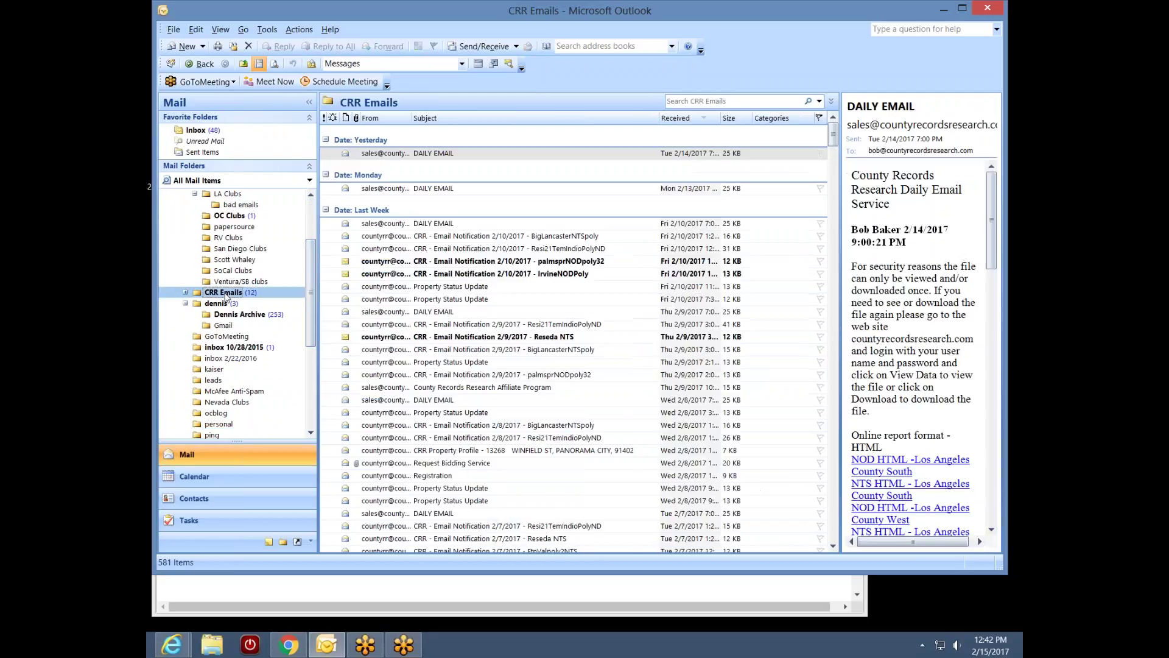
# Read the Resi21TemIndioPolyND, BigLancasterNTSpoly and palmsprNODpoly32 notification emails, then minimize Outlook
pyautogui.click(495, 188)
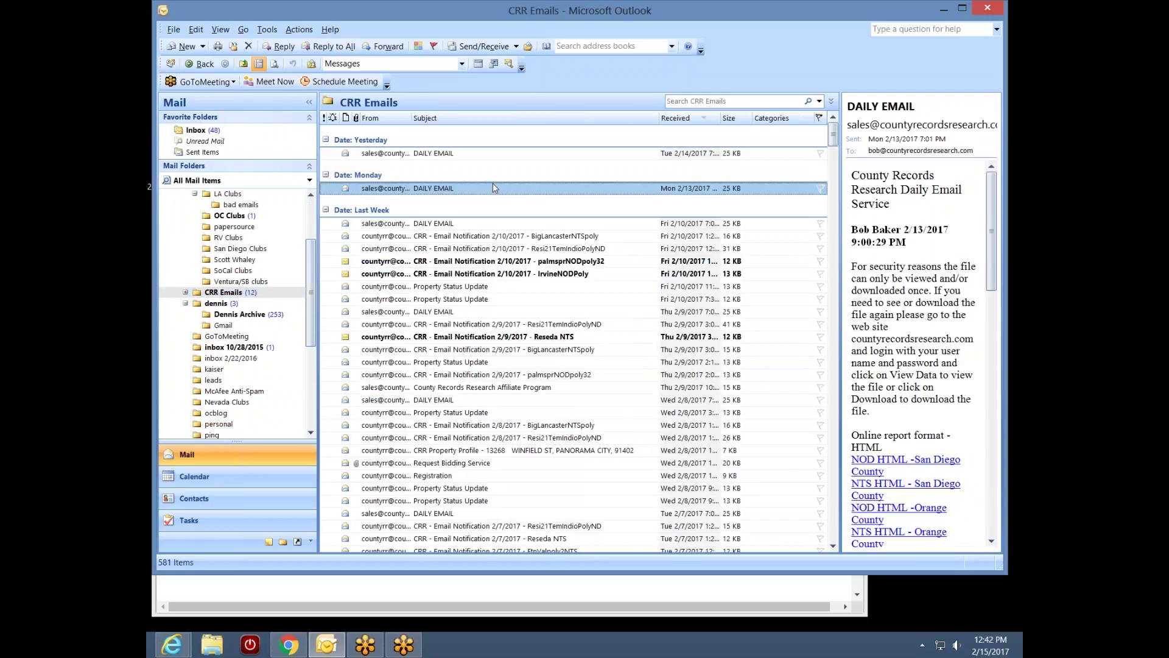
pyautogui.click(474, 237)
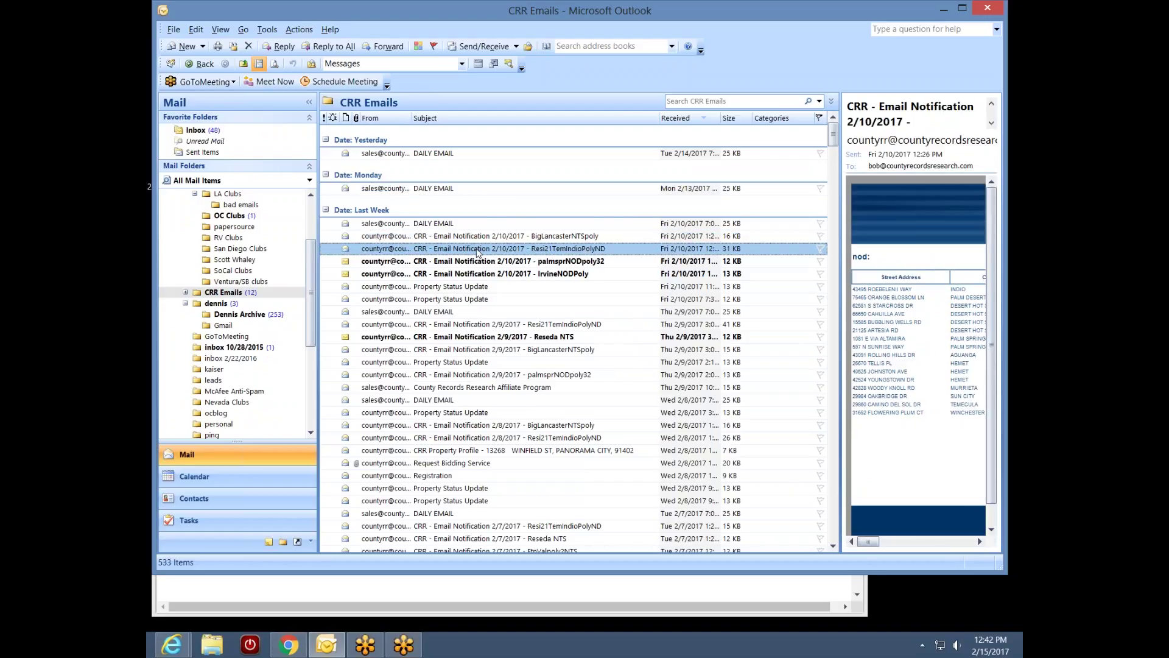
pyautogui.doubleClick(479, 251)
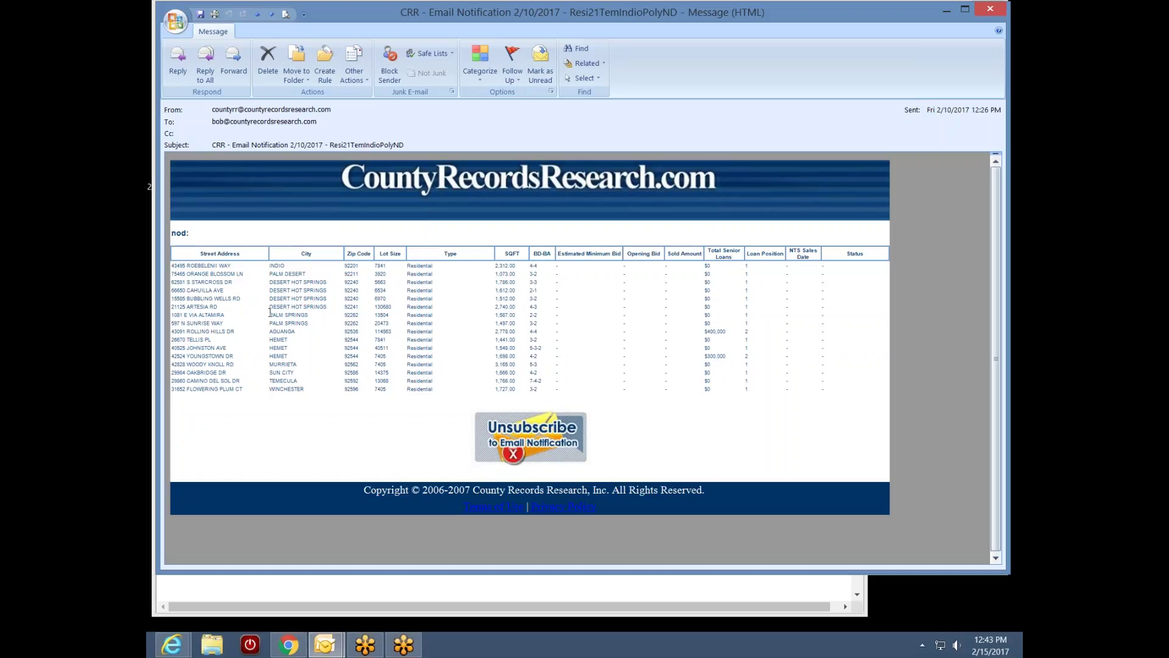
pyautogui.click(990, 8)
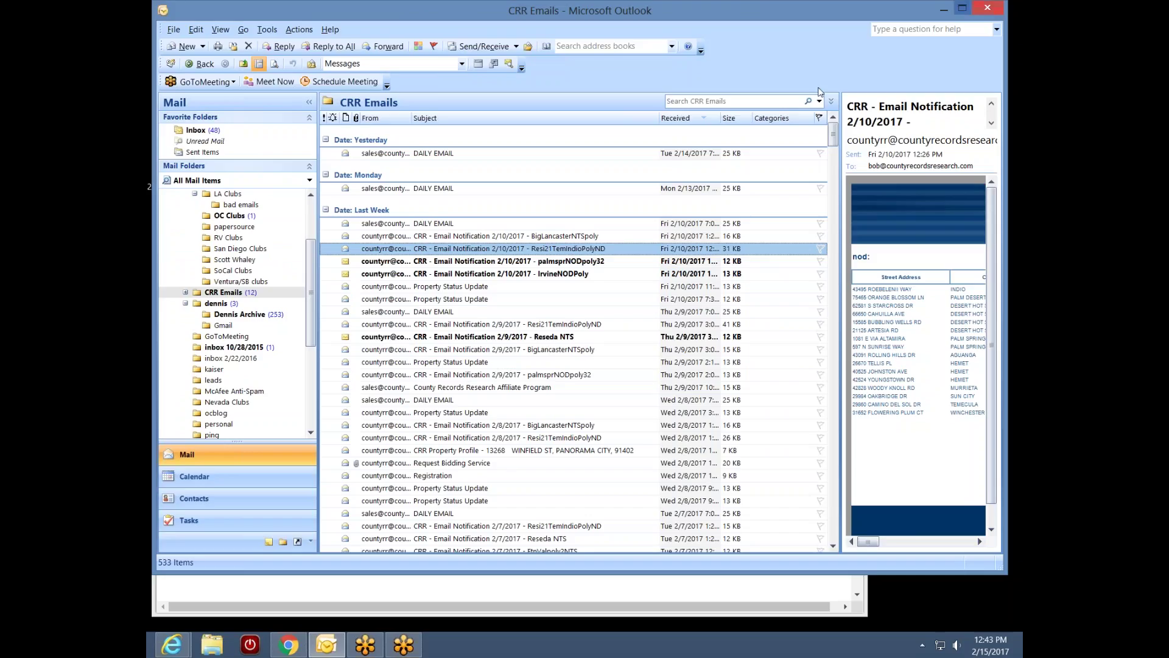
pyautogui.doubleClick(555, 239)
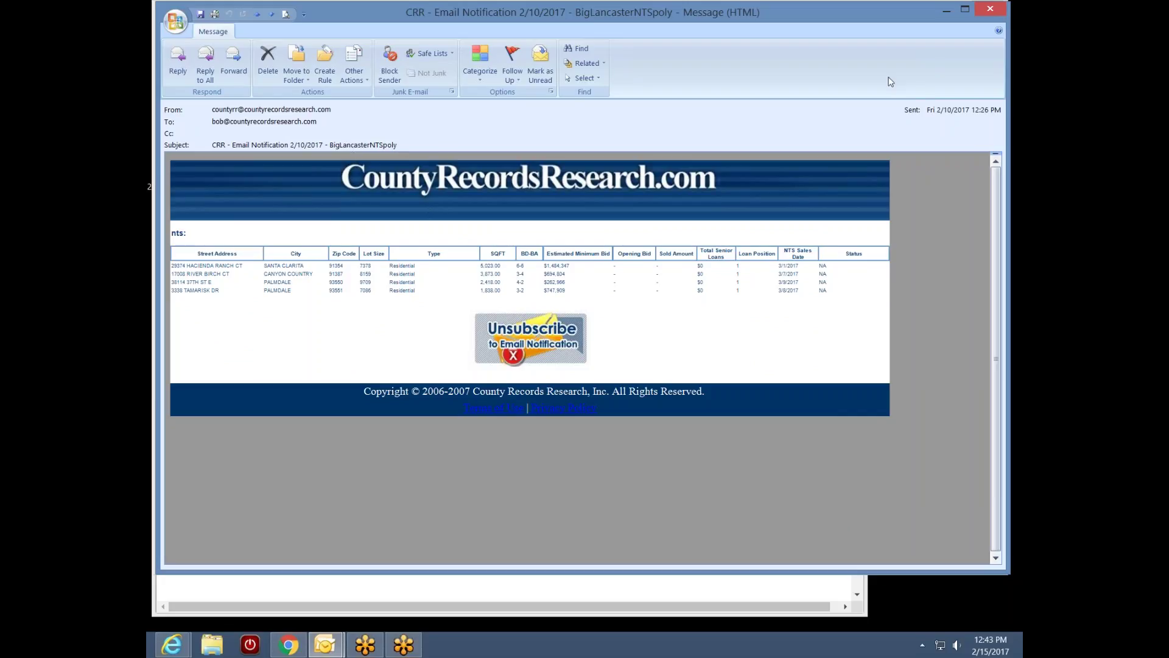
pyautogui.click(988, 10)
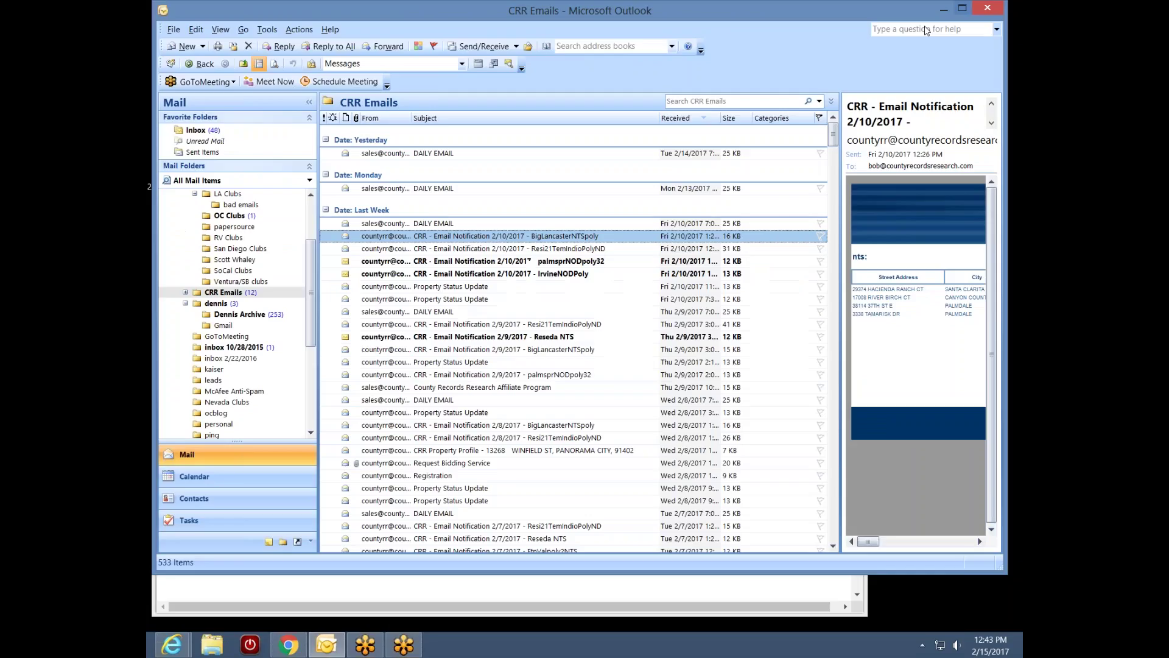
pyautogui.doubleClick(514, 262)
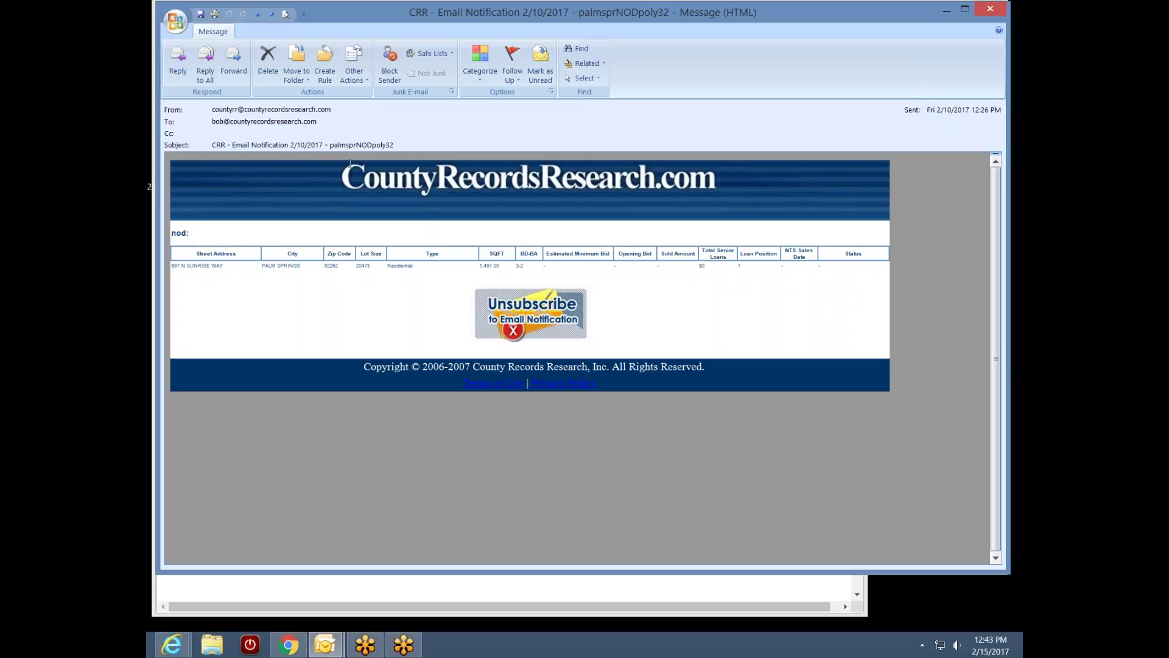
pyautogui.click(998, 9)
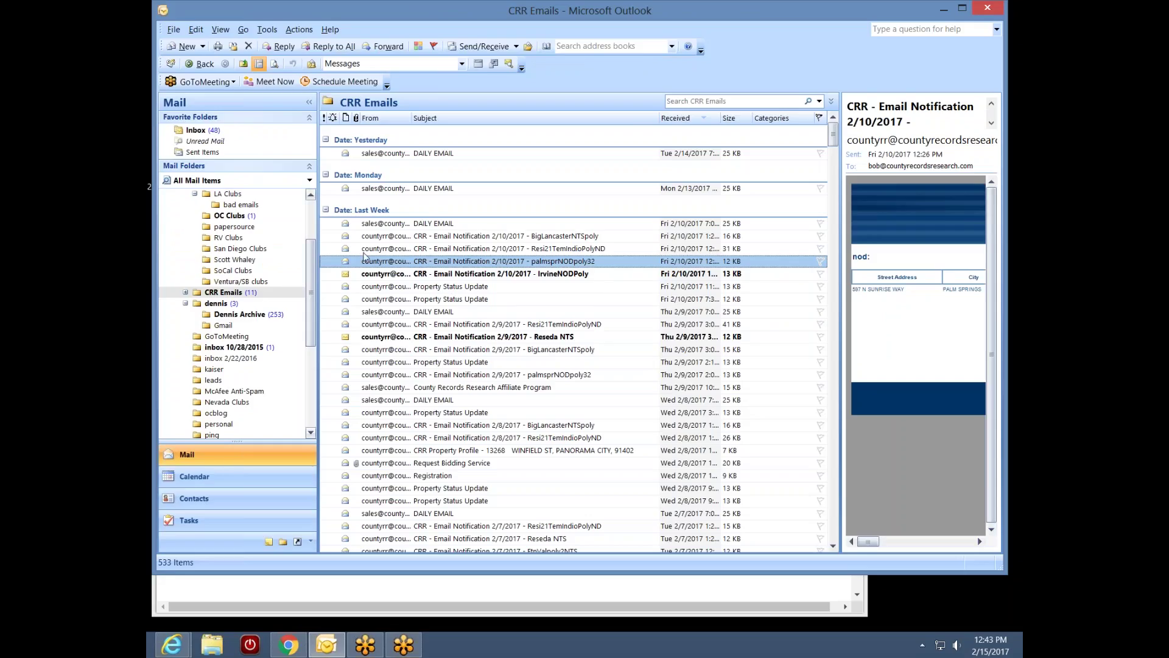
pyautogui.click(946, 9)
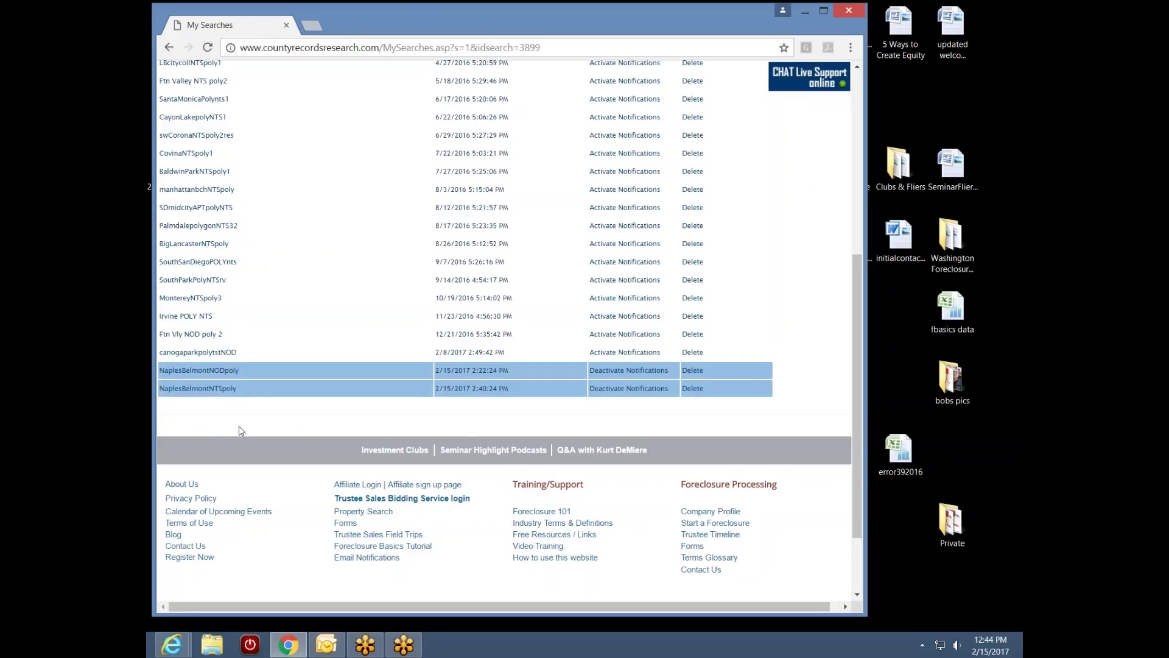
# Load the saved NaplesBelmontNTSpoly search and run its polygon search
pyautogui.moveTo(857, 361); pyautogui.dragTo(885, 198)
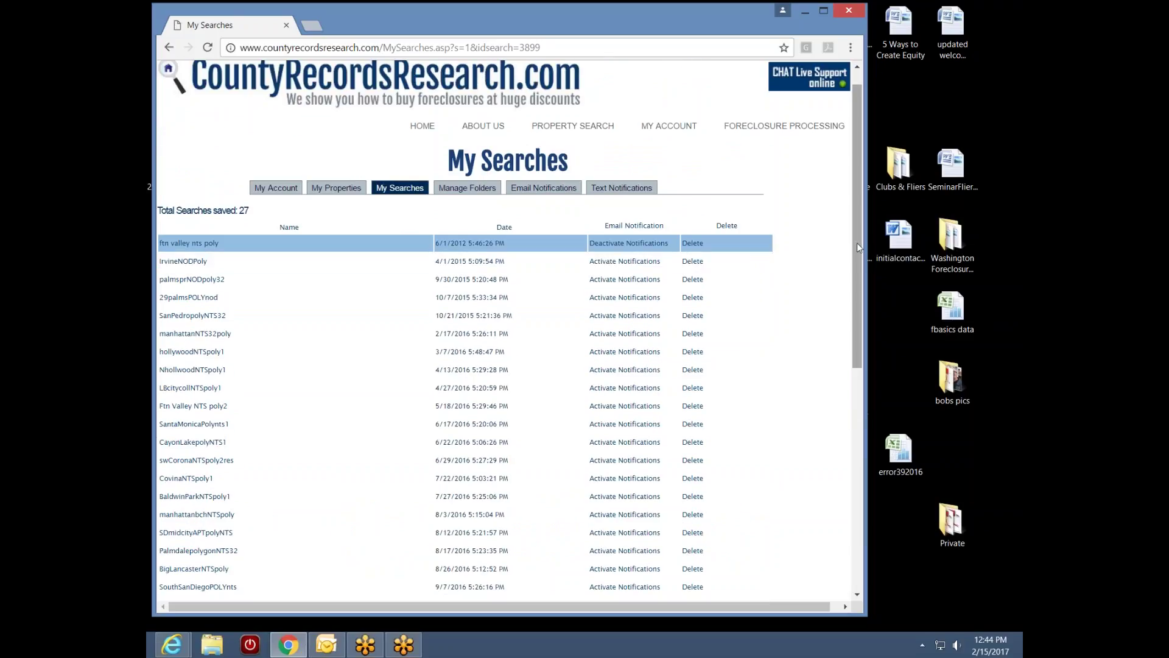
pyautogui.moveTo(857, 242); pyautogui.dragTo(812, 410)
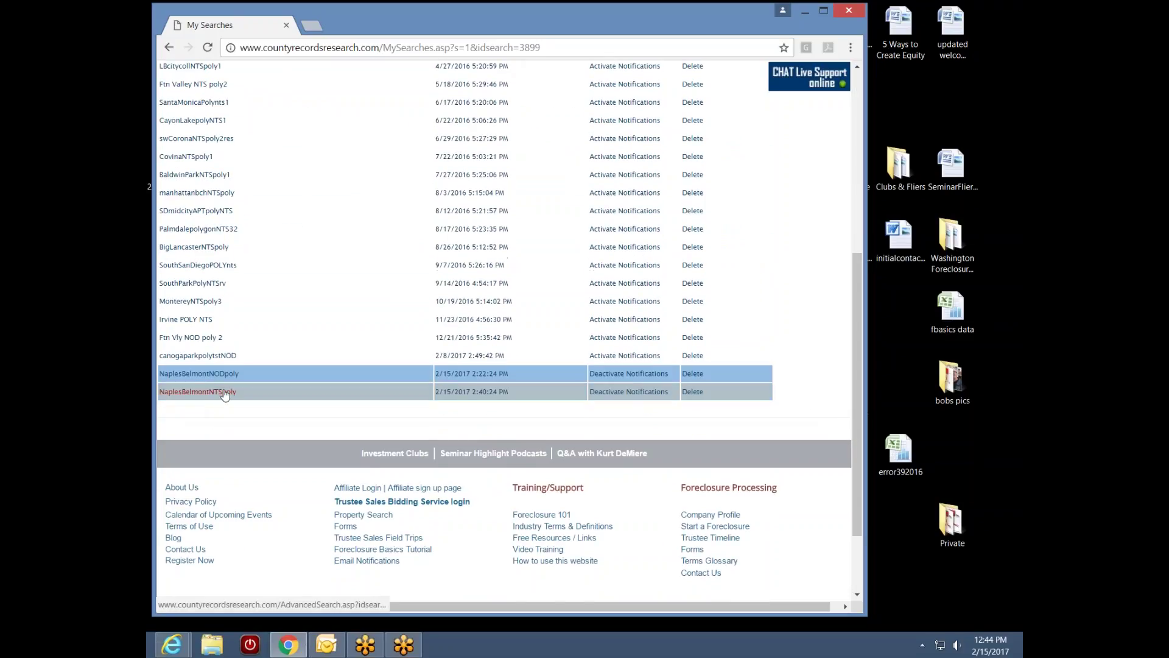
pyautogui.click(225, 392)
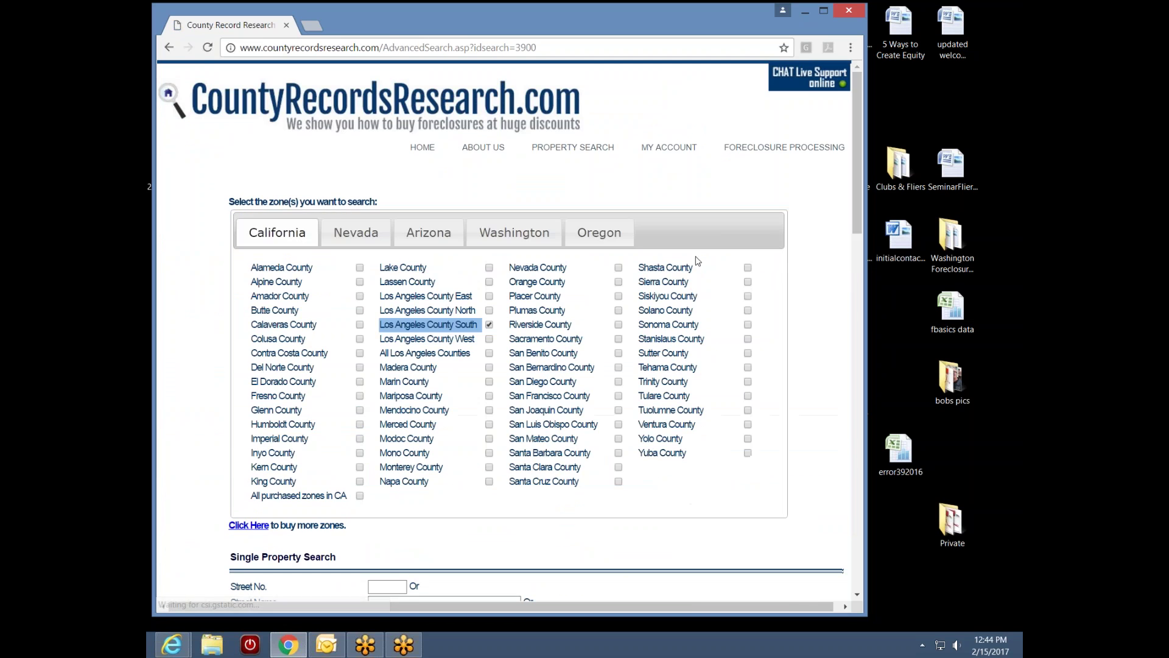
pyautogui.moveTo(855, 216); pyautogui.dragTo(840, 385)
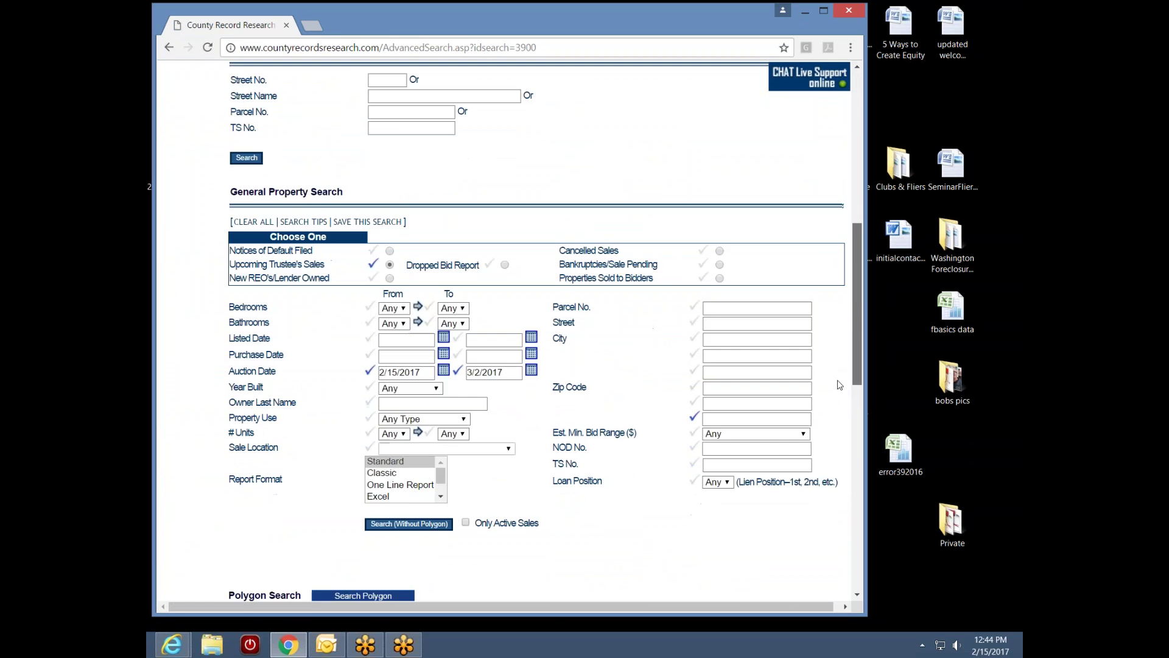
pyautogui.scroll(-1, 839, 385)
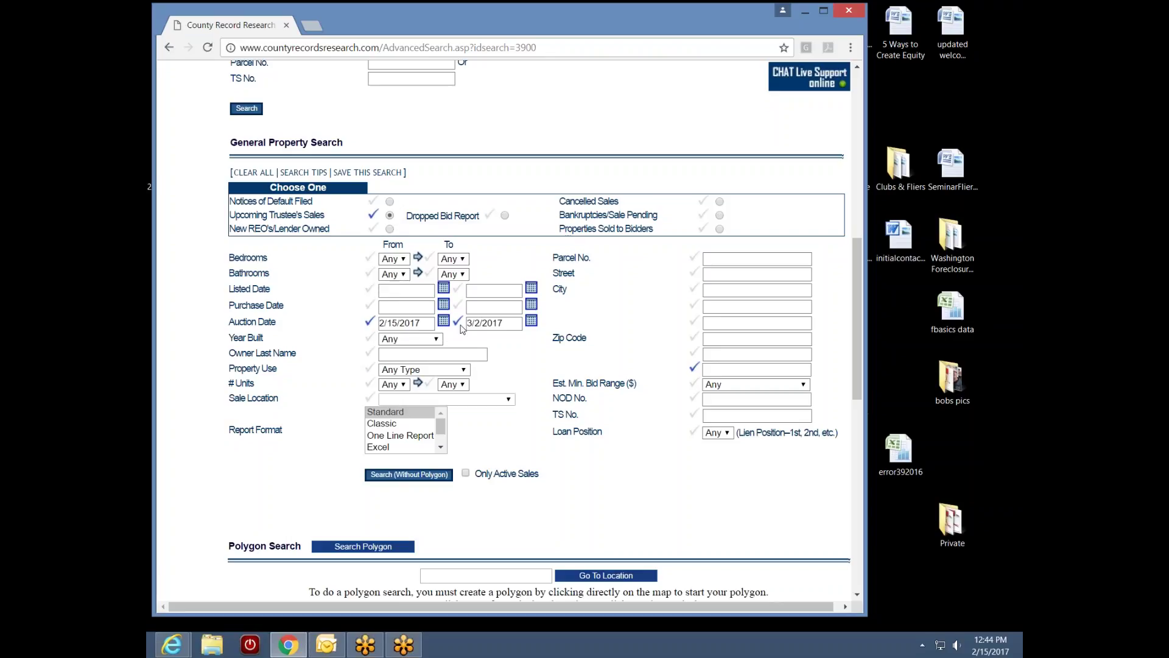
pyautogui.click(385, 552)
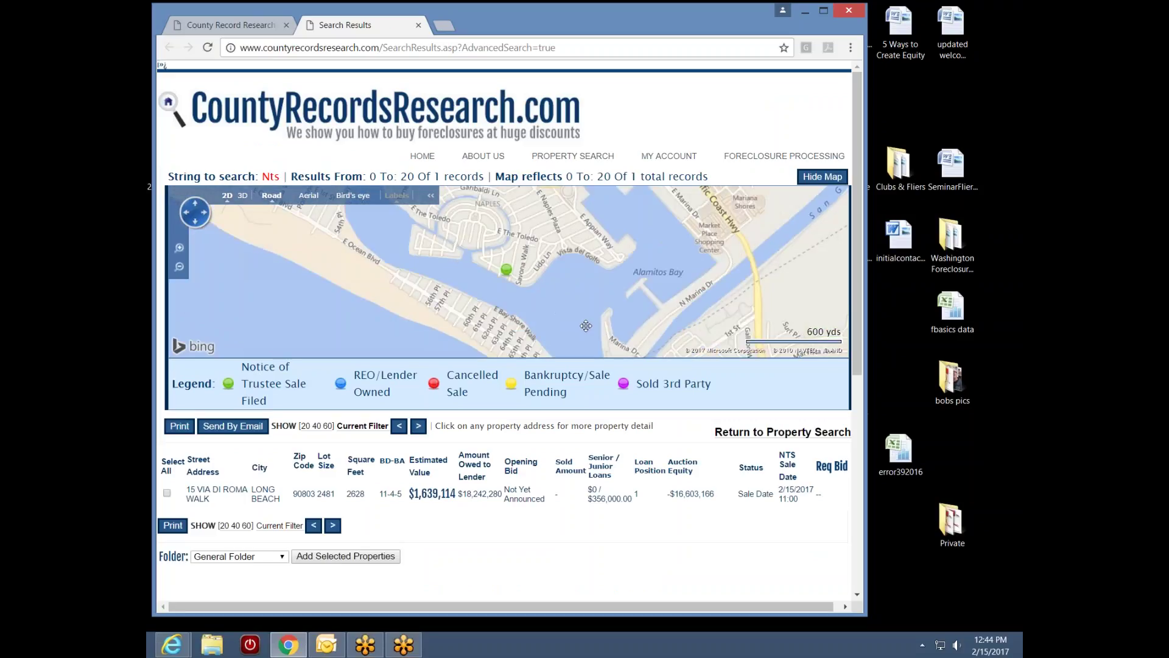
pyautogui.scroll(1, 515, 290)
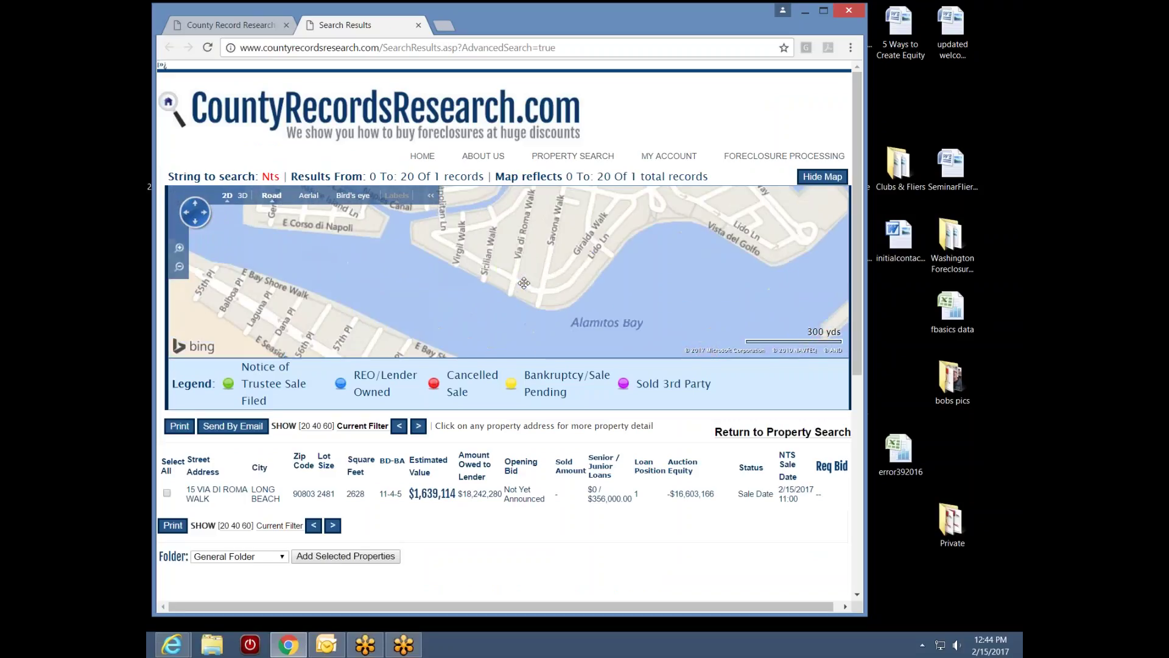
pyautogui.scroll(2, 523, 282)
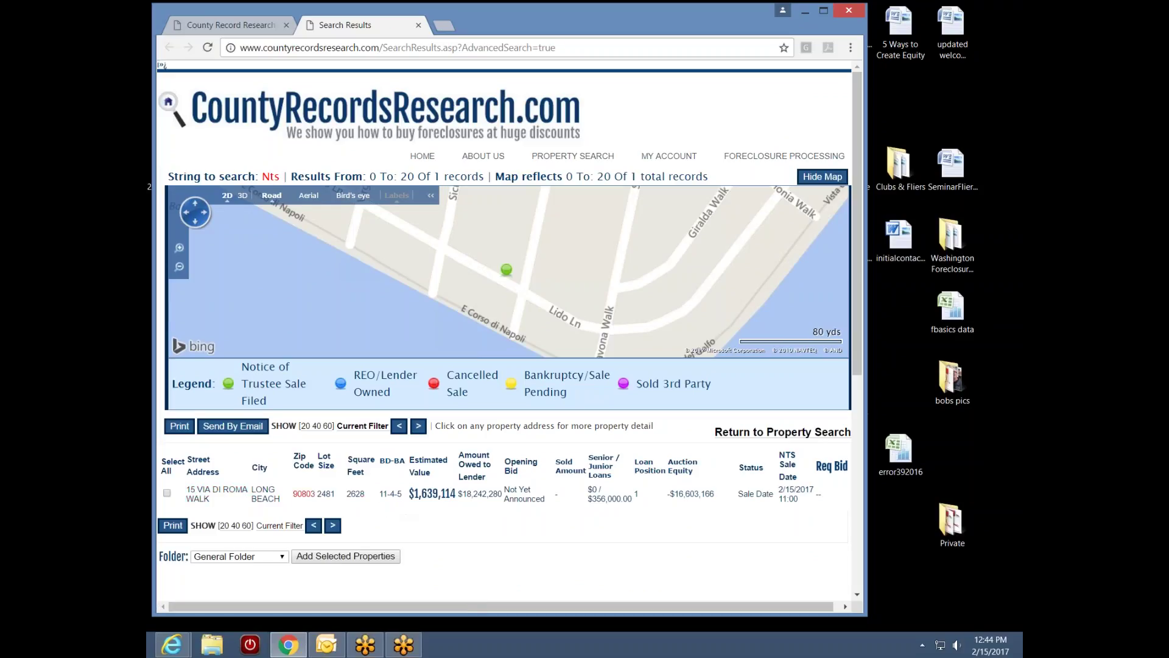
pyautogui.click(229, 494)
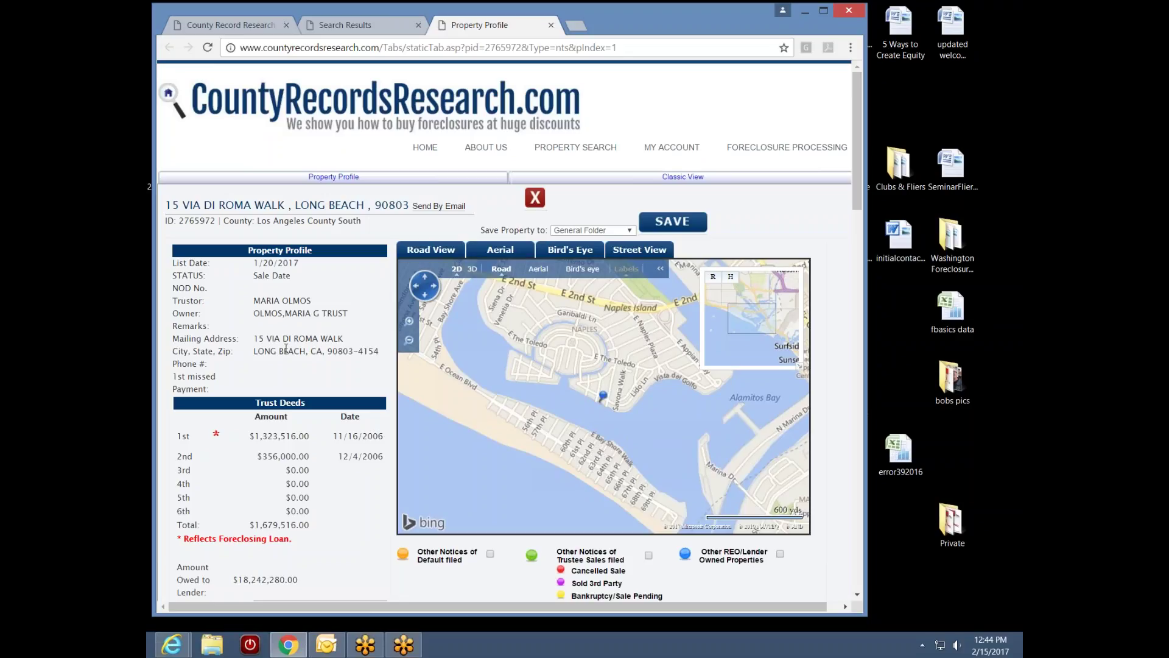
# Zoom the profile map in and switch it to Bird's eye aerial imagery
pyautogui.scroll(3, 622, 403)
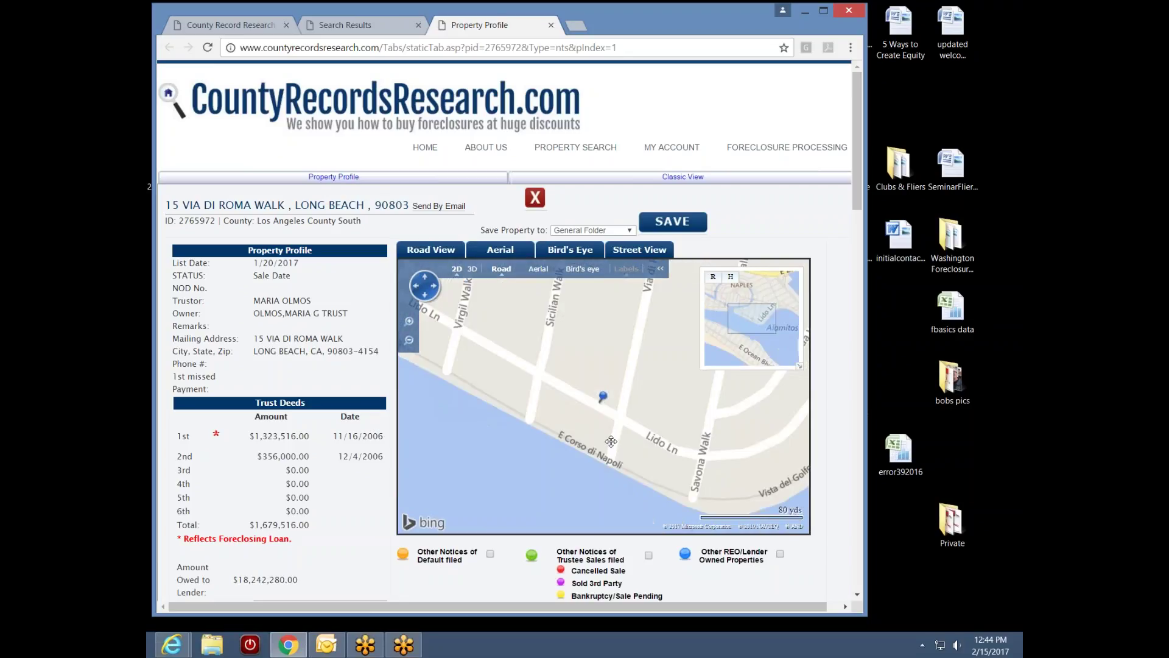
pyautogui.click(586, 270)
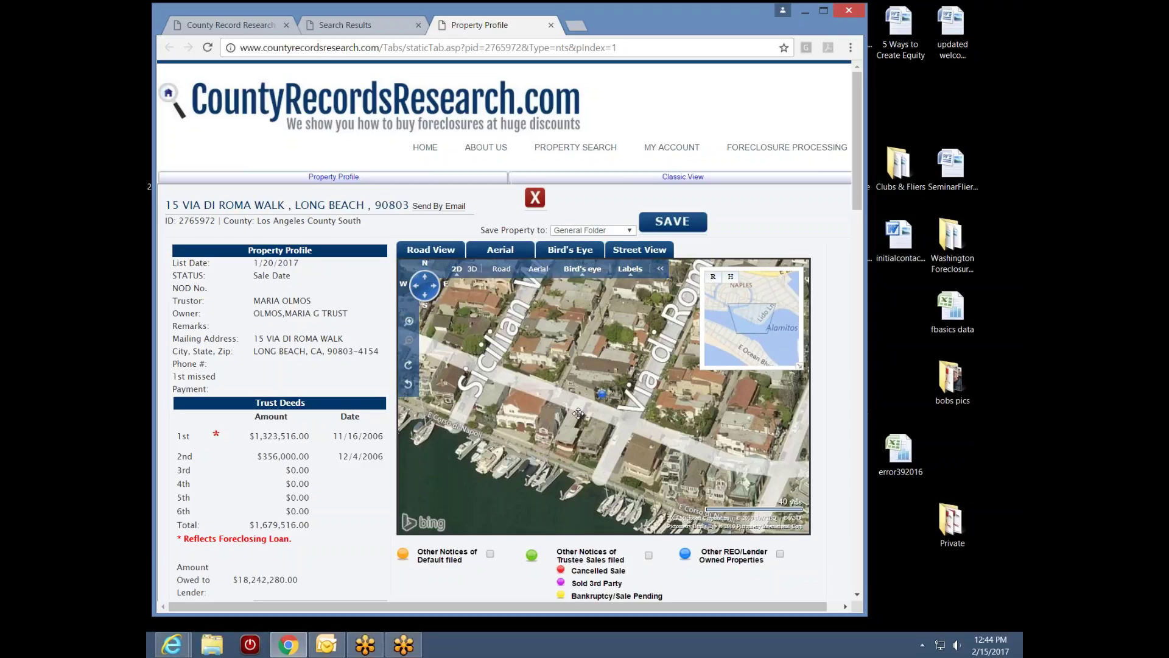
pyautogui.scroll(1, 578, 414)
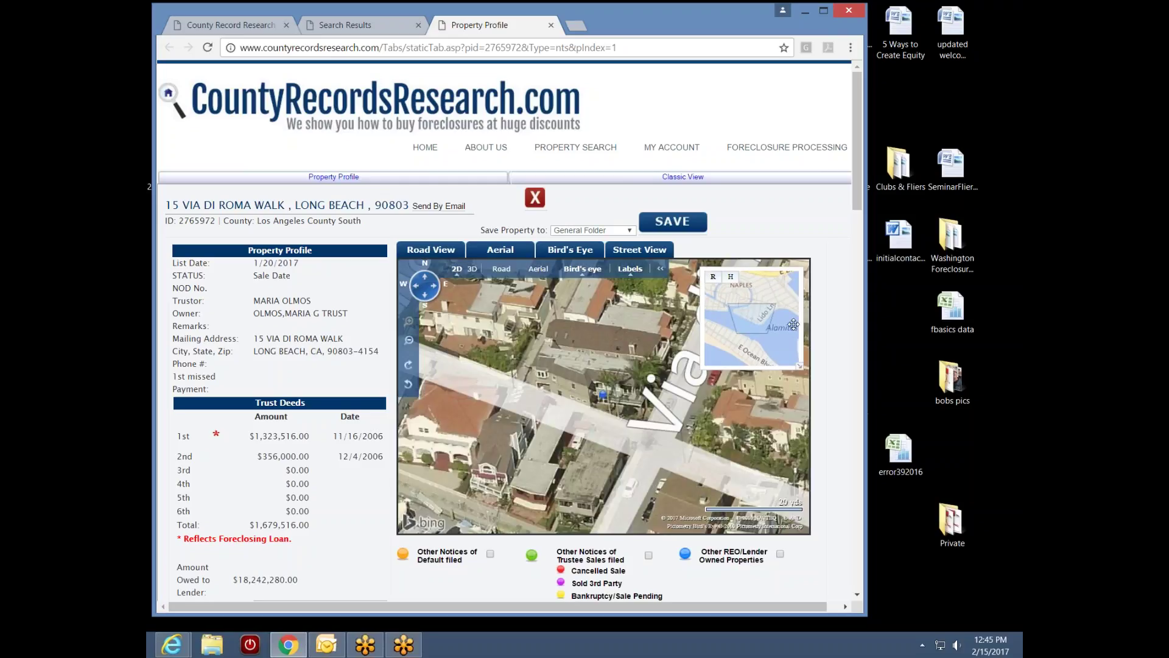
pyautogui.moveTo(857, 207); pyautogui.dragTo(857, 230)
pyautogui.scroll(-3, 535, 422)
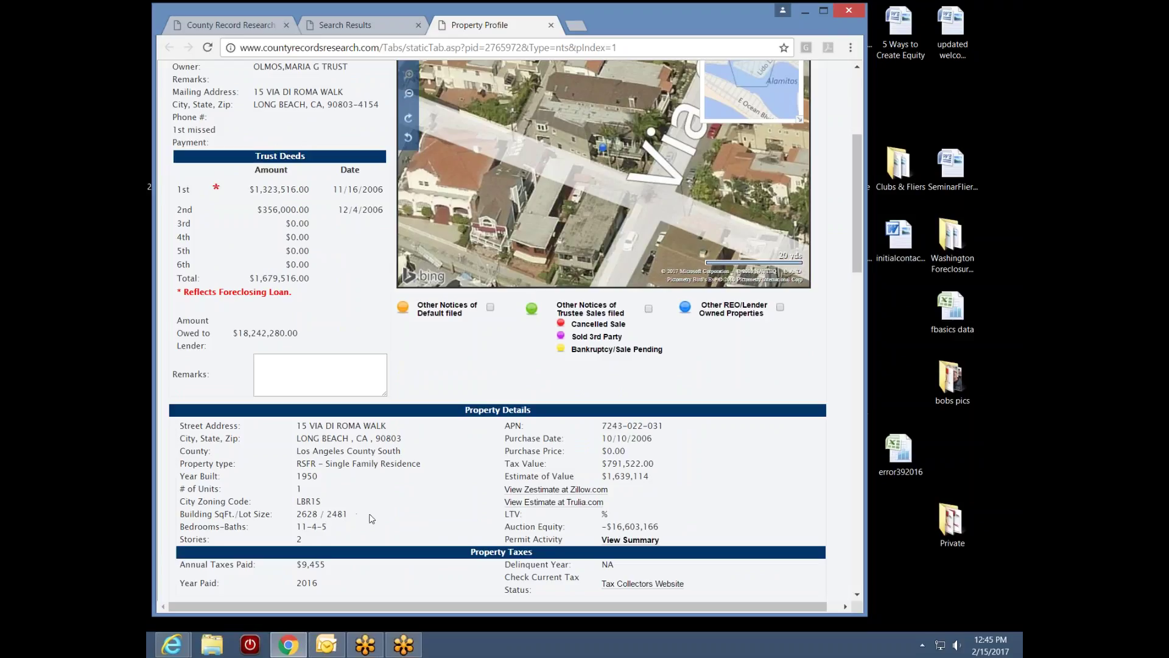
pyautogui.moveTo(857, 255); pyautogui.dragTo(857, 236)
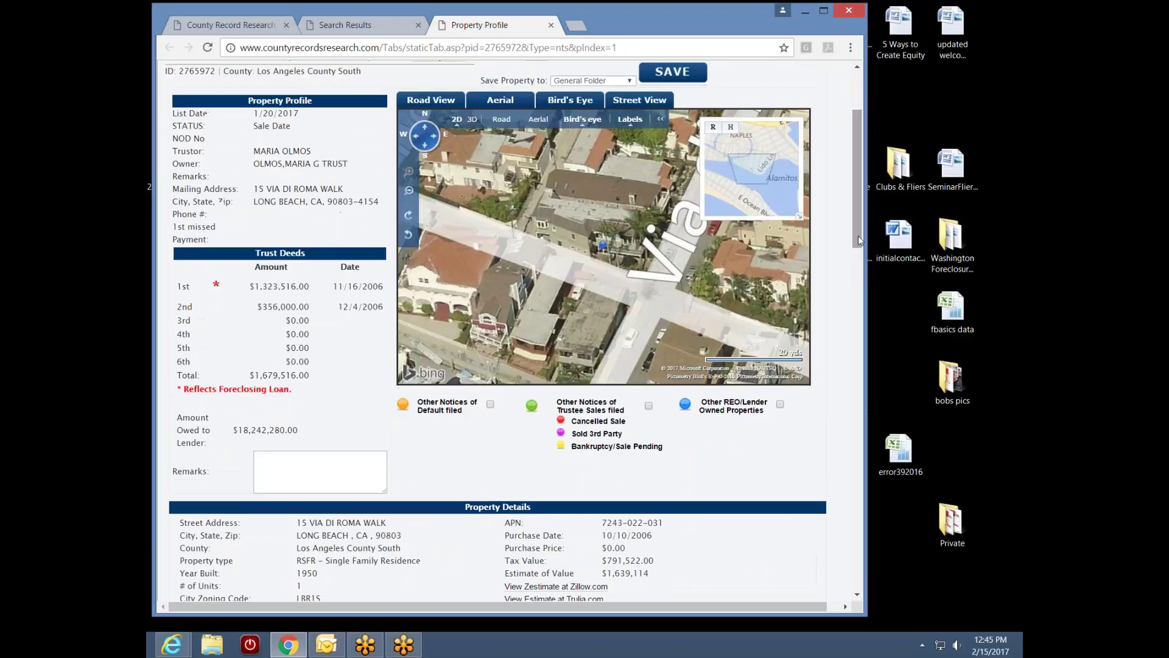
# Rotate the aerial view three quarter turns and pan to show the house and nearby boats
pyautogui.click(408, 215)
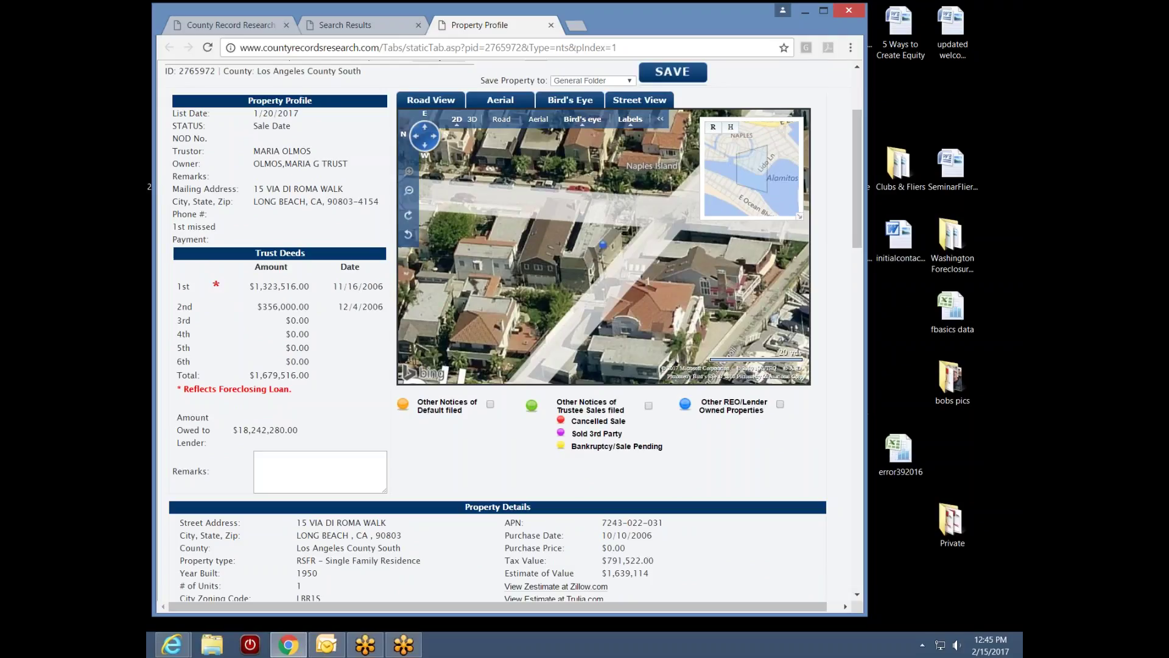
pyautogui.click(410, 217)
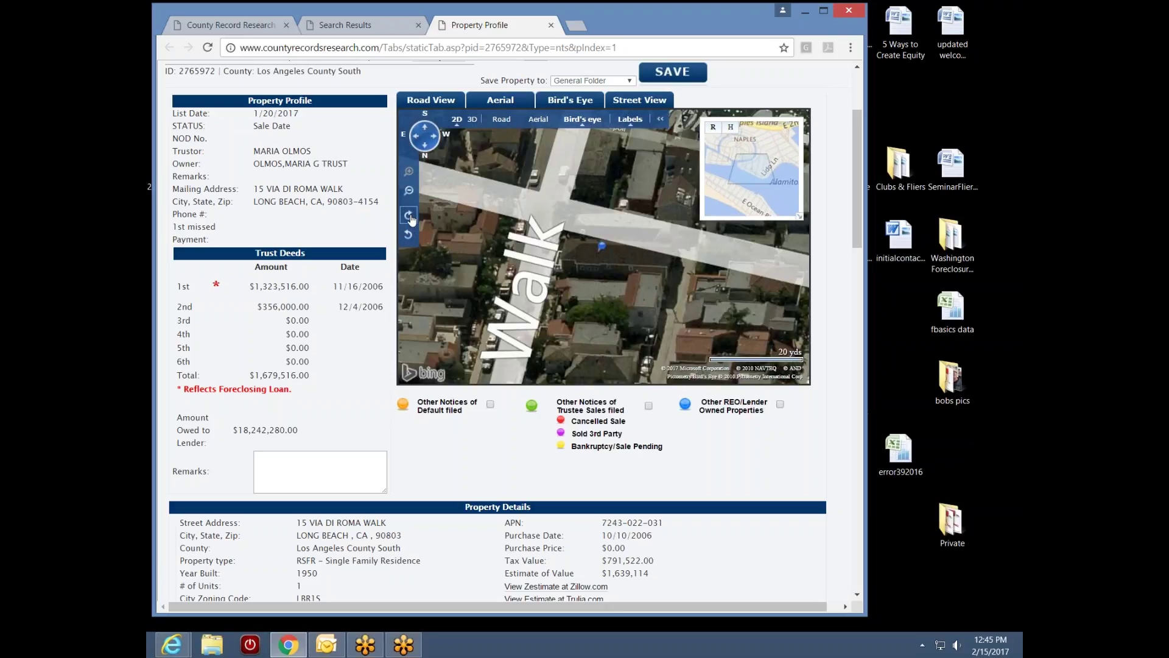
pyautogui.click(410, 216)
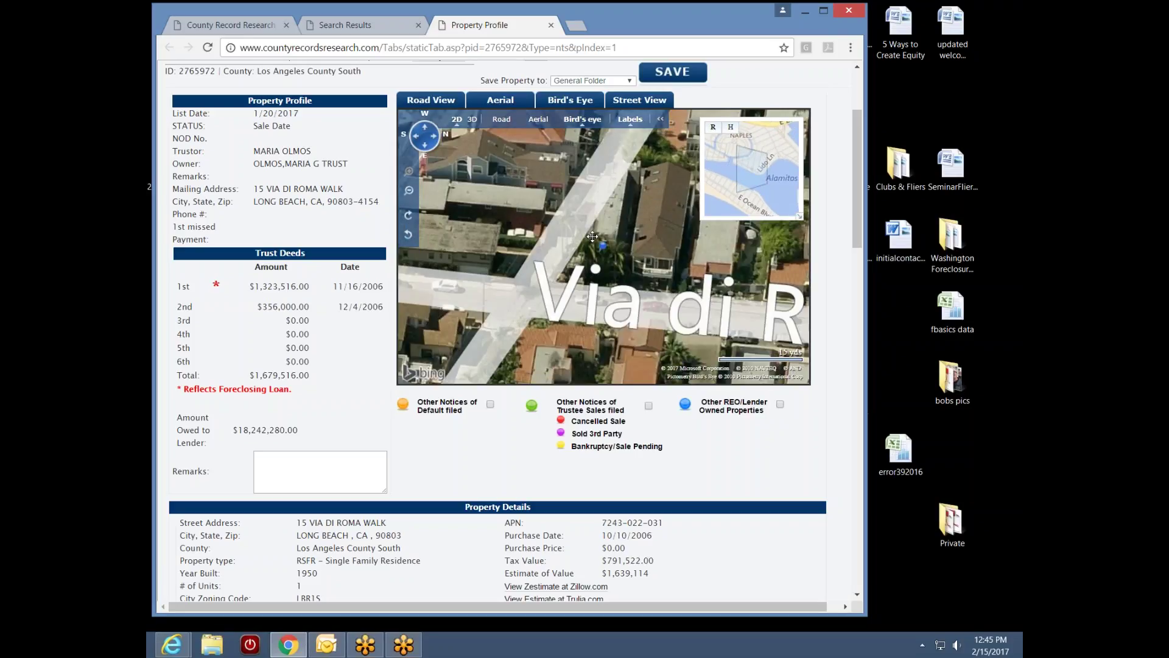
pyautogui.moveTo(593, 236); pyautogui.dragTo(634, 266)
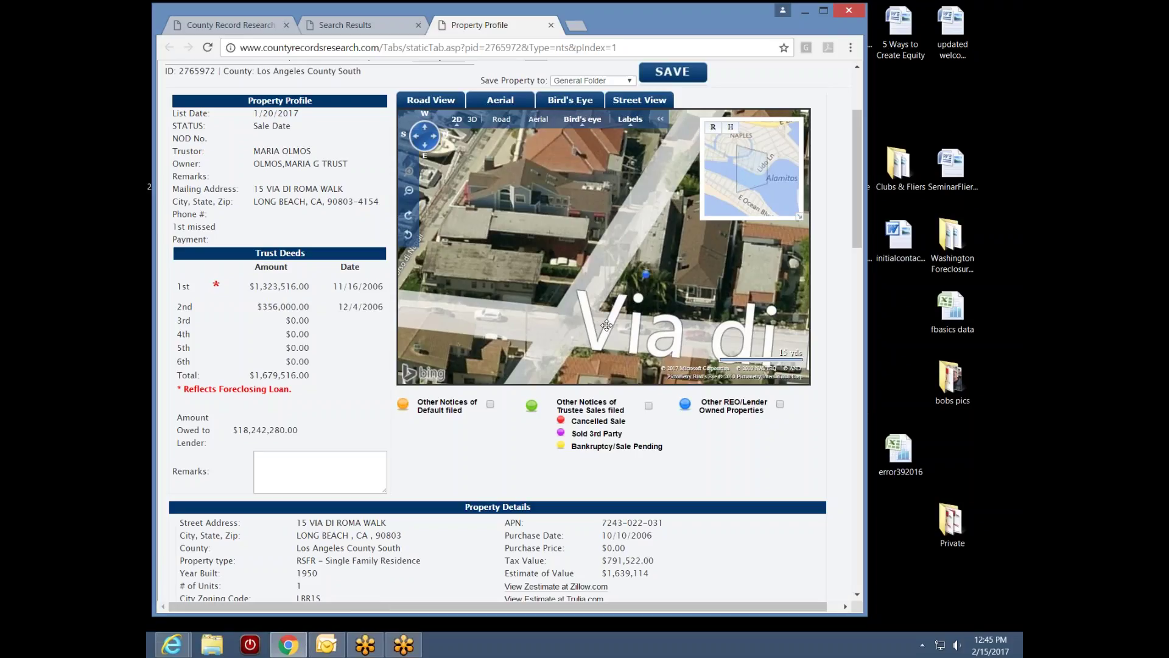
pyautogui.moveTo(530, 281); pyautogui.dragTo(634, 275)
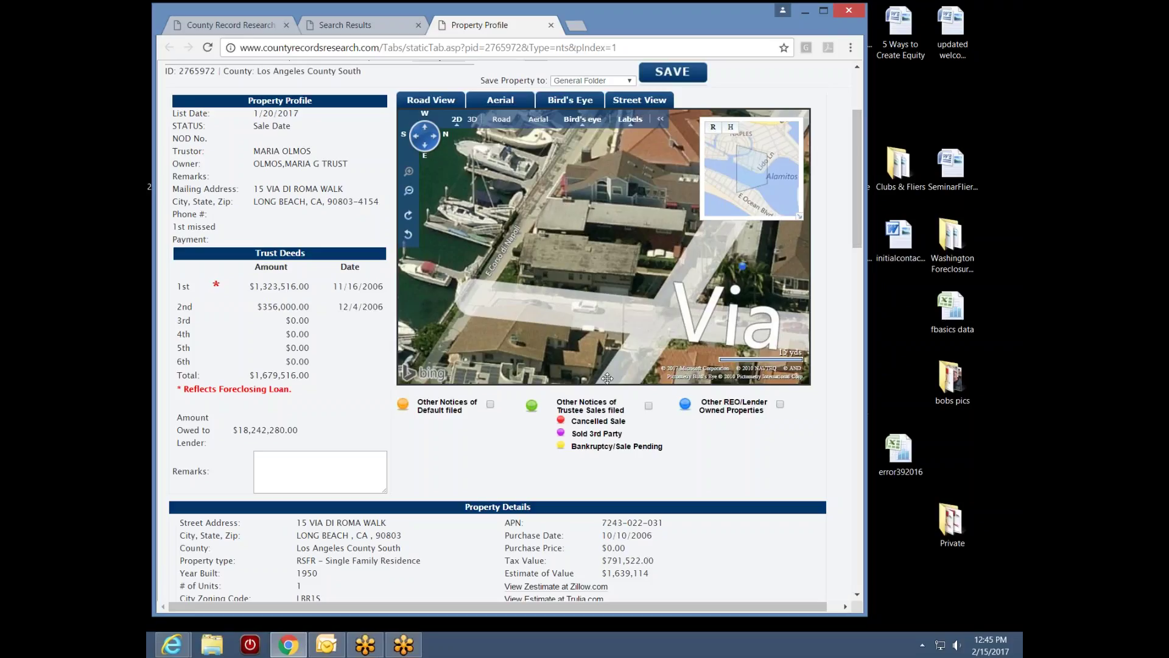
pyautogui.moveTo(860, 218); pyautogui.dragTo(830, 335)
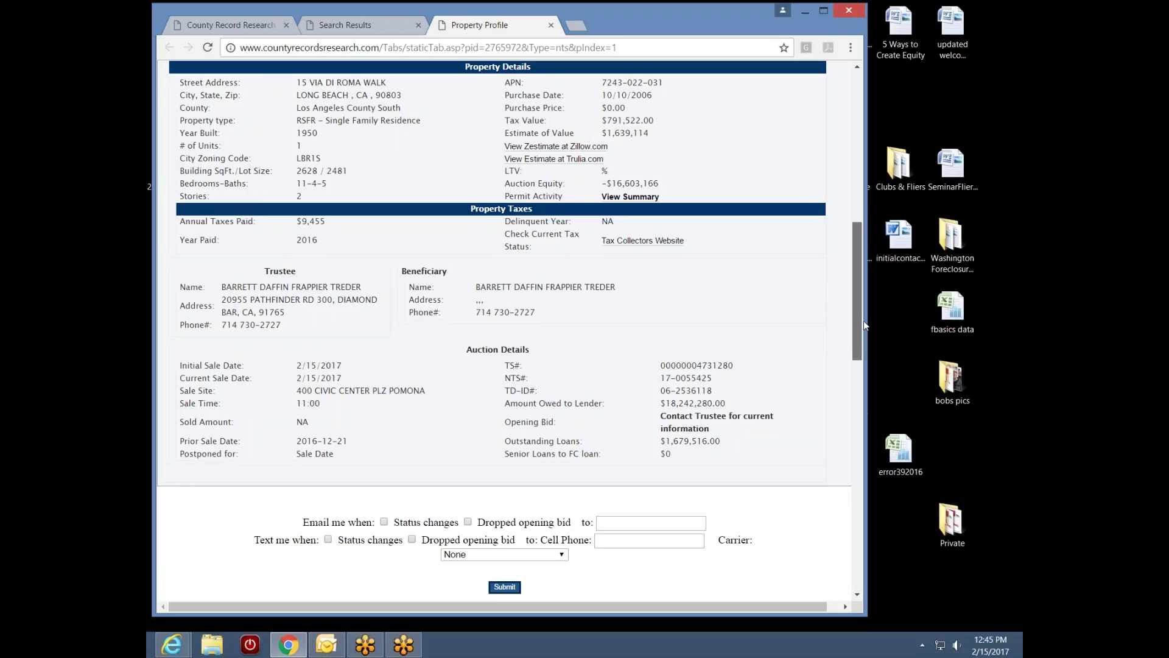
pyautogui.moveTo(864, 320); pyautogui.dragTo(886, 239)
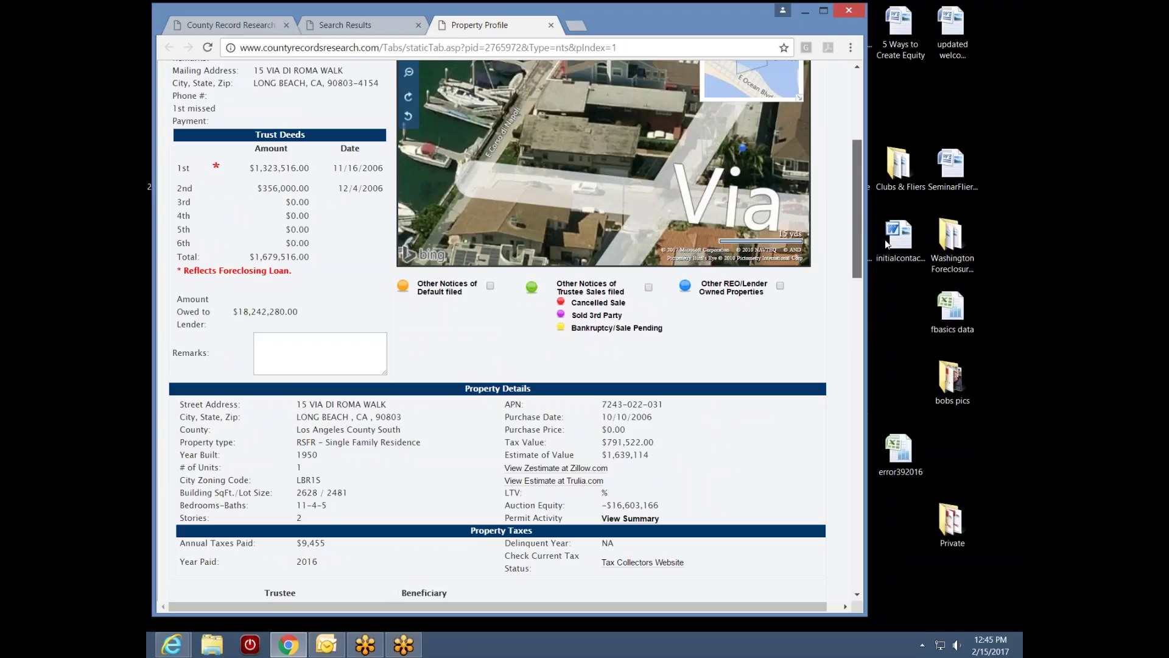
pyautogui.moveTo(857, 244); pyautogui.dragTo(841, 315)
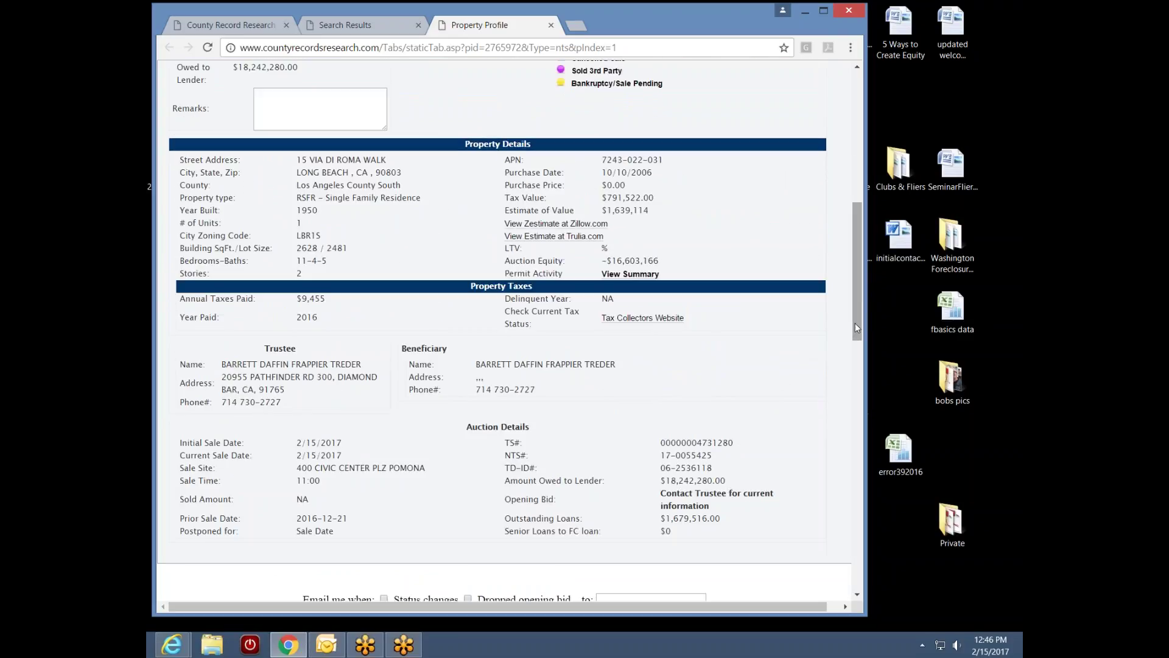
pyautogui.moveTo(856, 328); pyautogui.dragTo(856, 261)
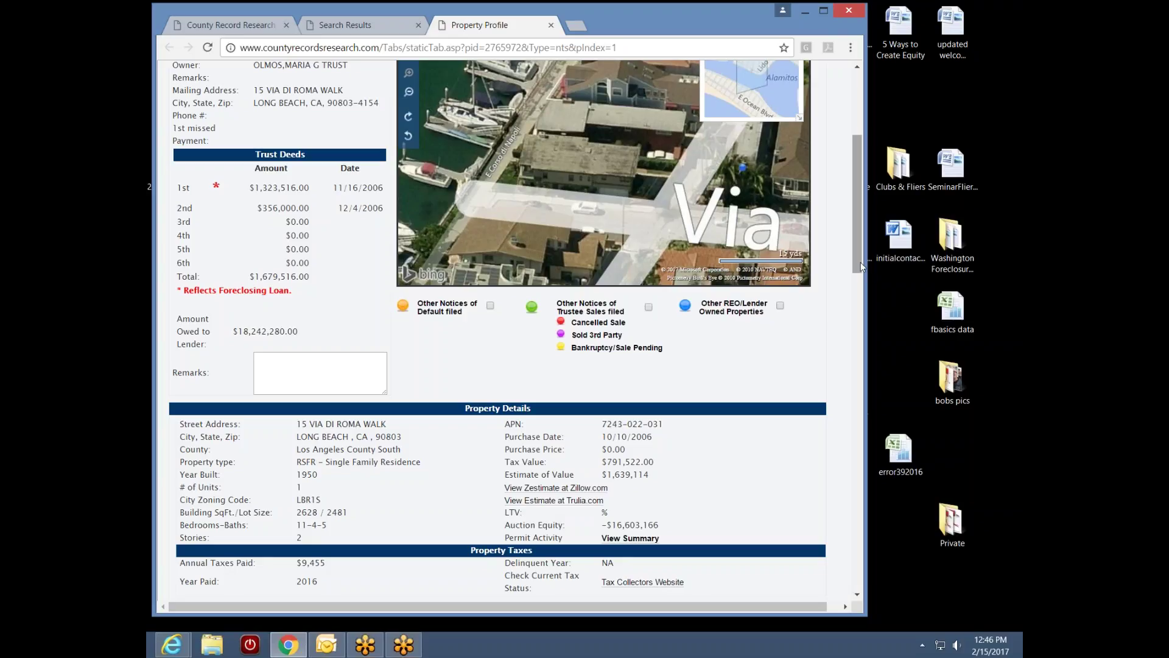
pyautogui.moveTo(858, 262); pyautogui.dragTo(857, 293)
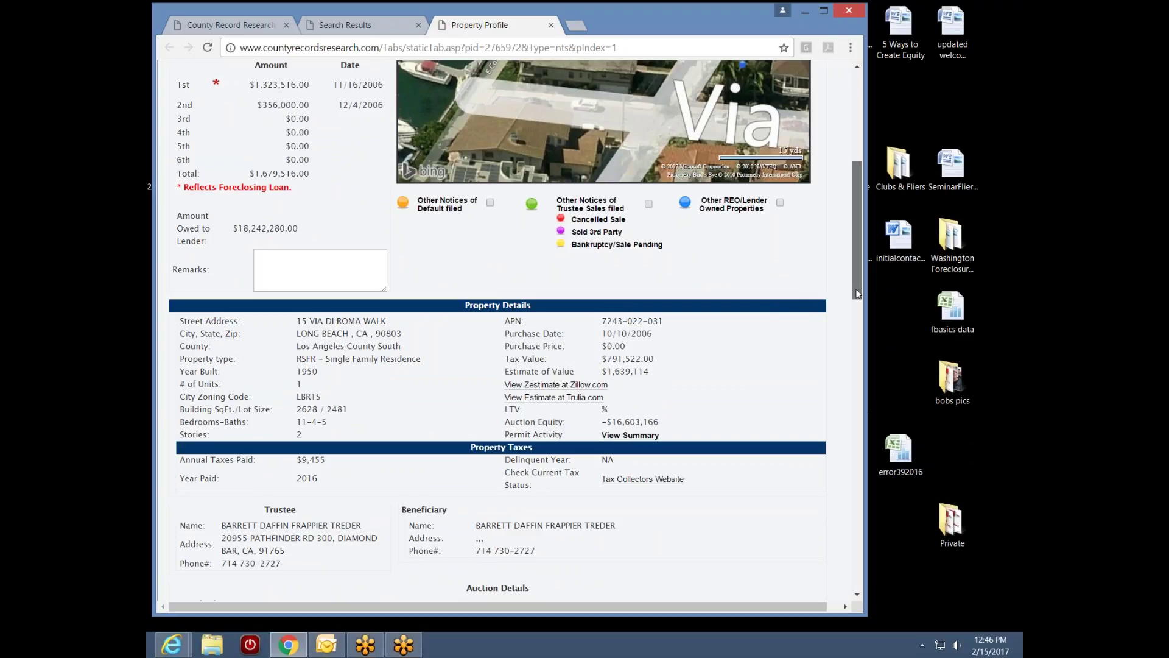
pyautogui.moveTo(854, 291); pyautogui.dragTo(828, 356)
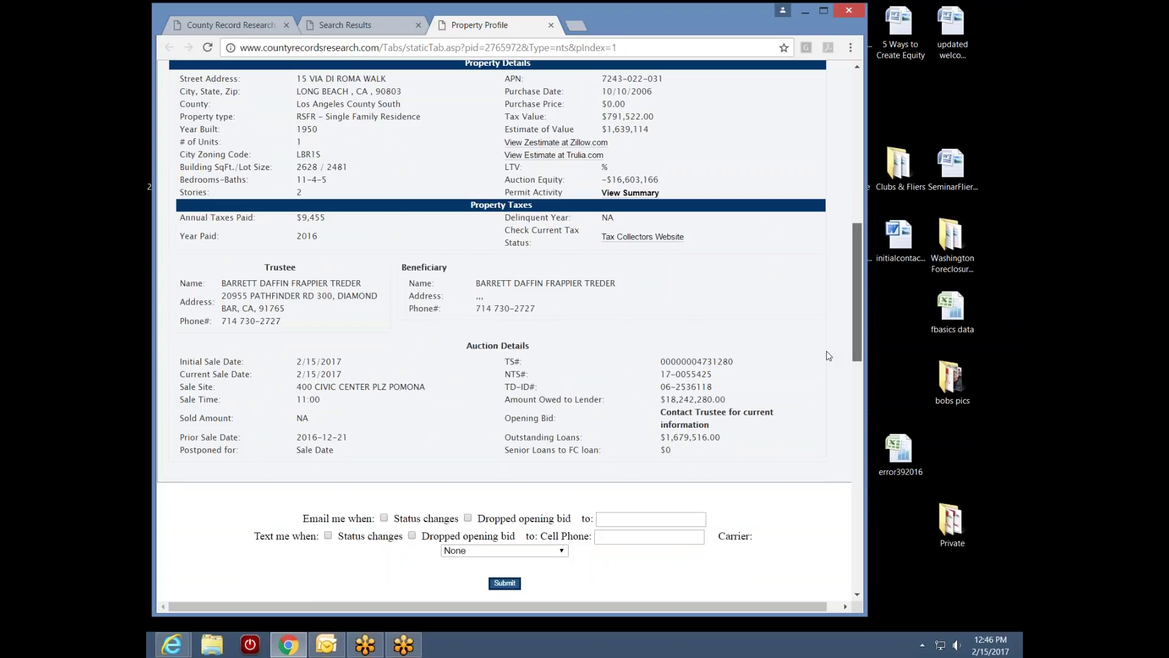
pyautogui.scroll(-3, 828, 356)
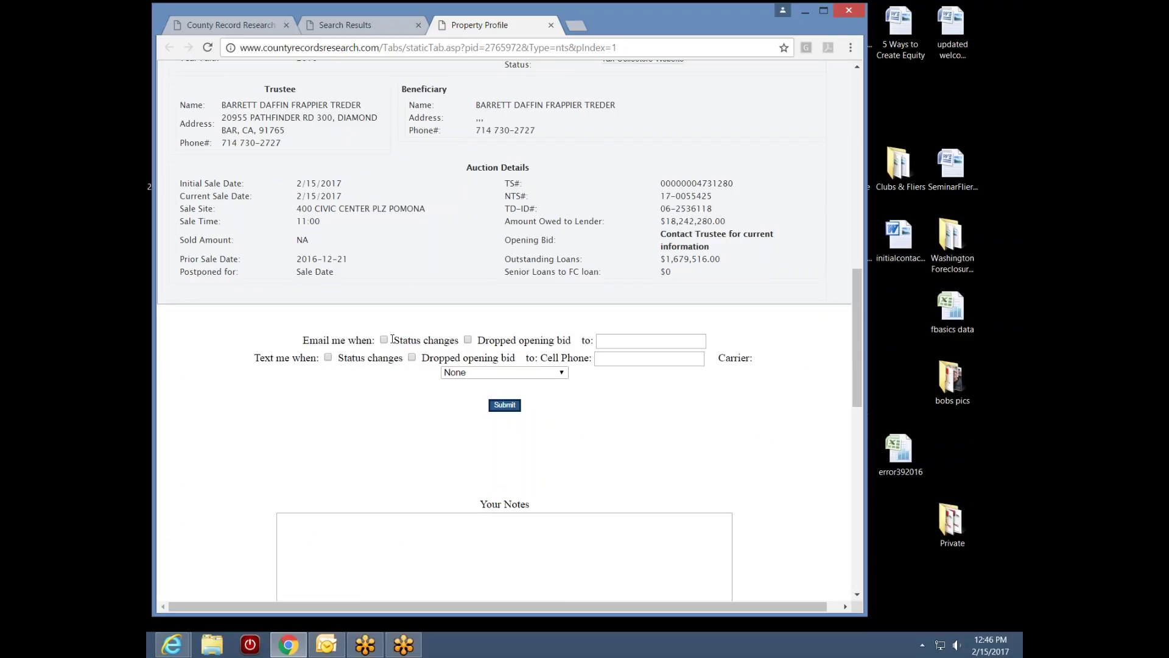
# Tick 'Status changes', enter the user's email address as recipient, and submit the alert
pyautogui.click(384, 341)
pyautogui.click(612, 341)
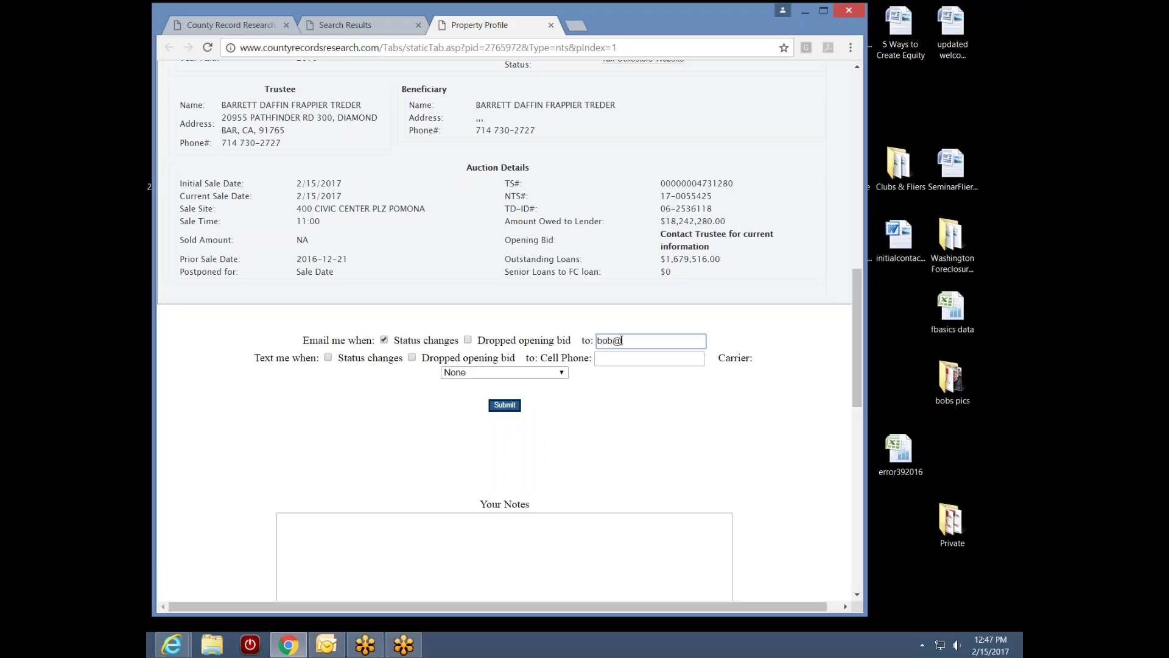
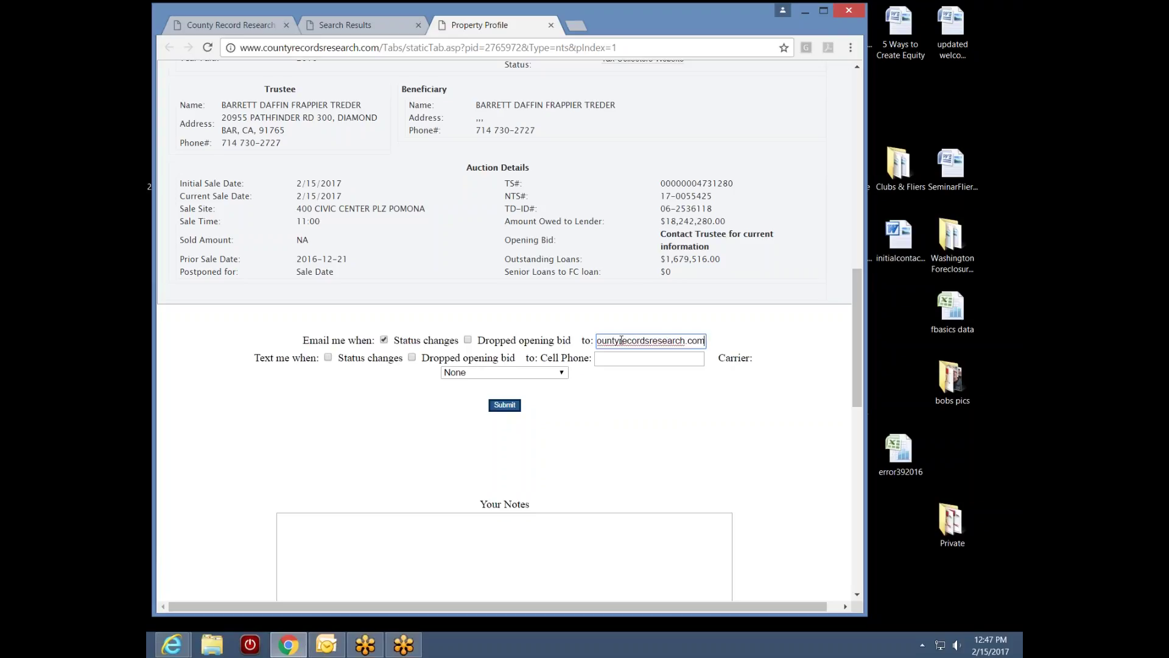
pyautogui.click(505, 405)
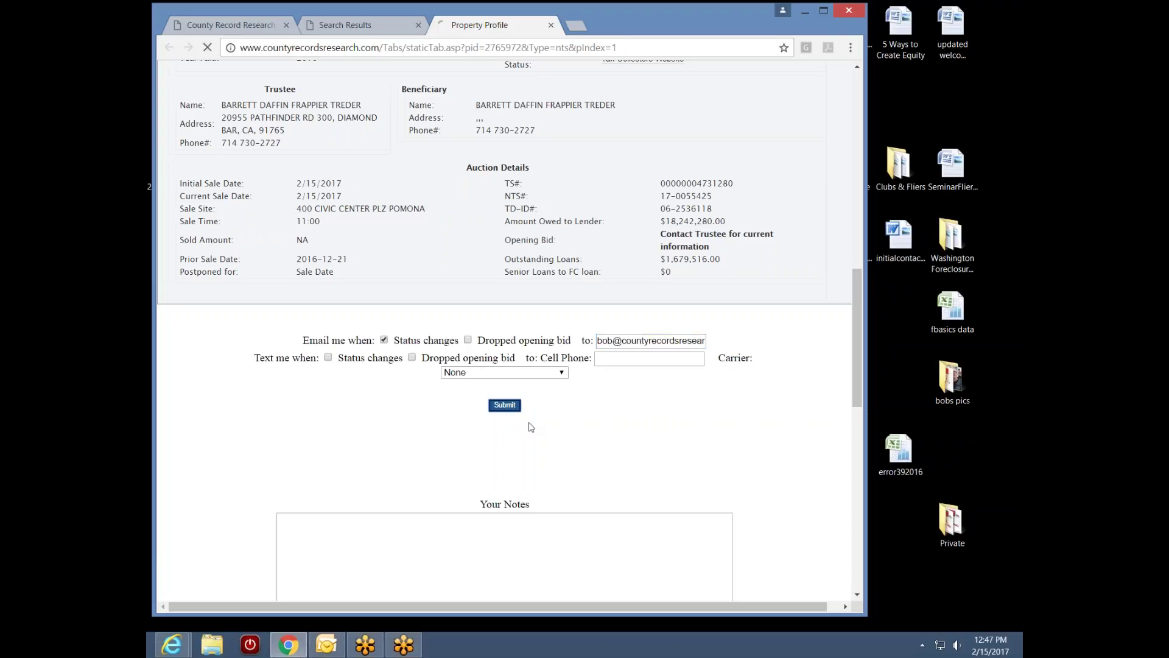
pyautogui.moveTo(855, 356); pyautogui.dragTo(856, 160)
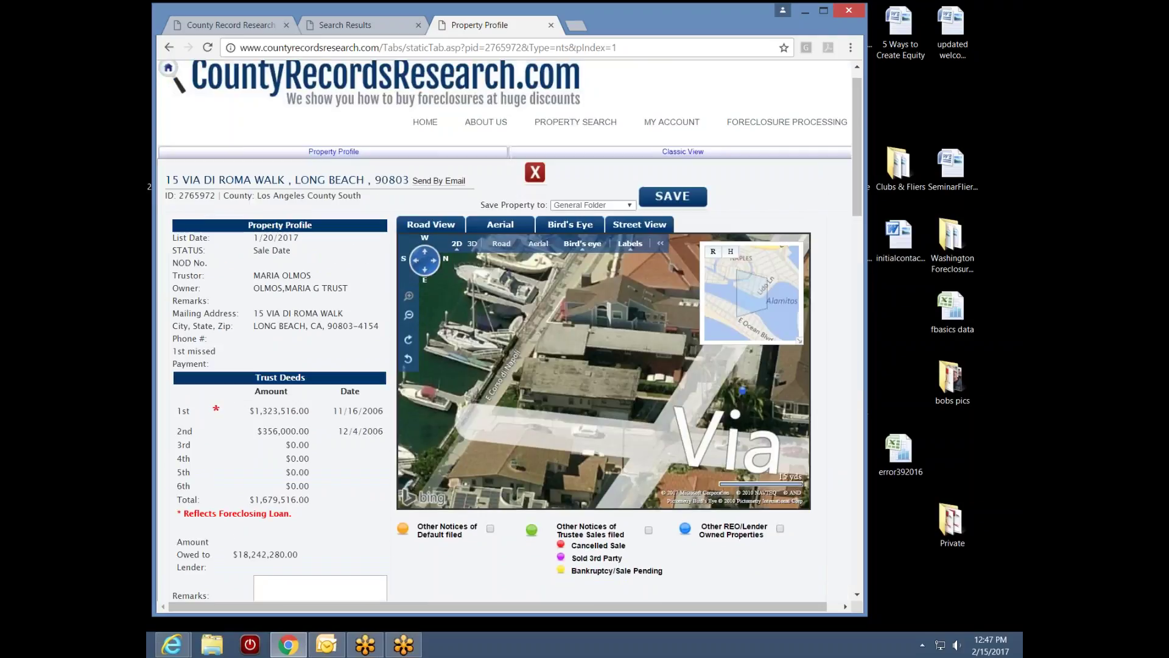
# Choose Naples Island in Save Property to, save, and review the profile page
pyautogui.click(631, 206)
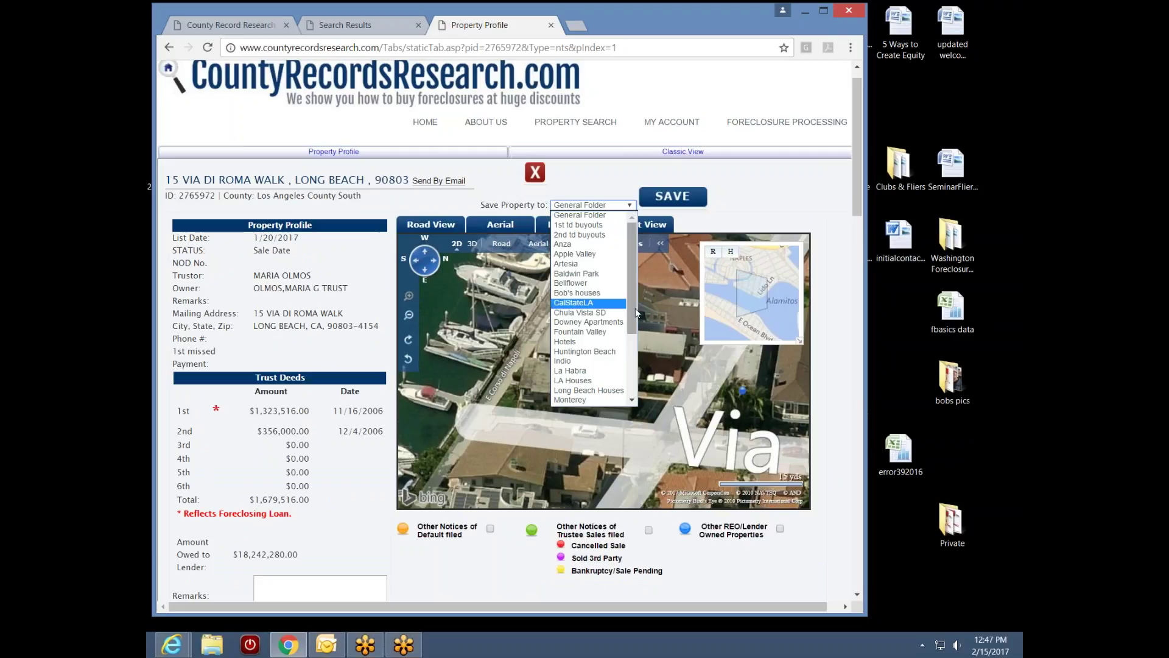
pyautogui.moveTo(634, 308); pyautogui.dragTo(628, 346)
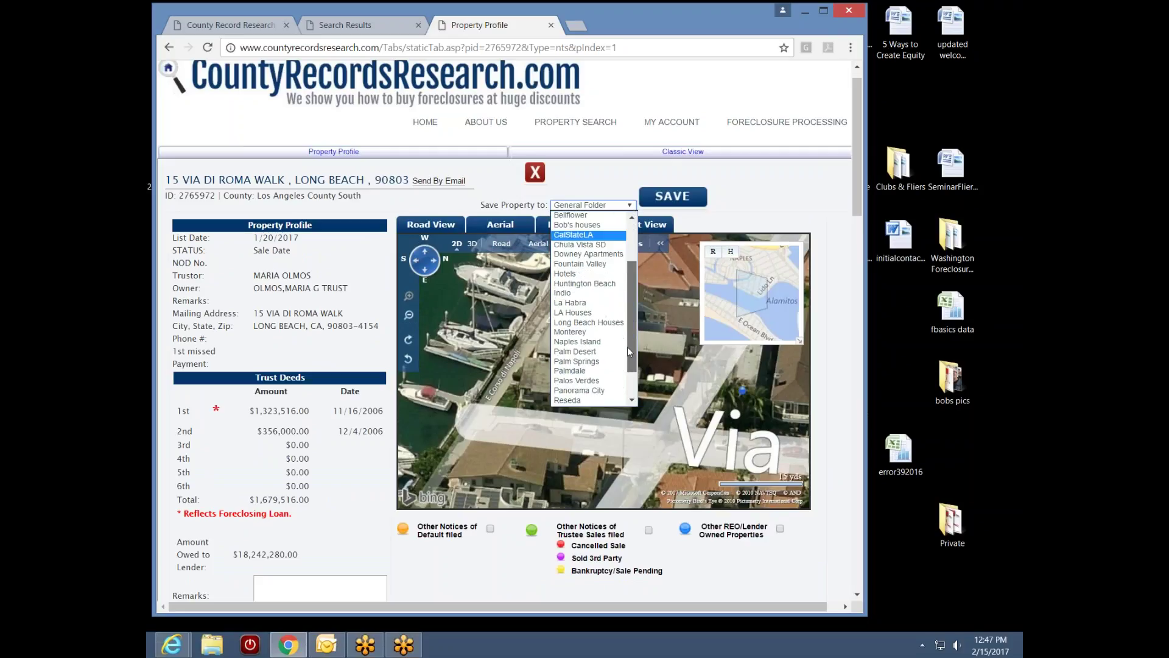
pyautogui.click(578, 342)
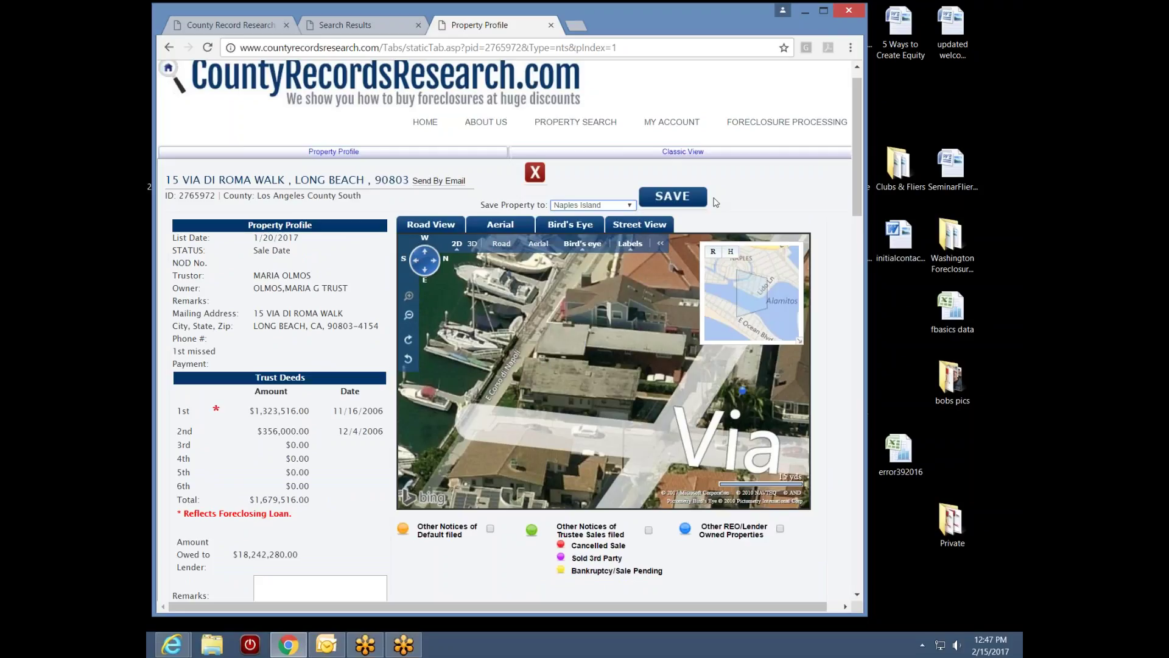
pyautogui.click(684, 202)
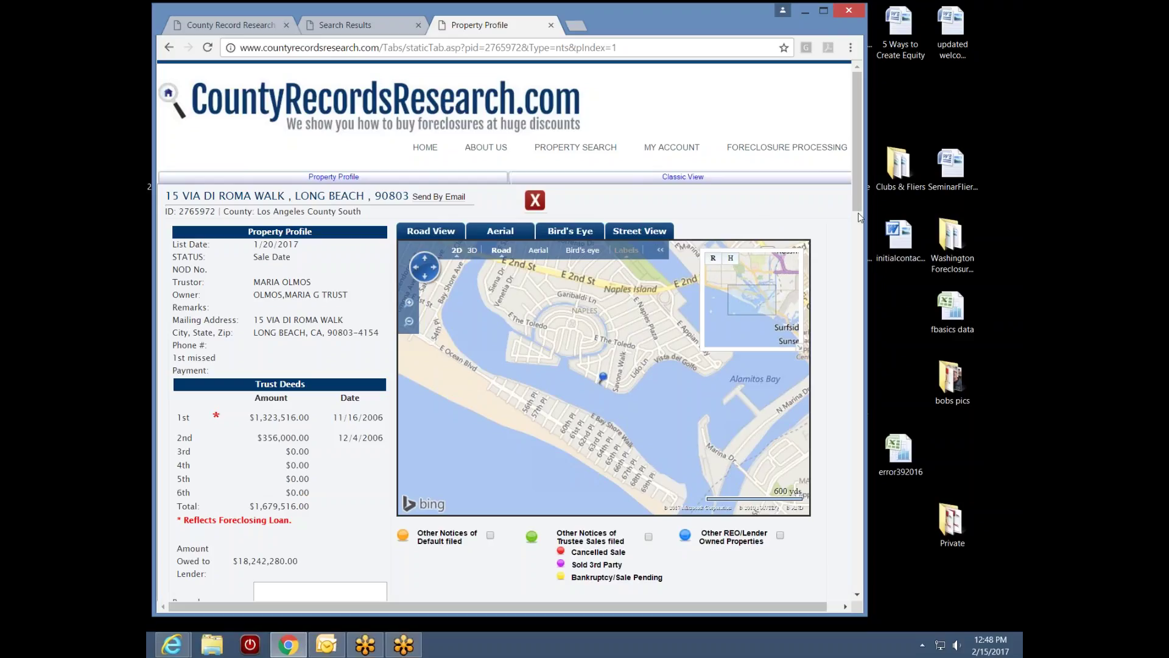
pyautogui.moveTo(860, 205); pyautogui.dragTo(824, 416)
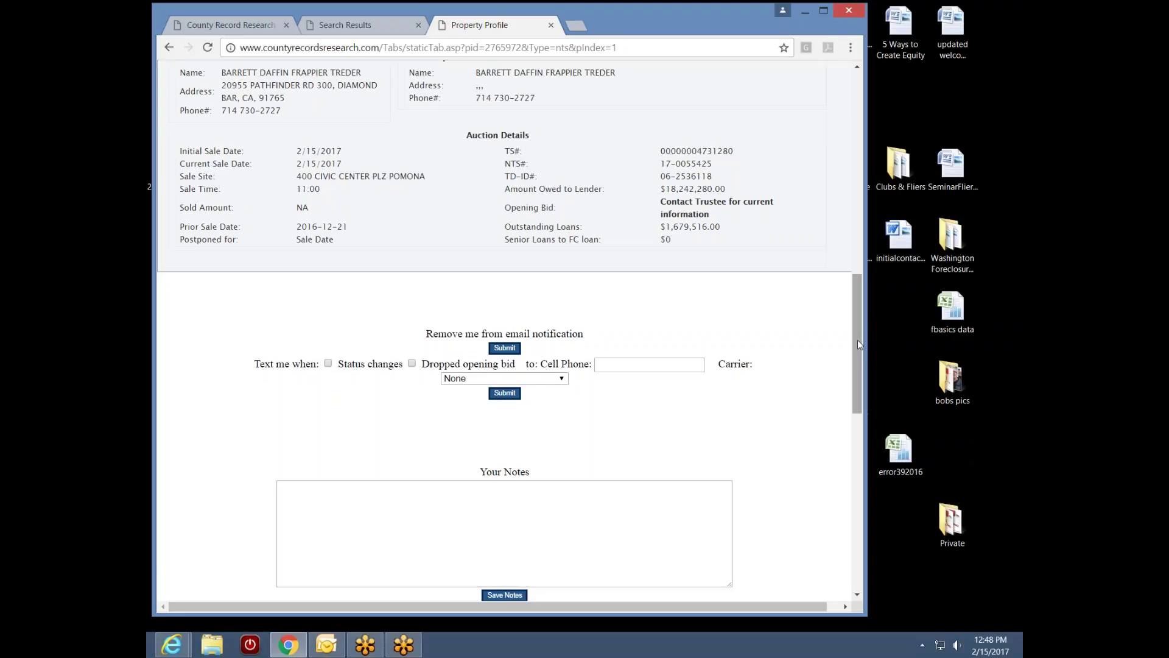
pyautogui.moveTo(857, 340); pyautogui.dragTo(858, 188)
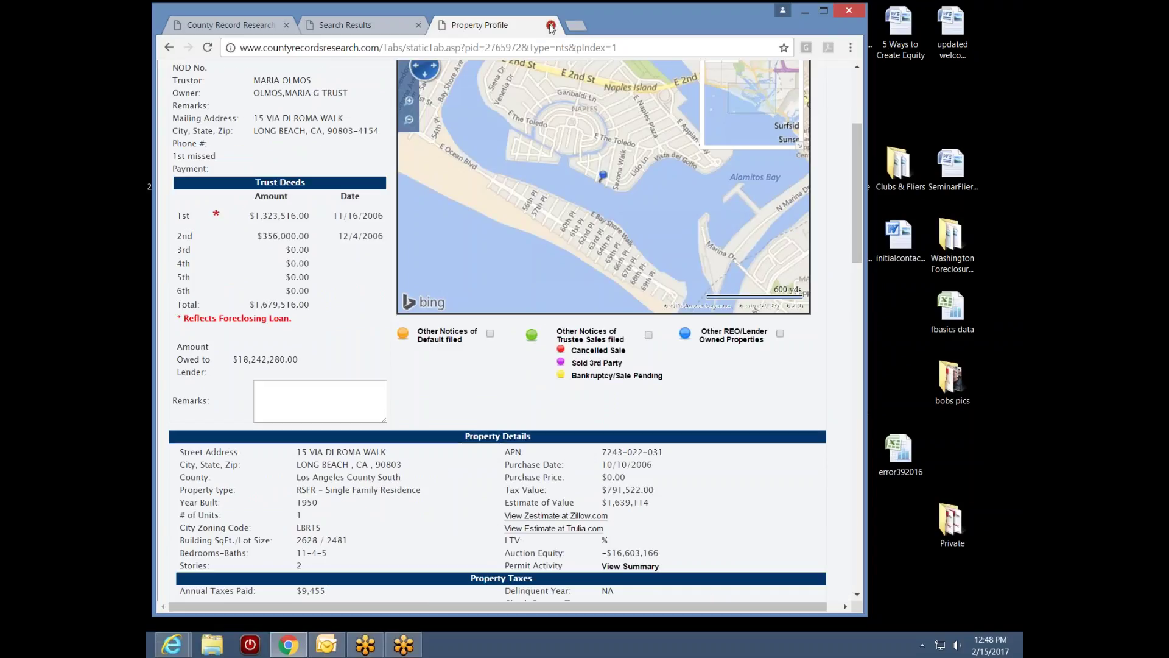
# Close the Property Profile and Search Results tabs and open My Account > My Properties
pyautogui.click(551, 26)
pyautogui.click(418, 25)
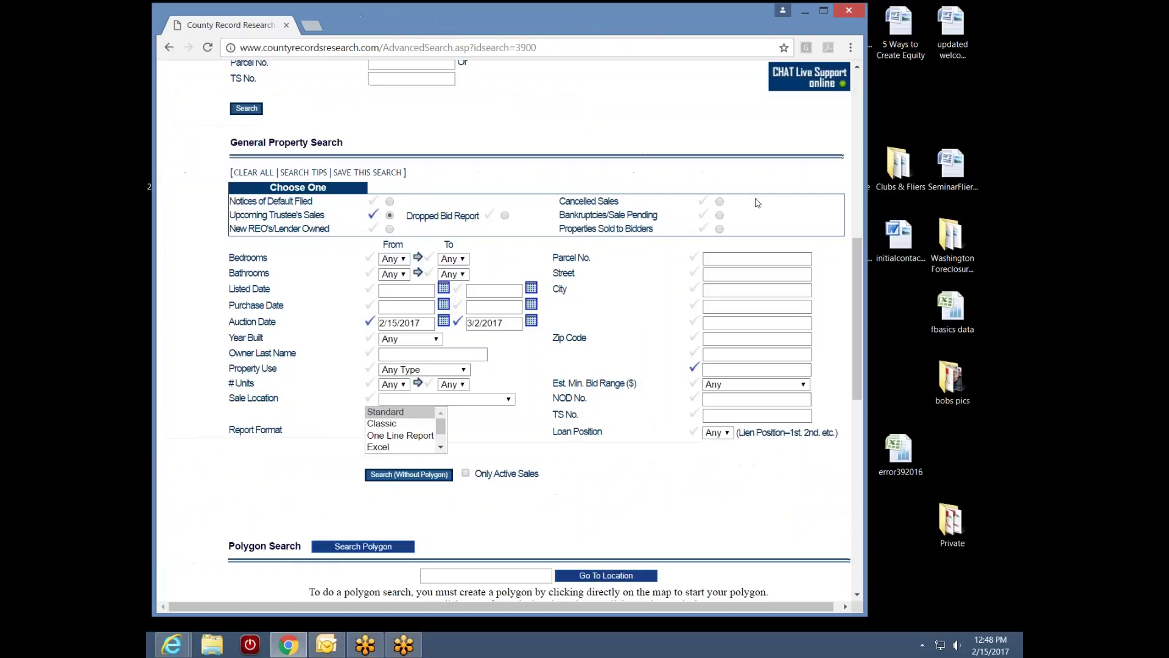
pyautogui.scroll(8, 695, 122)
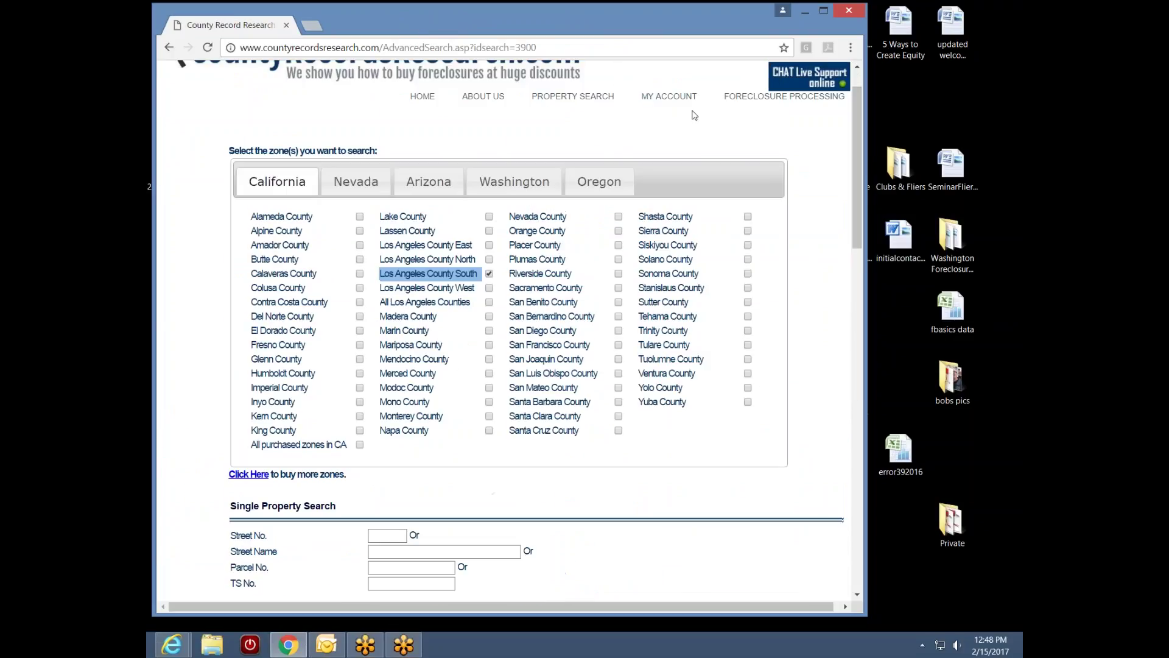
pyautogui.moveTo(668, 96)
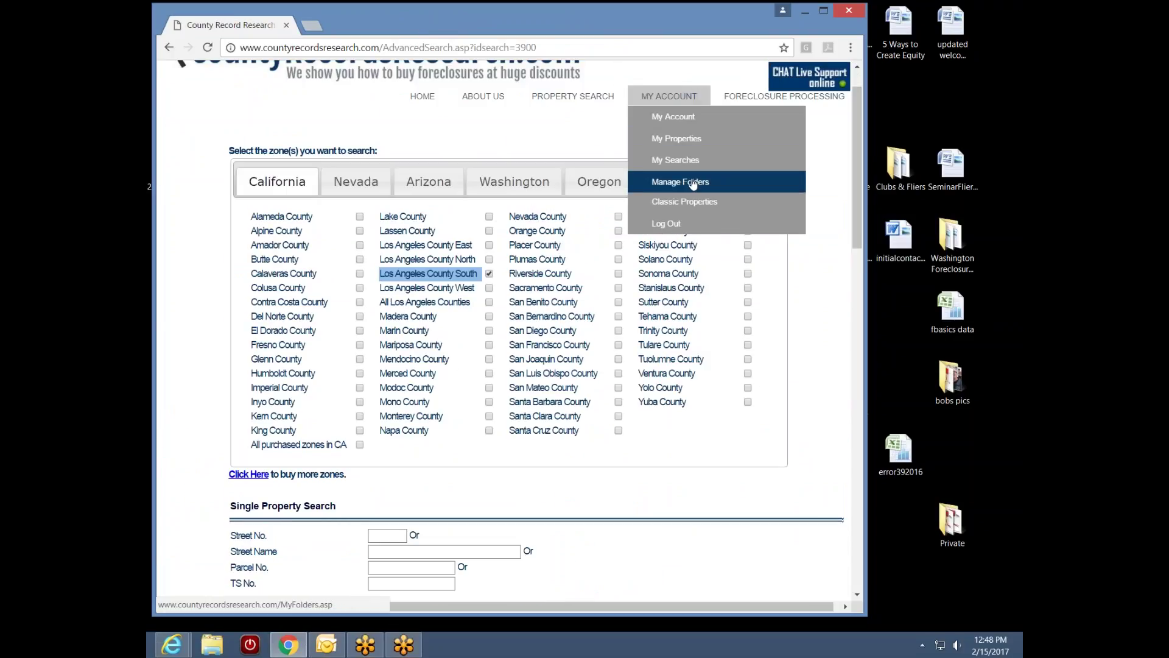
pyautogui.click(693, 142)
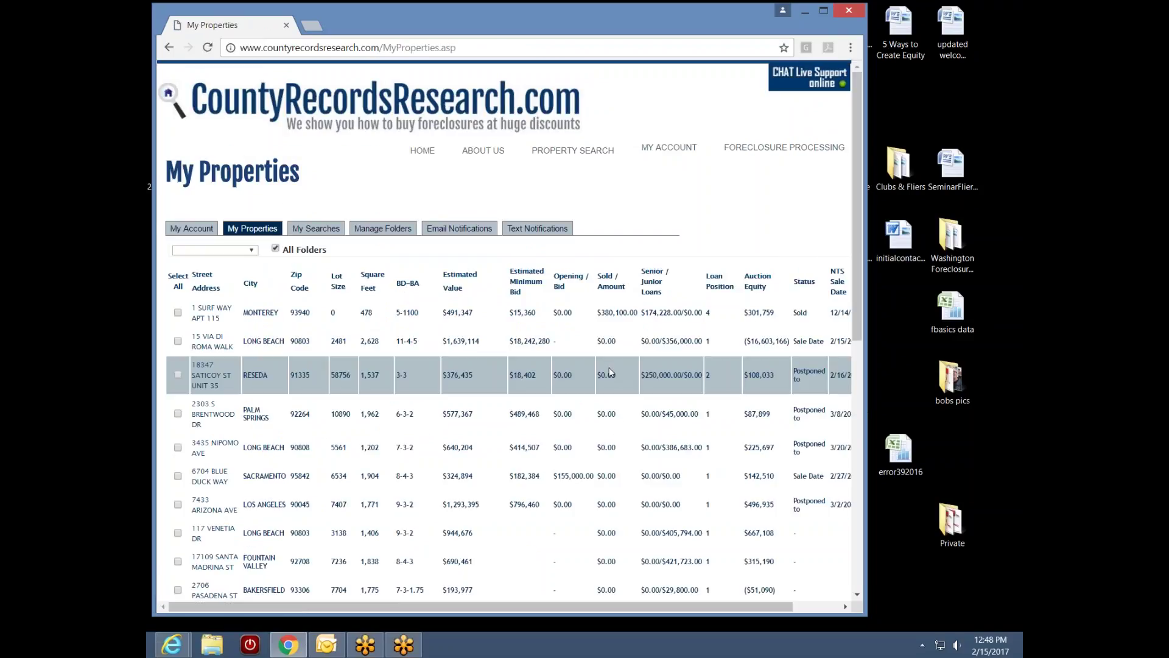
# View the Email Notifications list, check Text Notifications, then return to Email Notifications
pyautogui.click(455, 230)
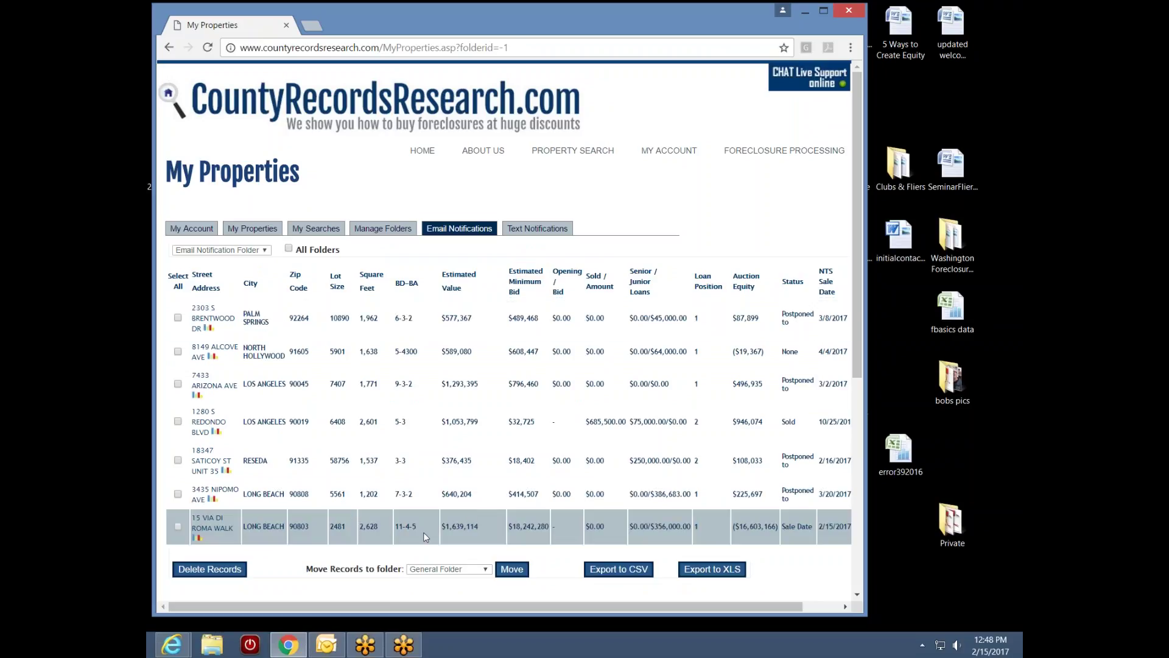
pyautogui.click(543, 233)
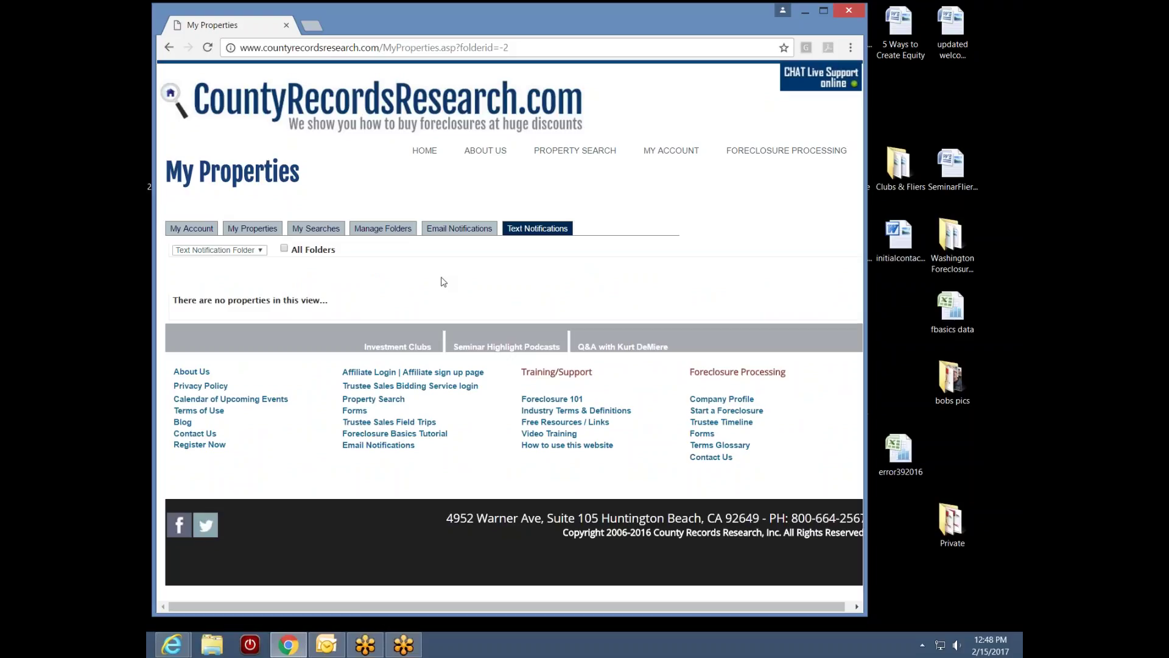
pyautogui.click(460, 229)
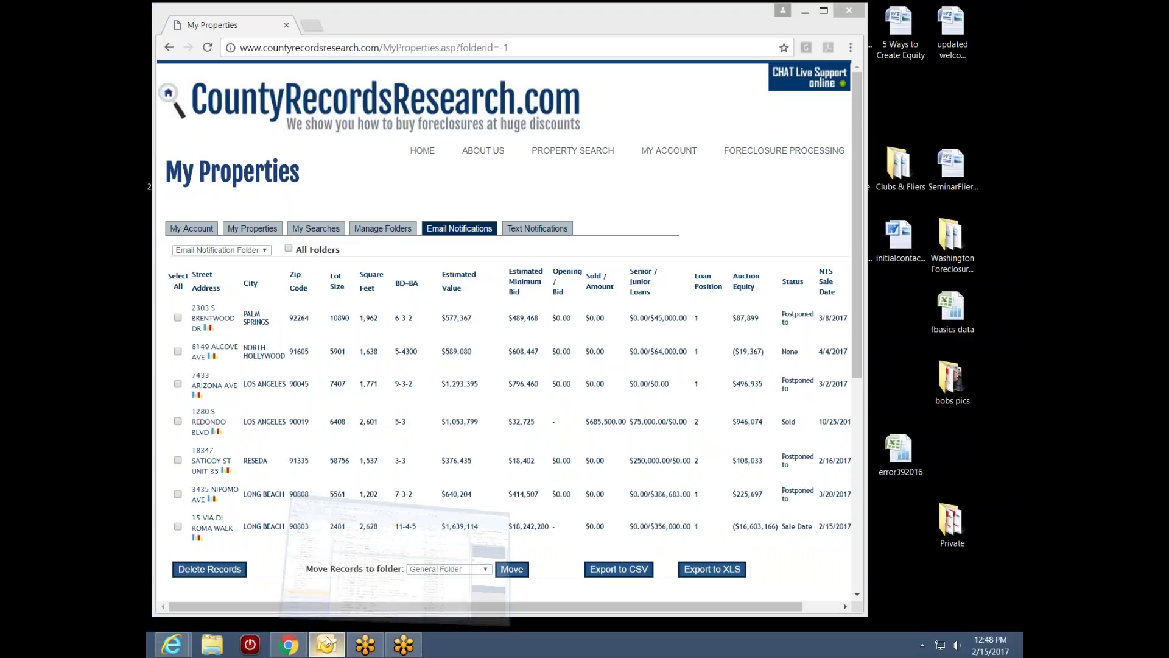
pyautogui.click(340, 563)
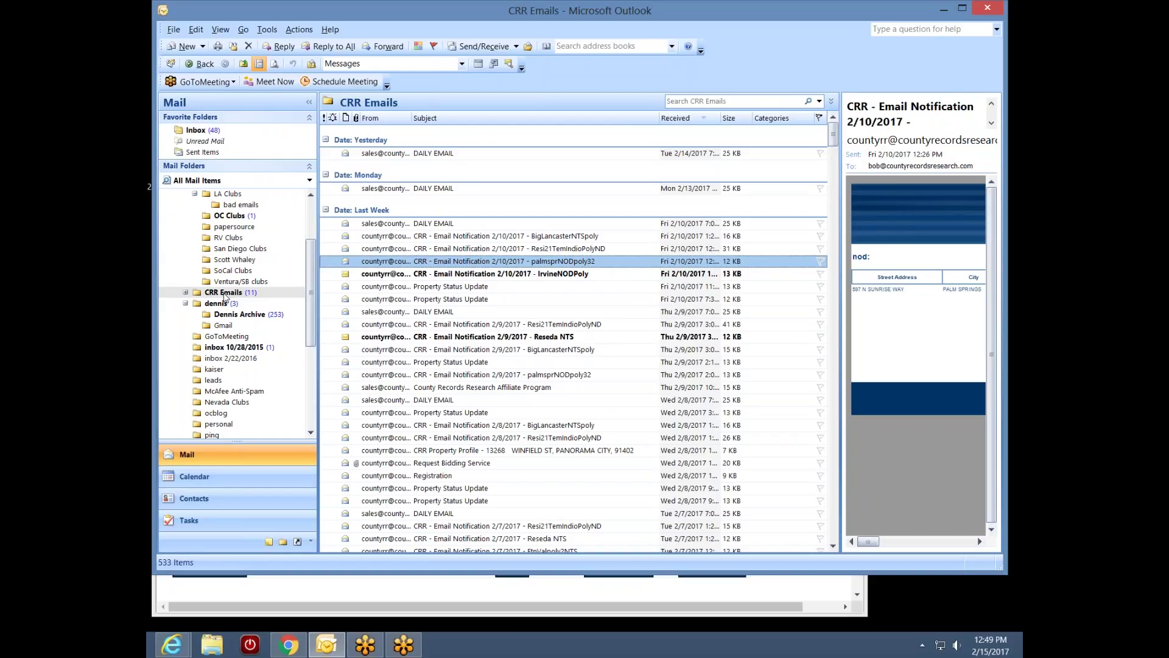
pyautogui.click(945, 8)
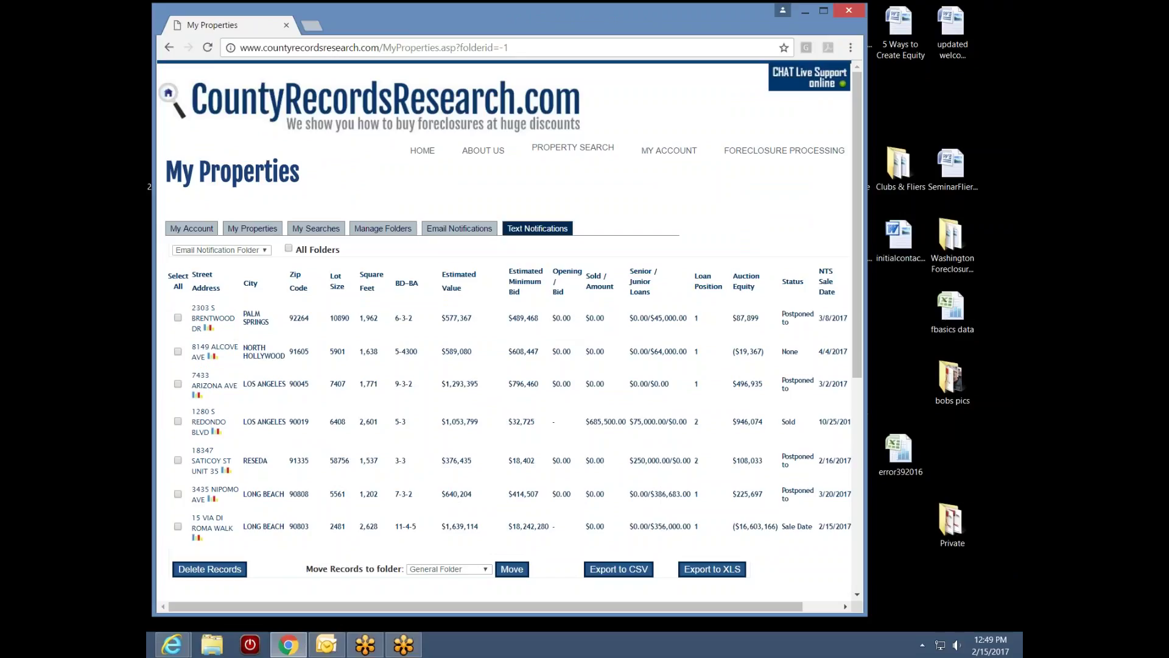
pyautogui.click(178, 422)
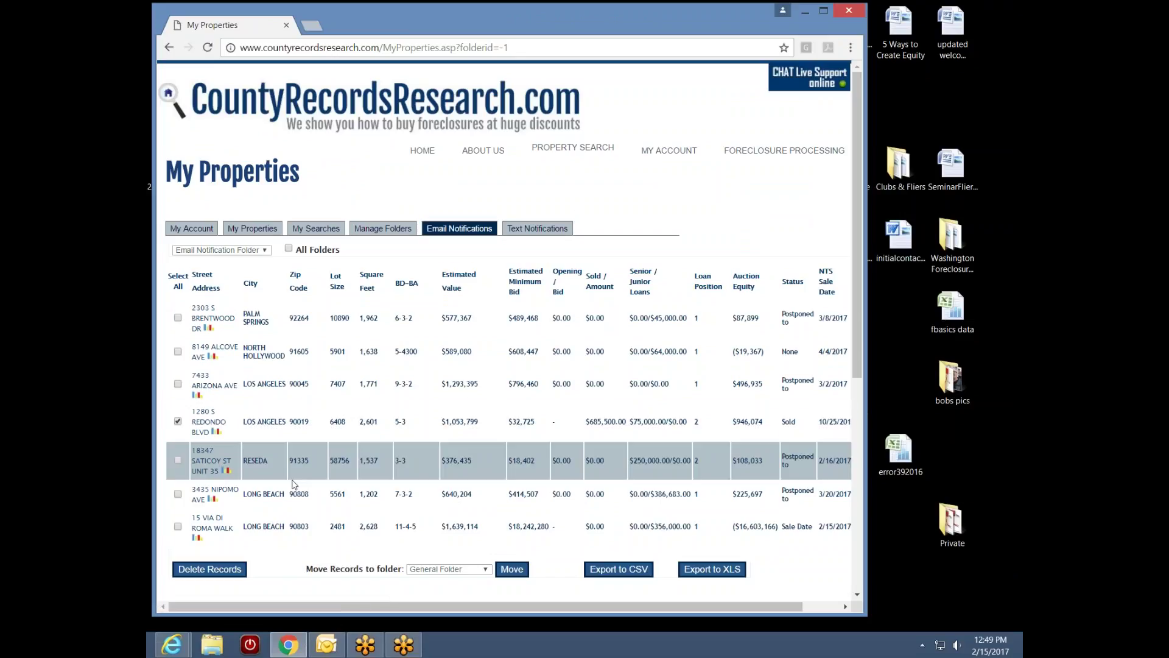
pyautogui.click(210, 570)
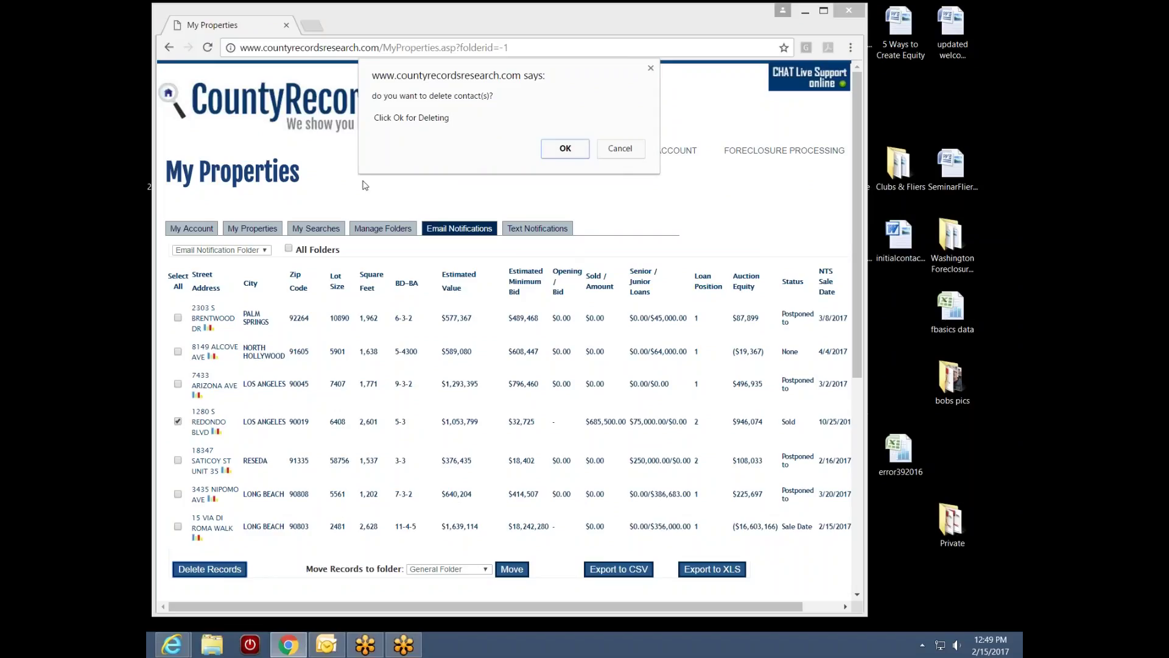
pyautogui.click(618, 151)
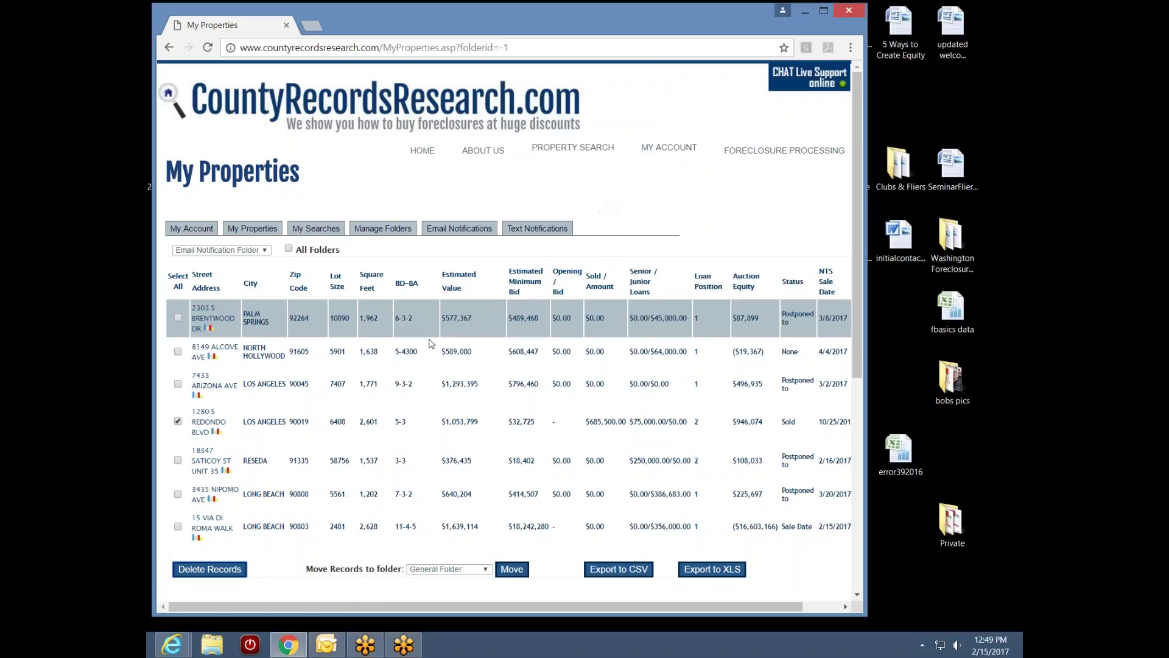
pyautogui.click(178, 423)
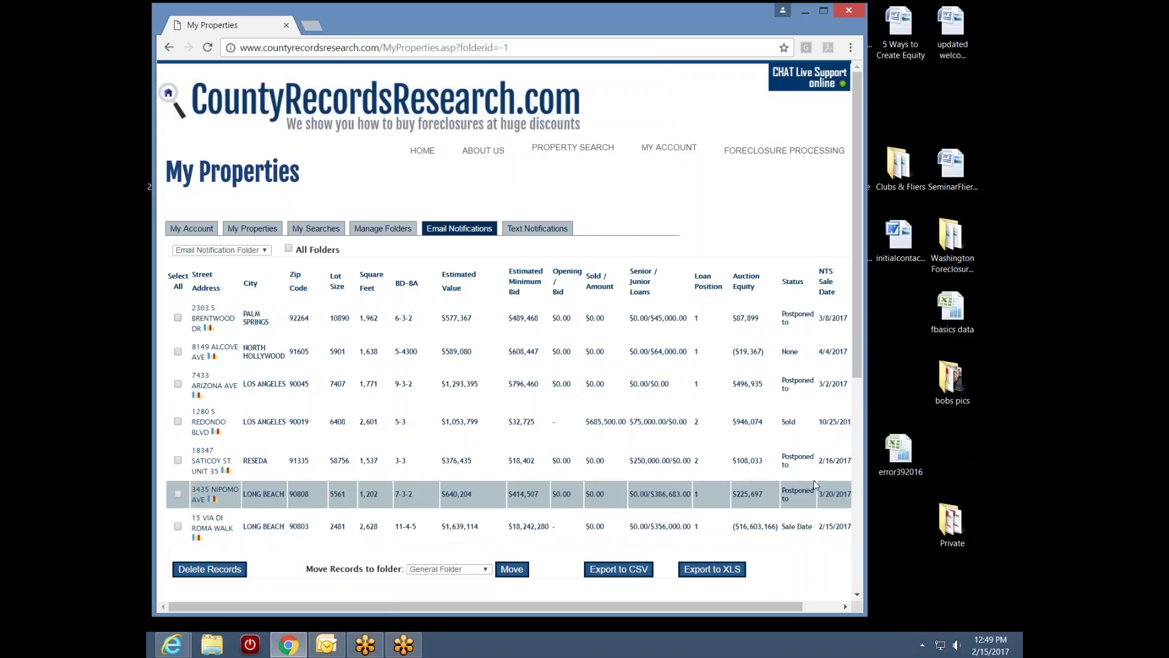
pyautogui.moveTo(701, 603)
pyautogui.mouseDown()
pyautogui.moveTo(748, 605)
pyautogui.moveTo(698, 611)
pyautogui.mouseUp()
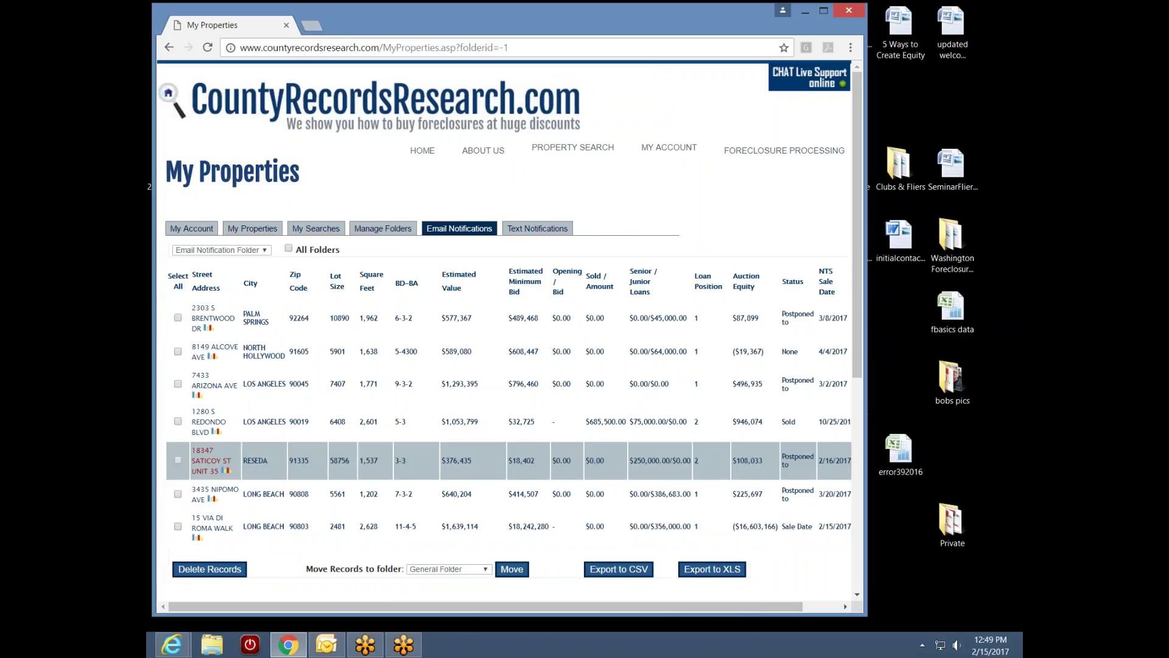
pyautogui.click(178, 420)
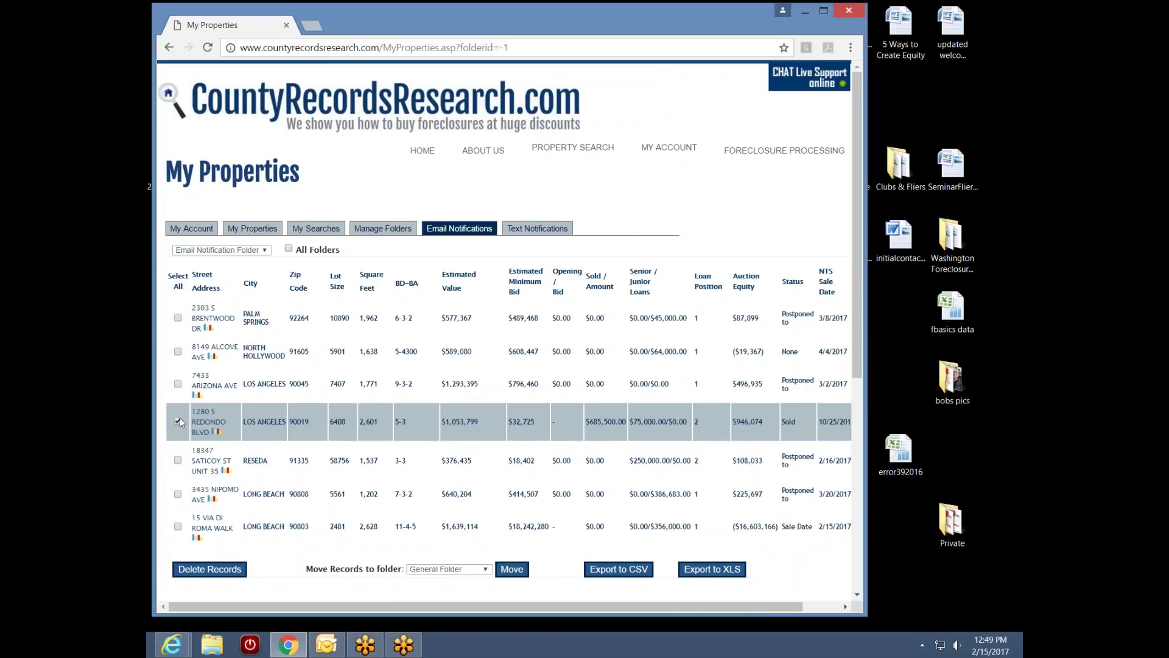
pyautogui.click(237, 570)
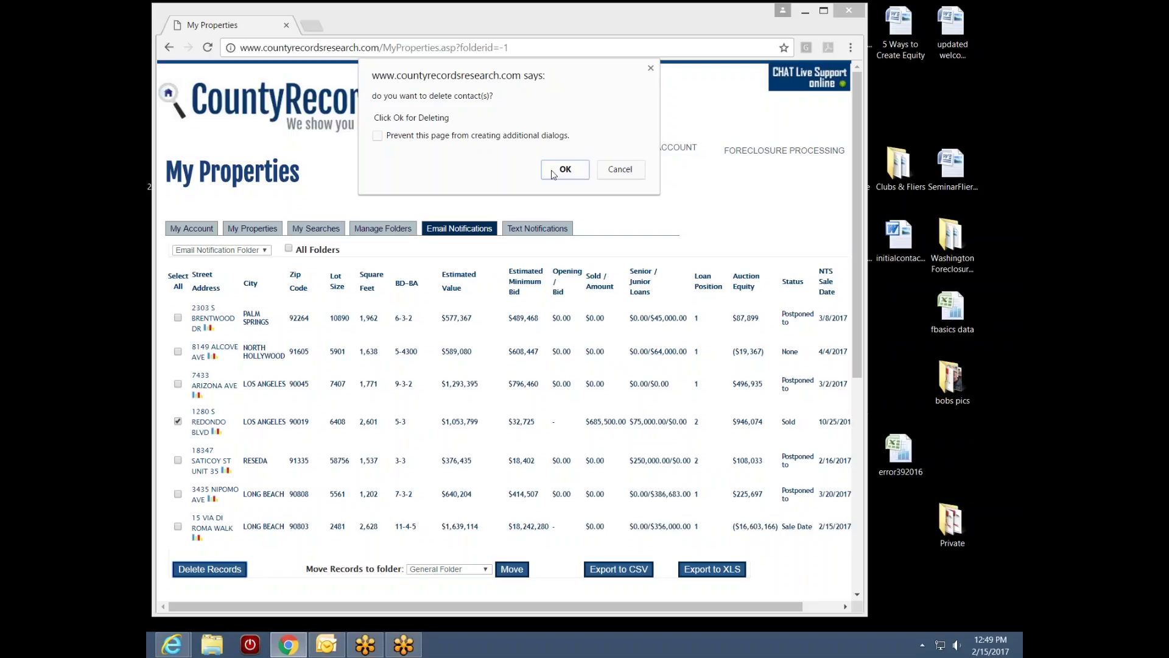
pyautogui.click(560, 171)
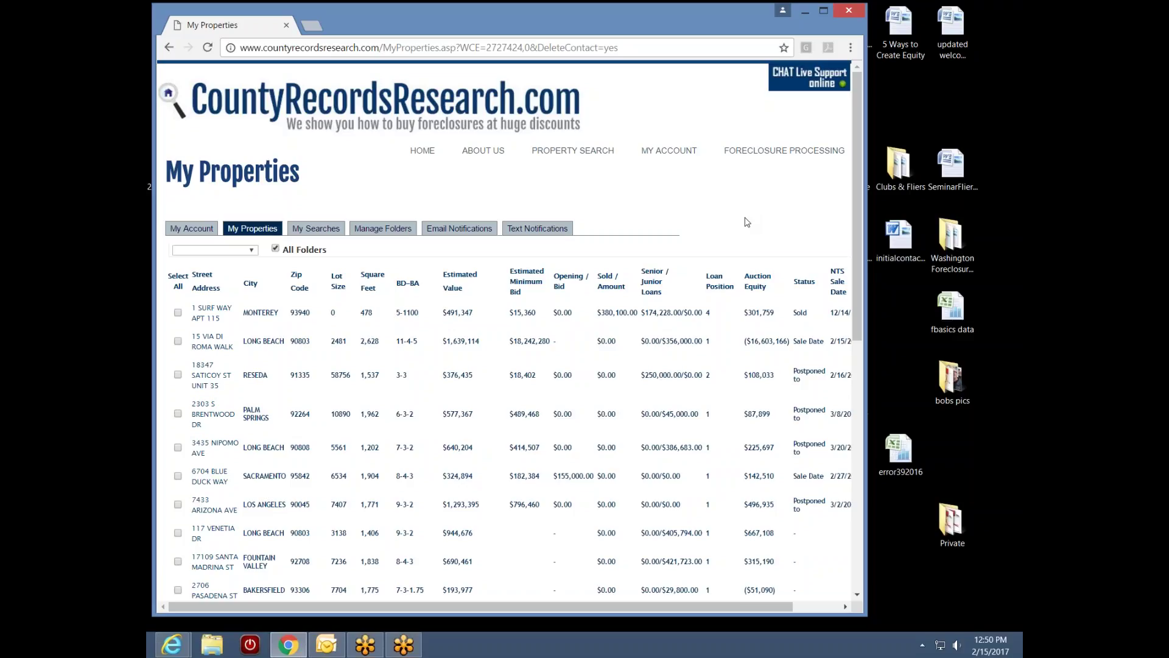
pyautogui.moveTo(1022, 26)
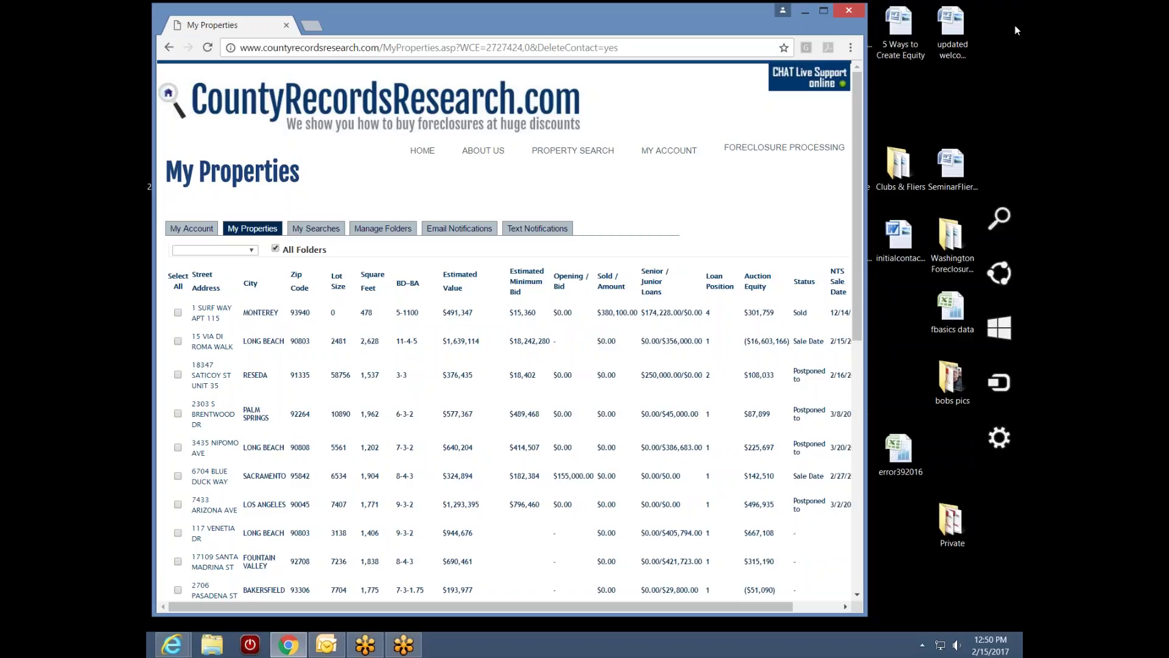